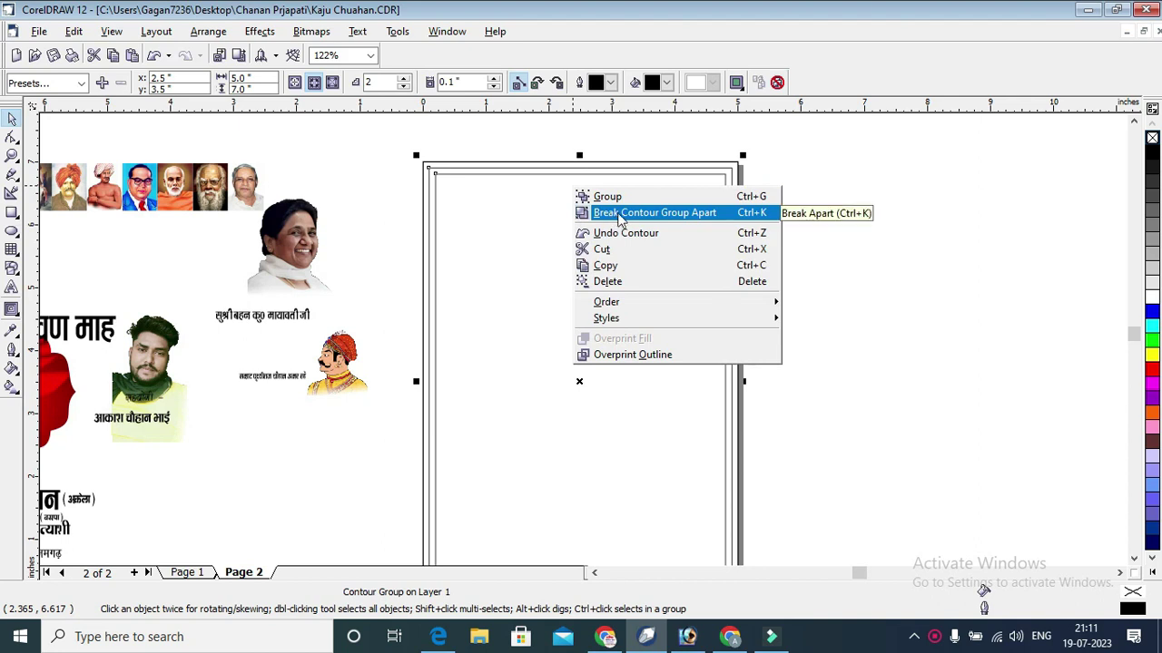
# Step: Break the page frame's contour group apart and ungroup all of the resulting rectangles
pyautogui.click(624, 220)
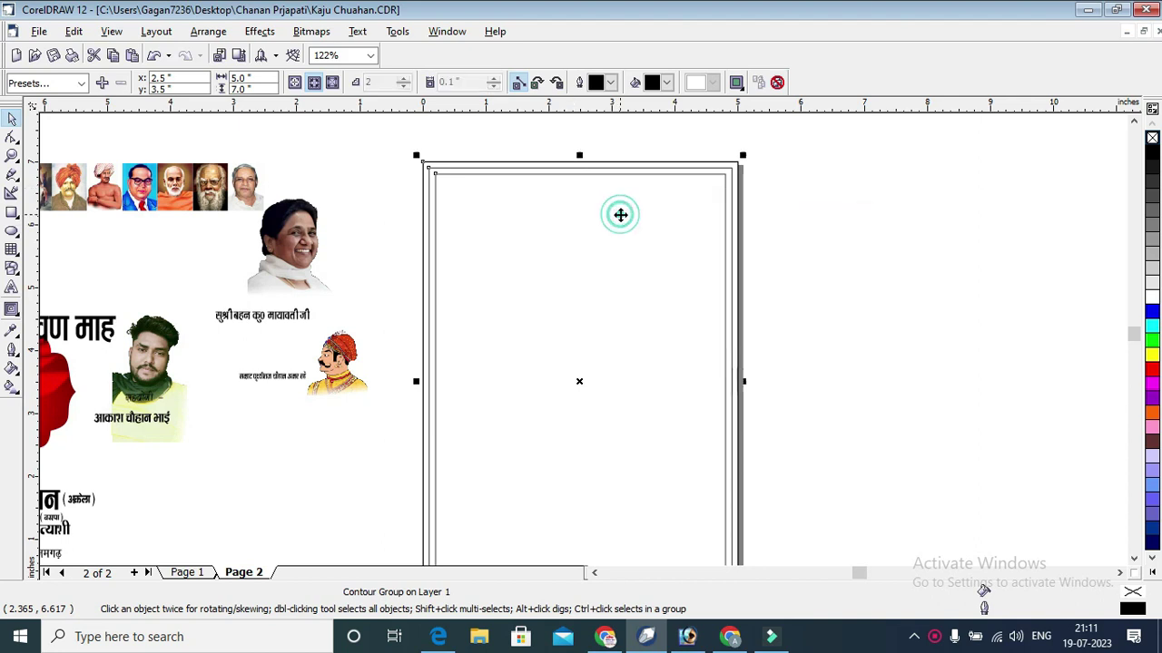
pyautogui.click(847, 163)
pyautogui.click(692, 206)
pyautogui.rightClick(693, 206)
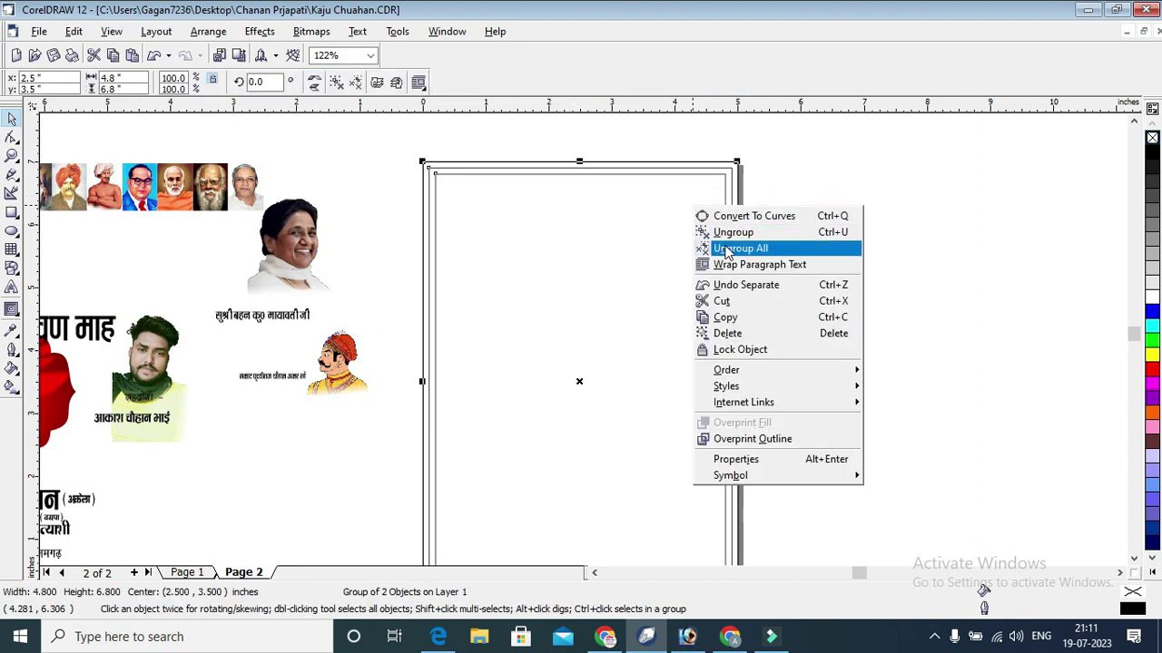
pyautogui.click(727, 246)
pyautogui.click(809, 189)
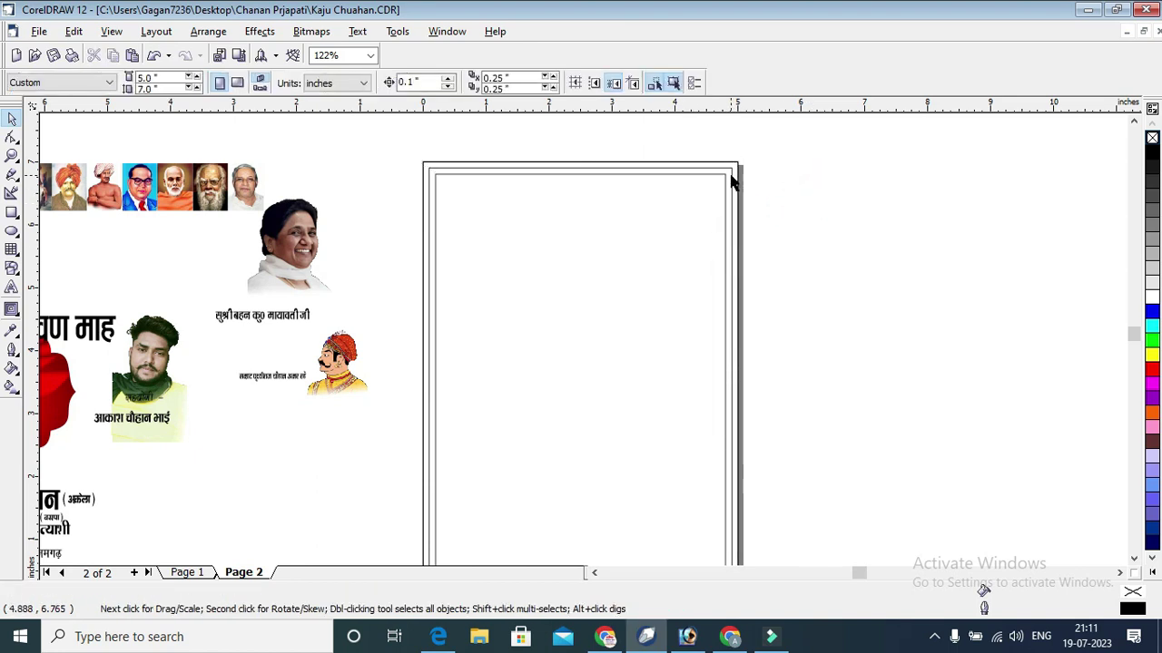
# Step: Delete the middle one of the three nested frame rectangles
pyautogui.click(732, 175)
pyautogui.click(772, 182)
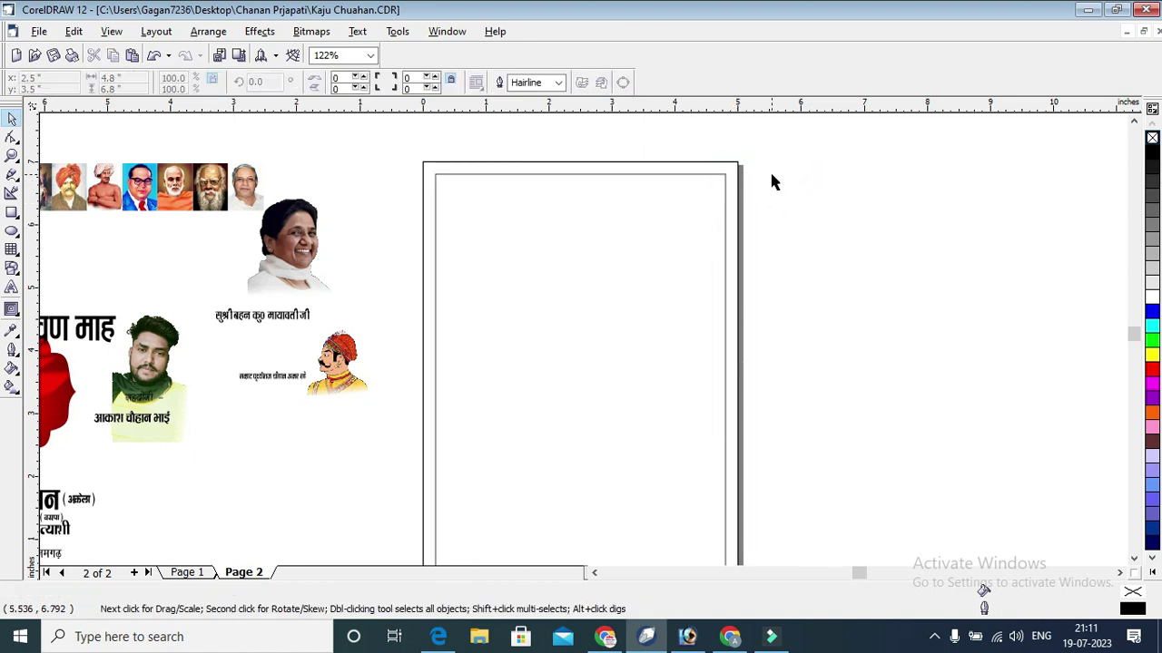
# Step: Move the orange sunburst rectangle beside the page's lower-left area, centred at about x -2.86 in, y 1.5 in
pyautogui.press('F4')
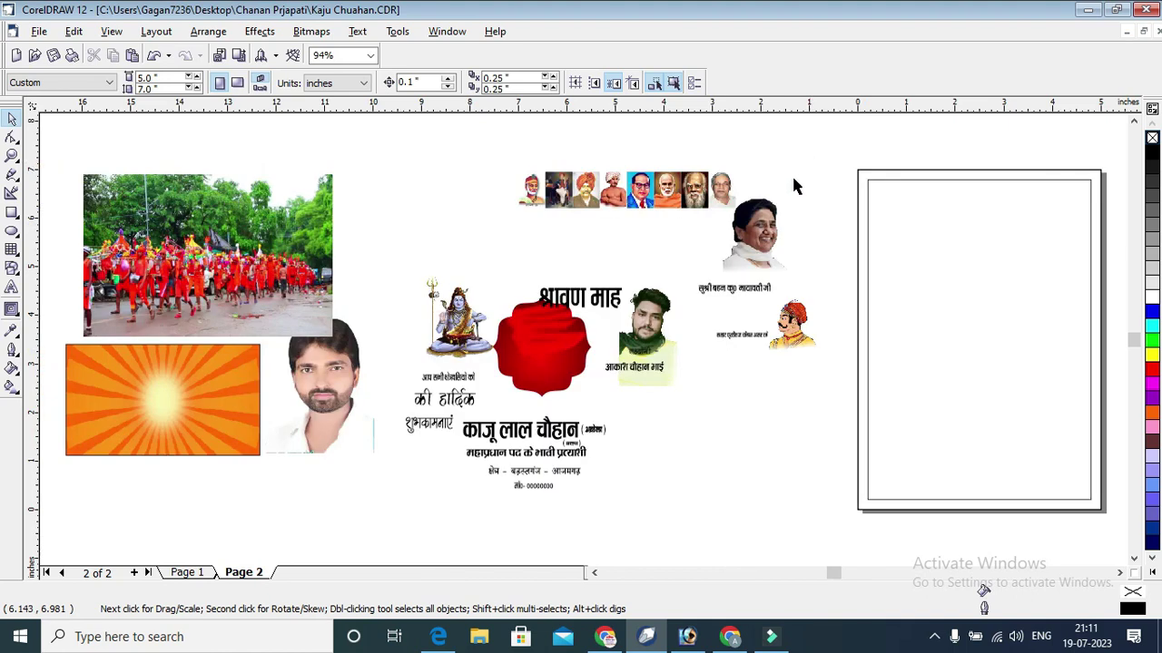
pyautogui.click(281, 399)
pyautogui.click(221, 397)
pyautogui.moveTo(203, 404); pyautogui.dragTo(742, 428)
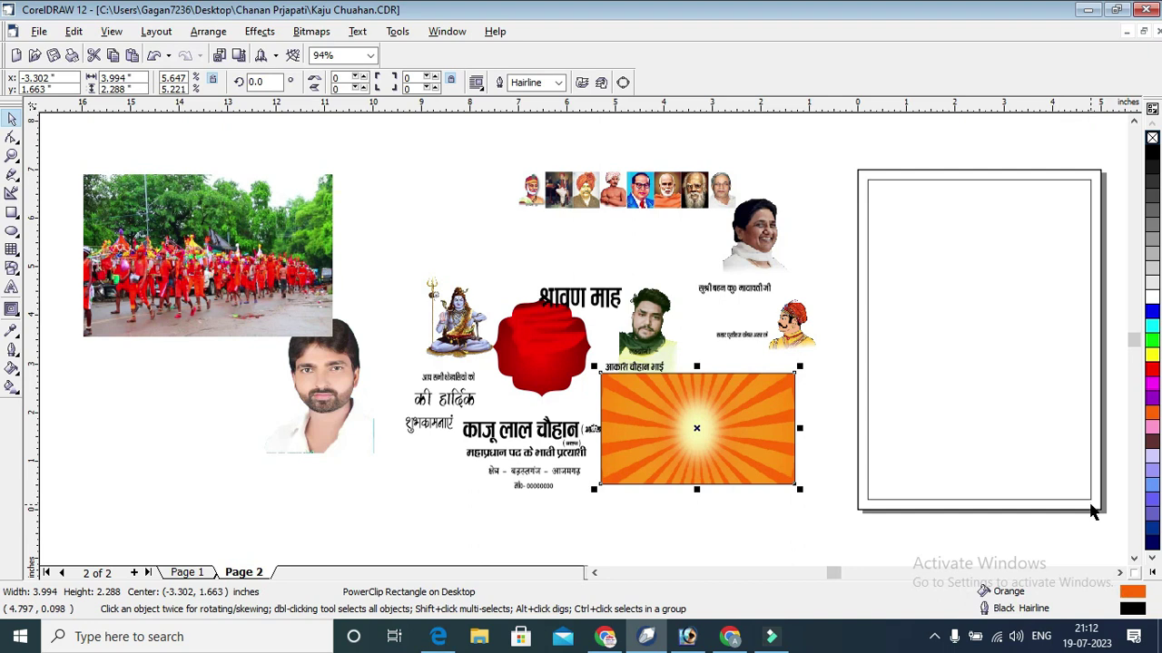
pyautogui.click(12, 154)
pyautogui.moveTo(676, 395); pyautogui.dragTo(1106, 518)
pyautogui.click(308, 236)
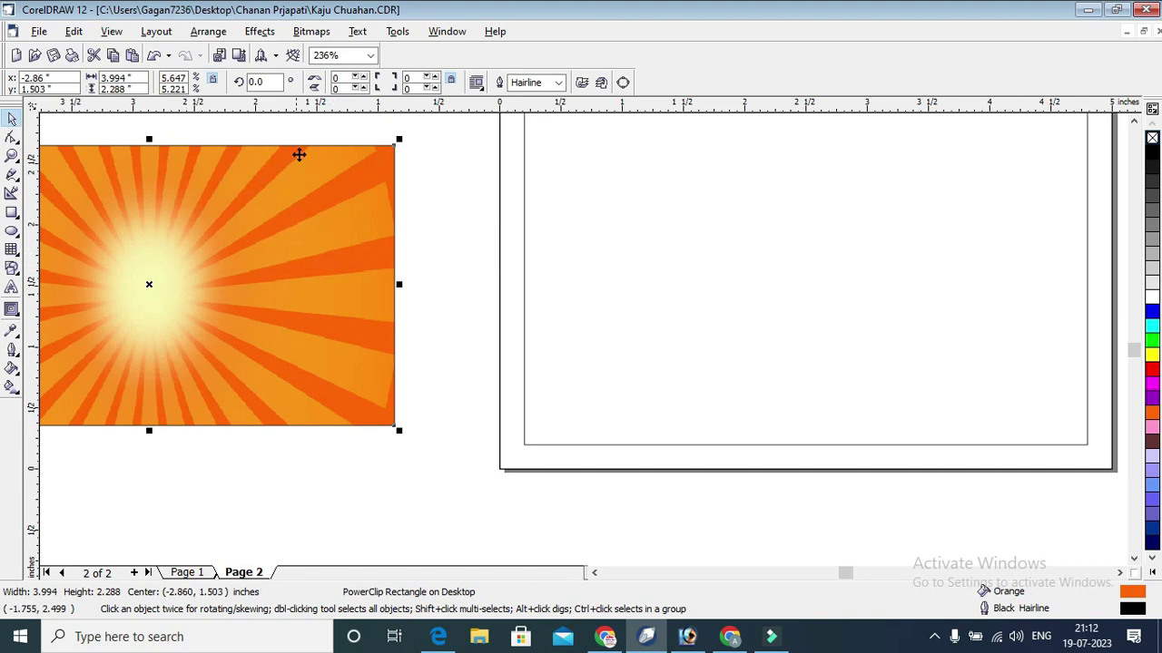
# Step: Fill both page frame rectangles with the sunburst rectangle's orange fill colour
pyautogui.press('Escape')
pyautogui.click(300, 194)
pyautogui.press('Escape')
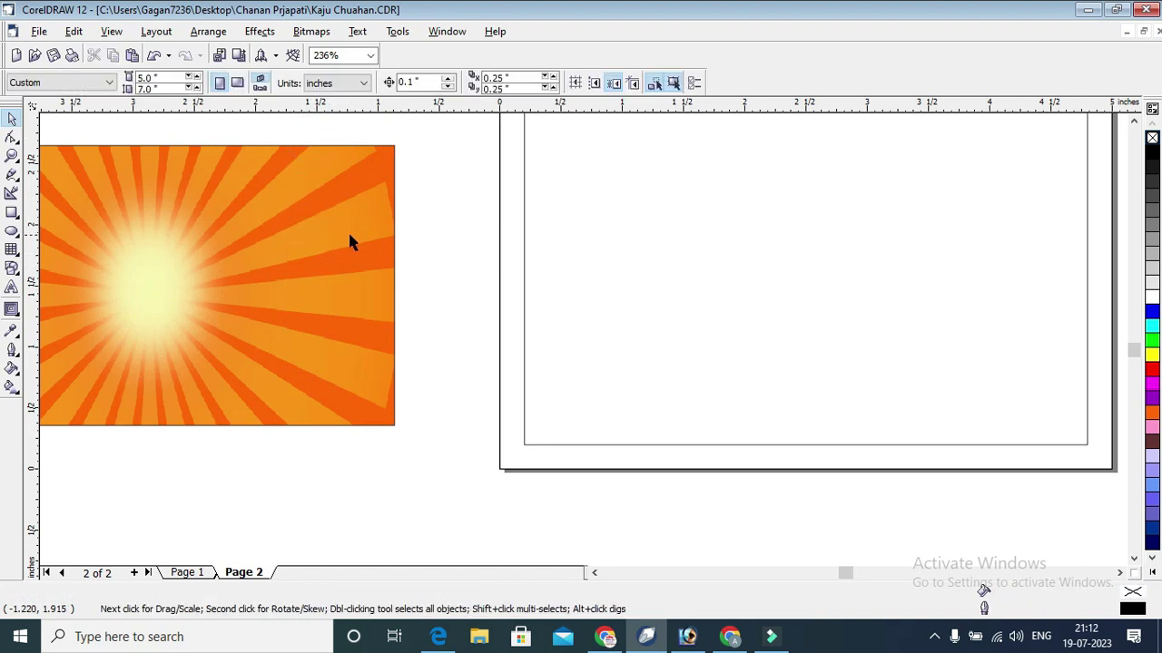
pyautogui.click(344, 223)
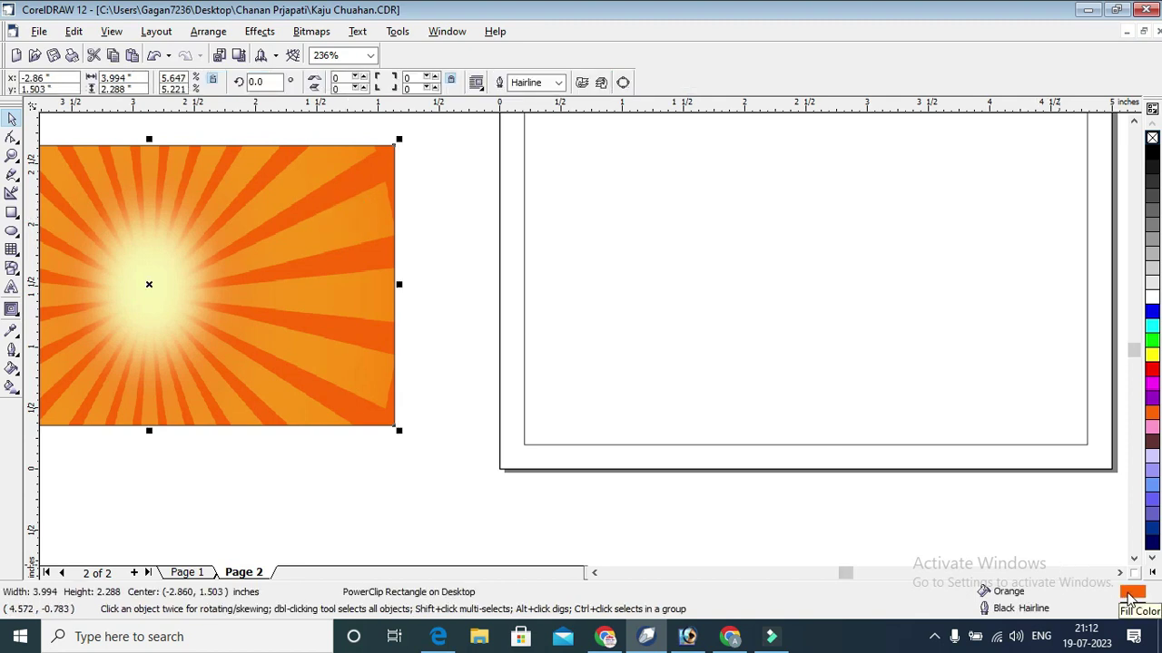
pyautogui.moveTo(1129, 596); pyautogui.dragTo(1125, 592)
pyautogui.moveTo(807, 445); pyautogui.dragTo(663, 456)
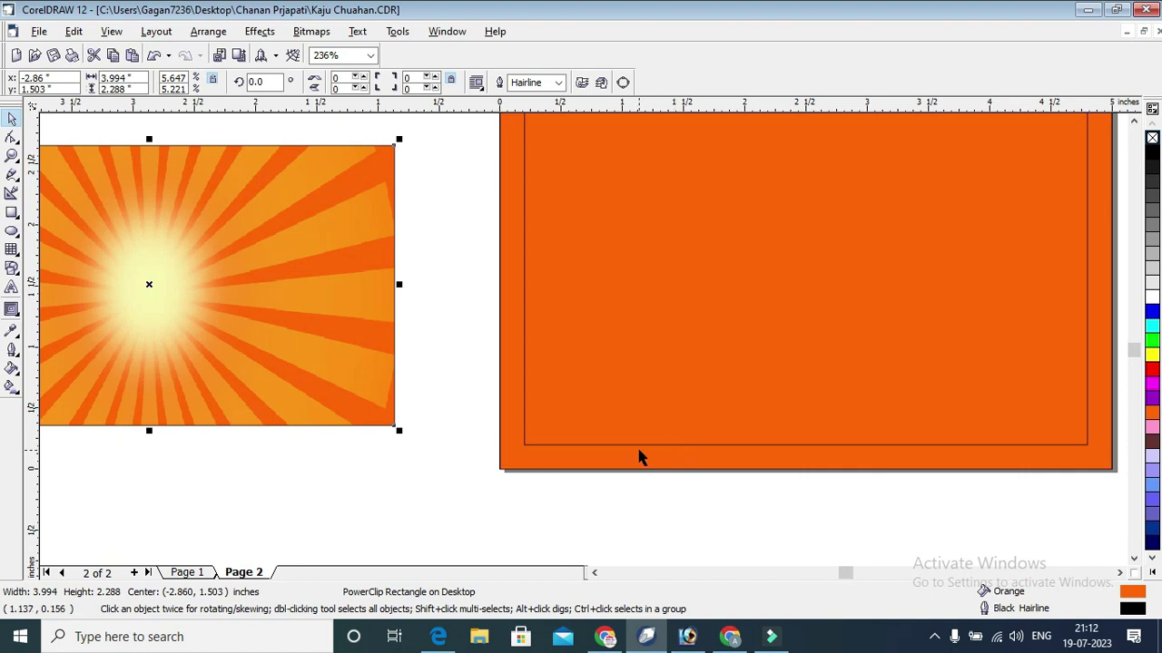
pyautogui.press('F4')
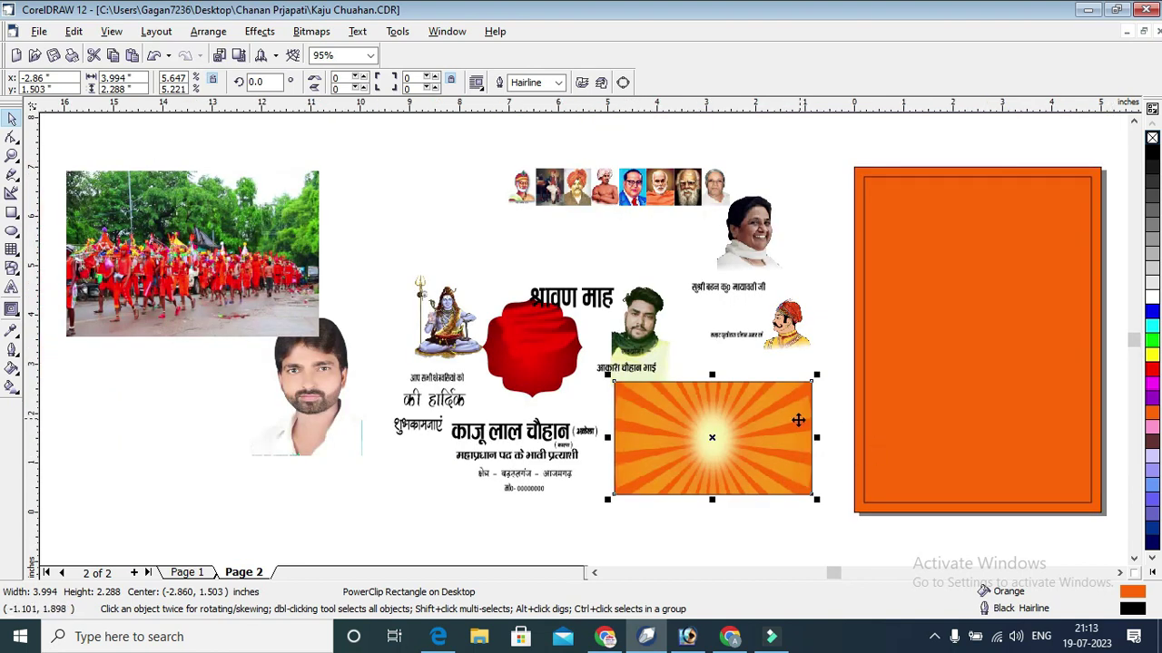
pyautogui.moveTo(825, 462); pyautogui.dragTo(772, 467)
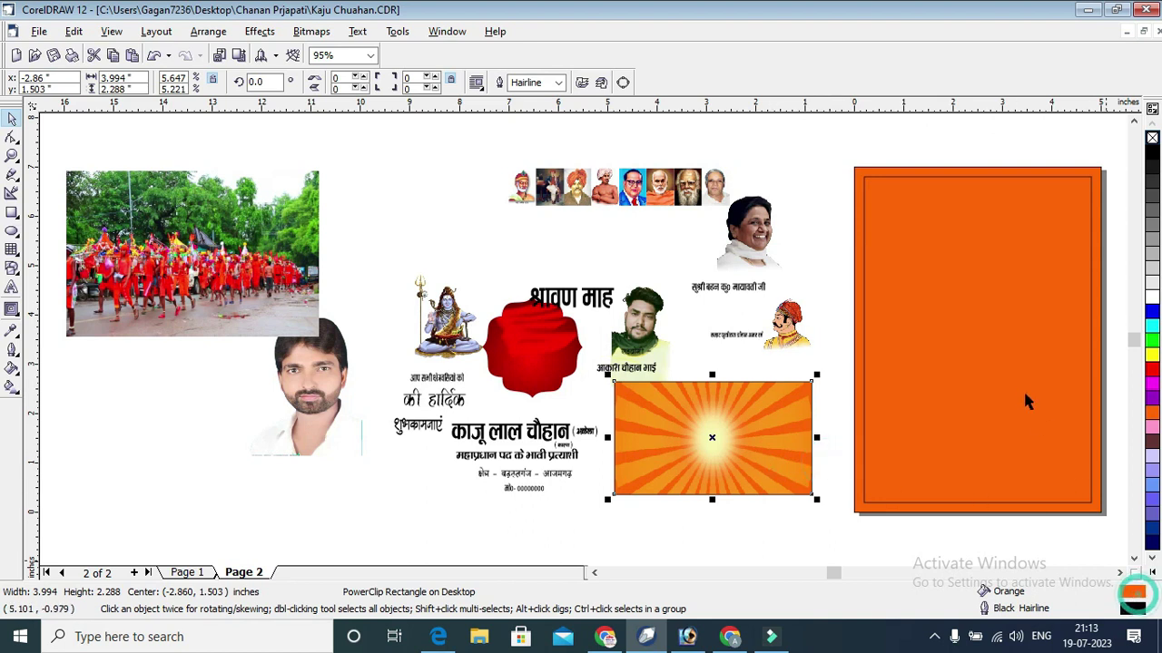
pyautogui.click(1129, 588)
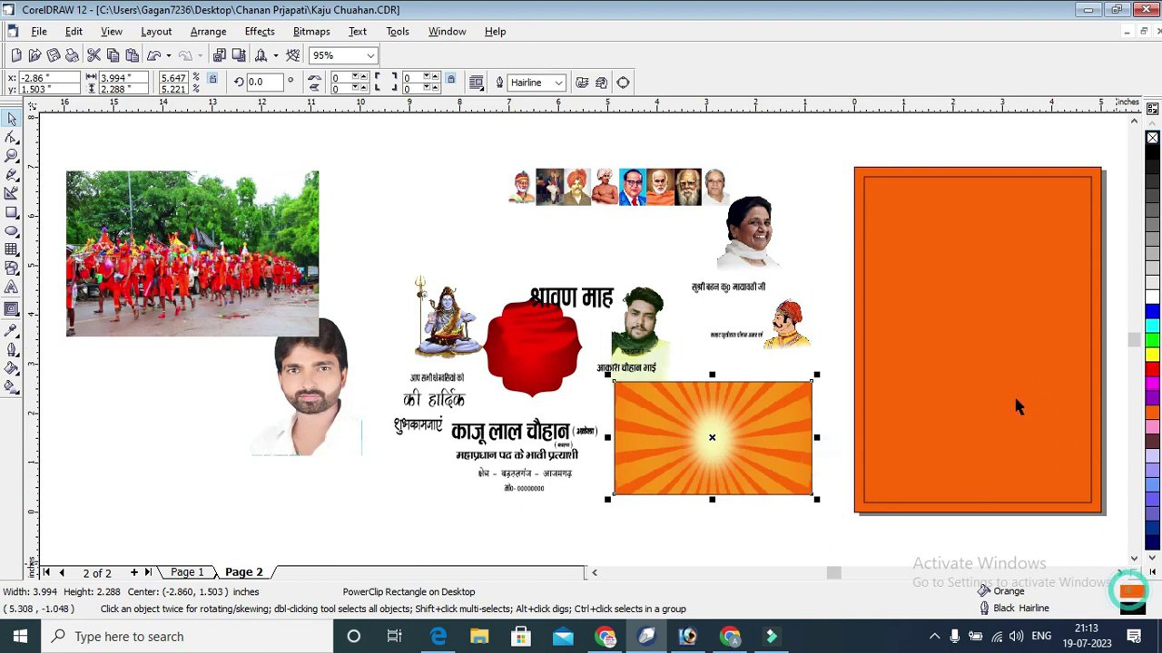
# Step: Give the inner frame rectangle a white outline 0.056 in wide
pyautogui.rightClick(1151, 307)
pyautogui.hotkey('ctrl', 'z')
pyautogui.click(1013, 316)
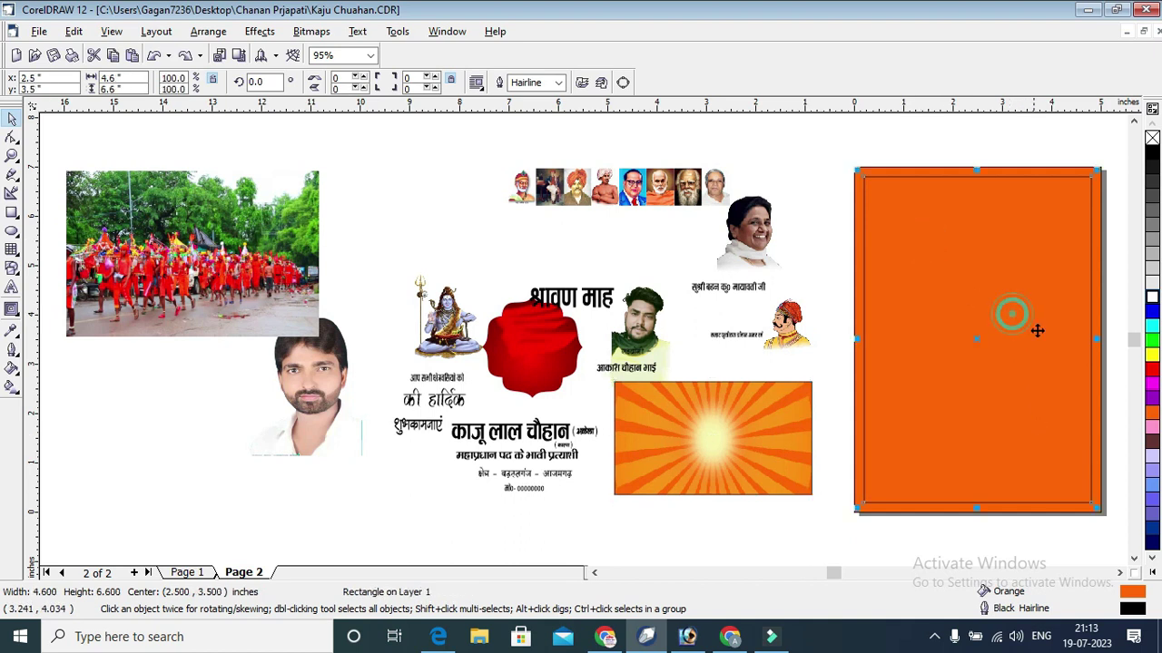
pyautogui.rightClick(1151, 306)
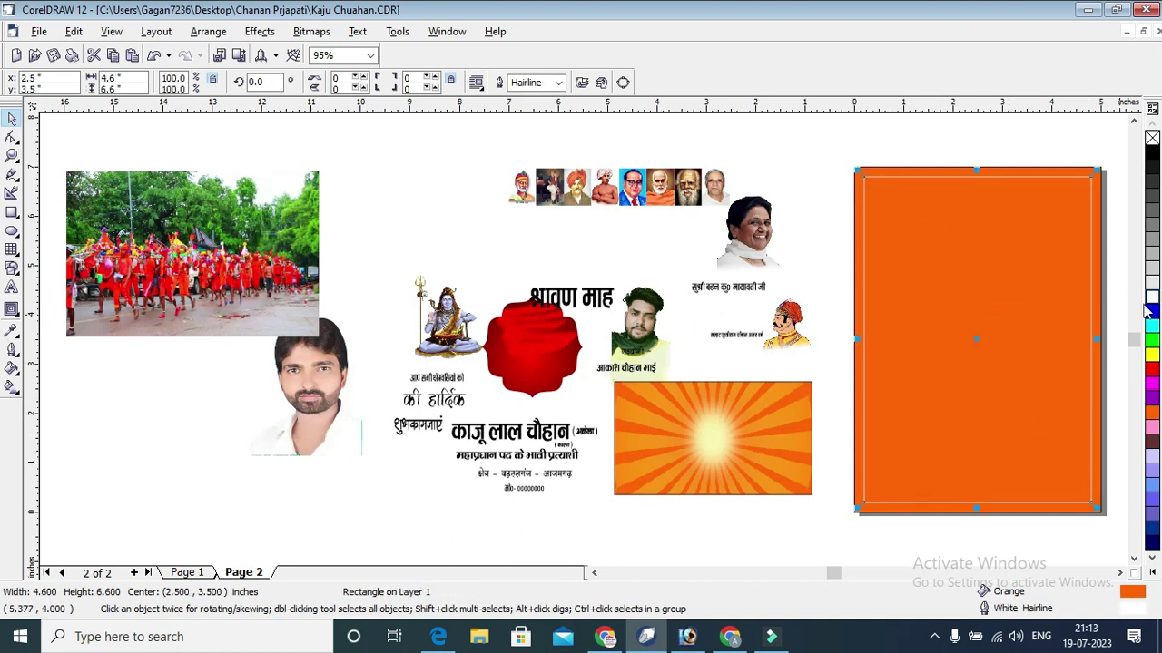
pyautogui.click(558, 83)
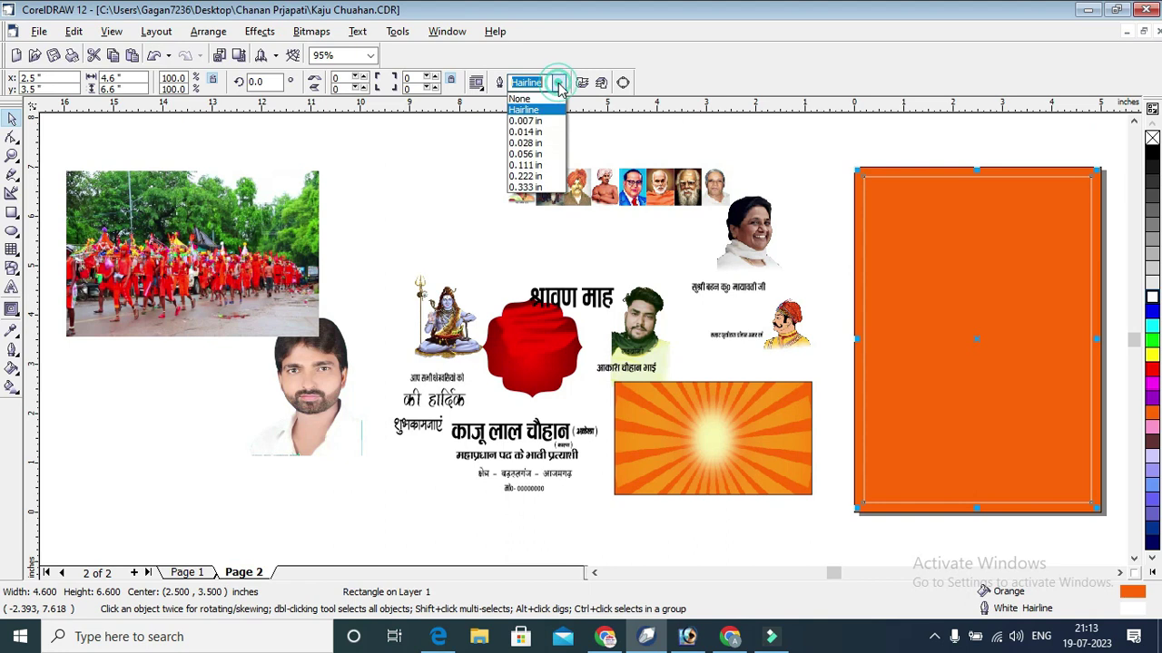
pyautogui.click(552, 156)
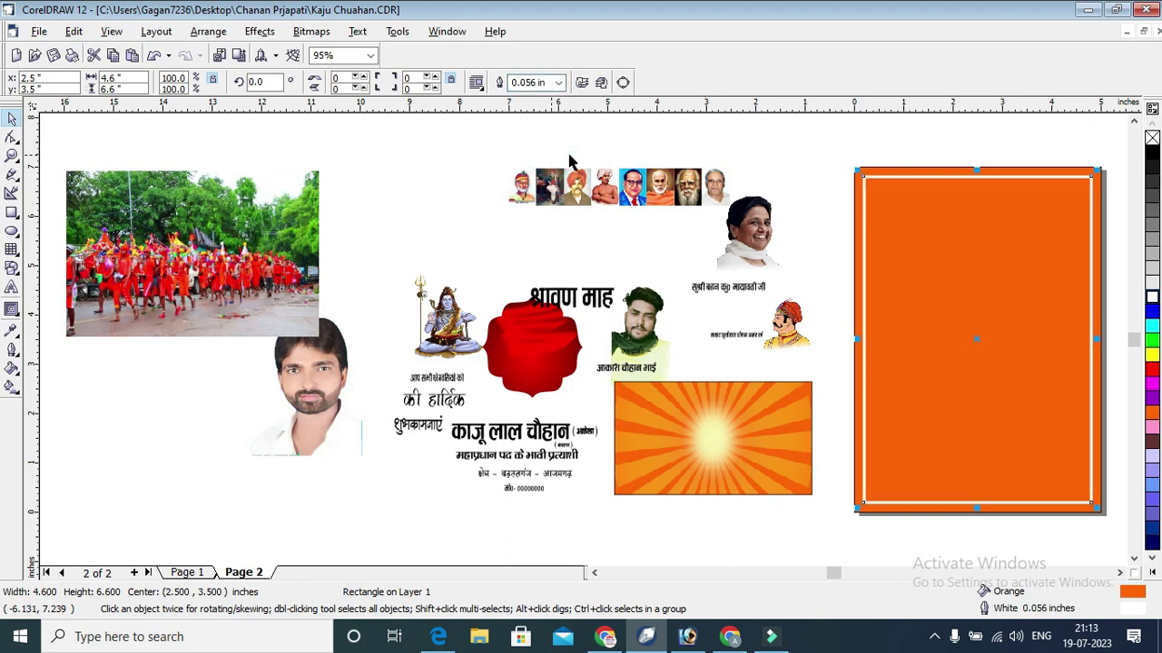
# Step: PowerClip the procession photo inside the inner orange frame rectangle
pyautogui.press('Tab')
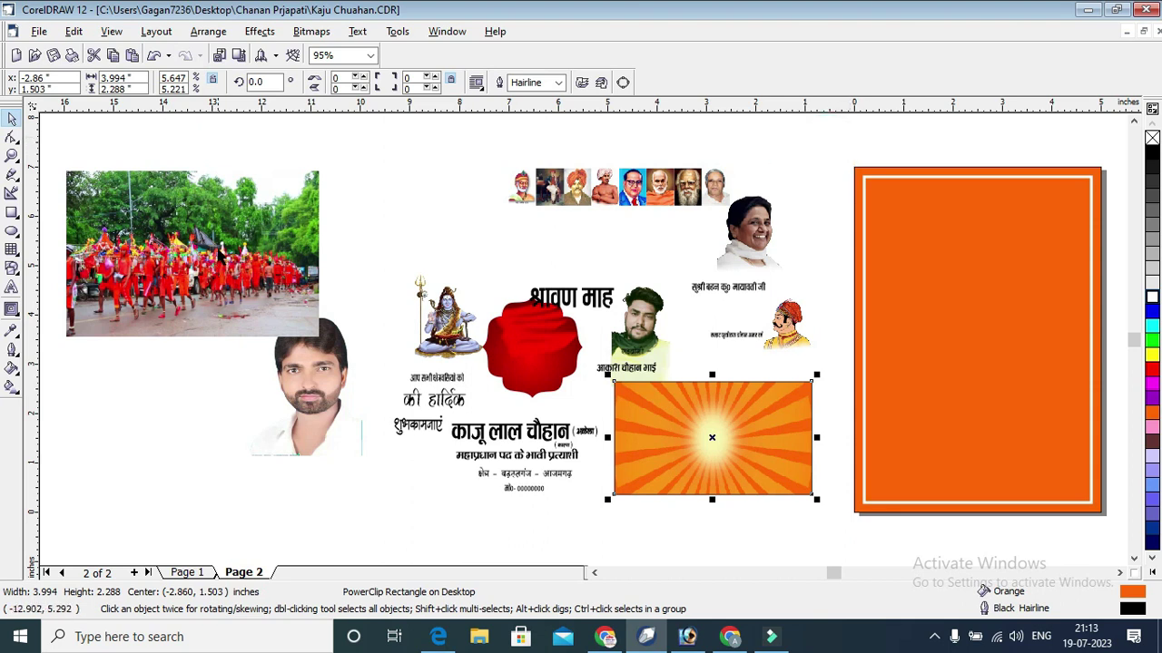
pyautogui.click(222, 247)
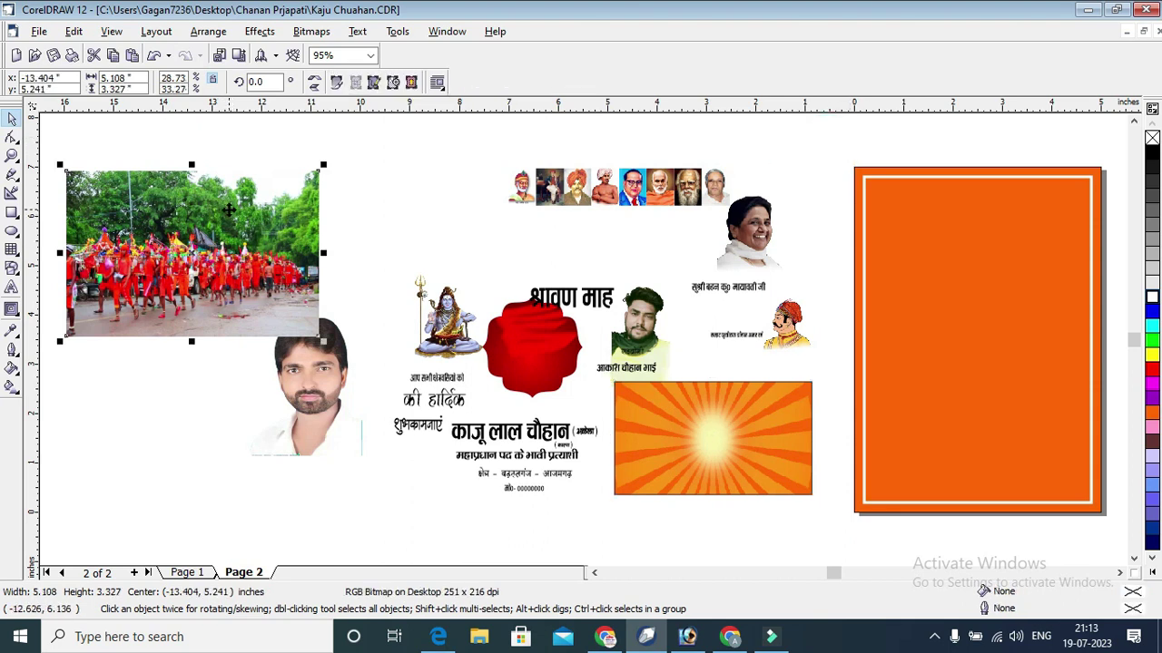
pyautogui.click(260, 31)
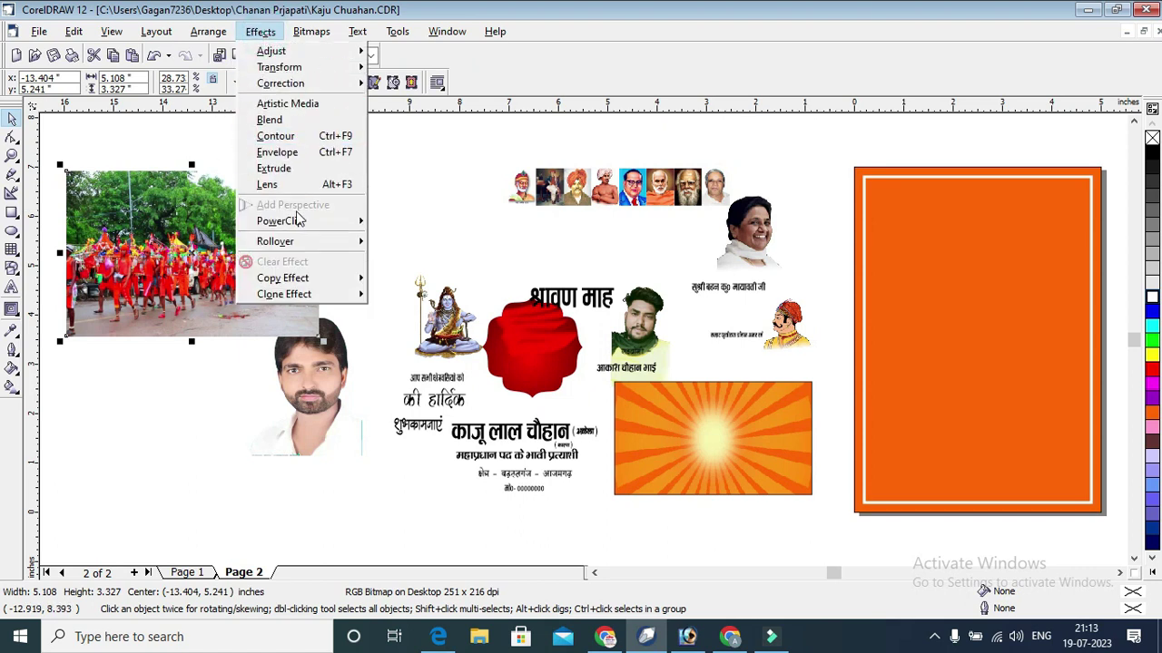
pyautogui.moveTo(300, 225)
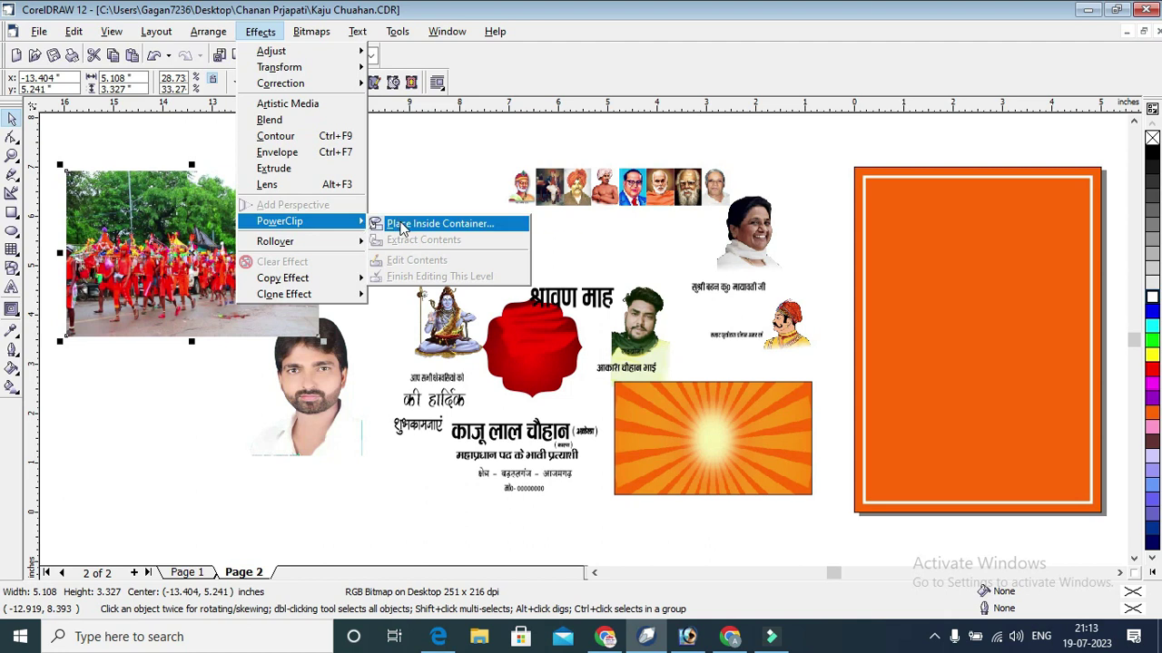
pyautogui.click(400, 228)
pyautogui.click(931, 217)
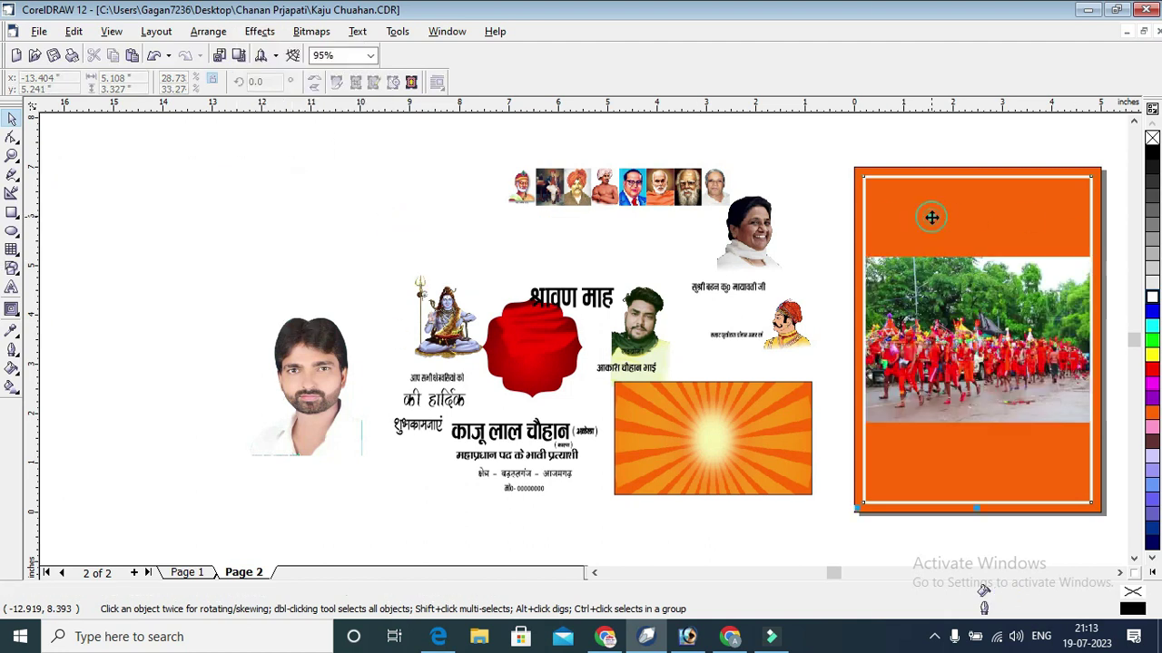
# Step: PowerClip the orange sunburst rectangle inside the same inner frame rectangle
pyautogui.click(726, 415)
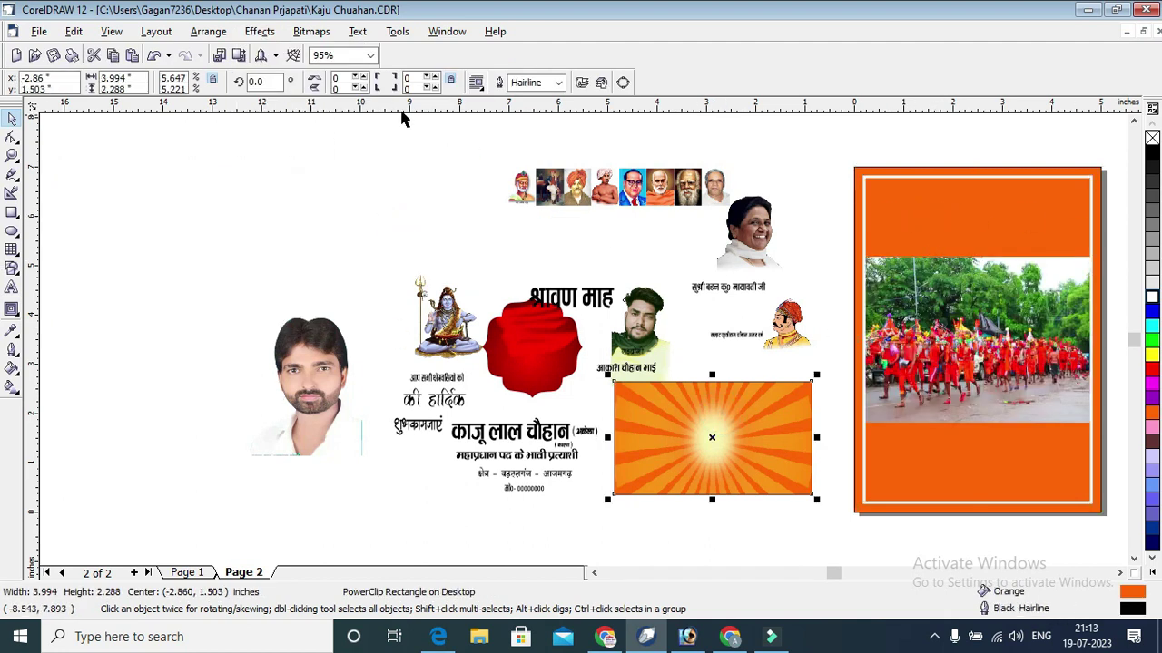
pyautogui.click(260, 30)
pyautogui.moveTo(312, 228)
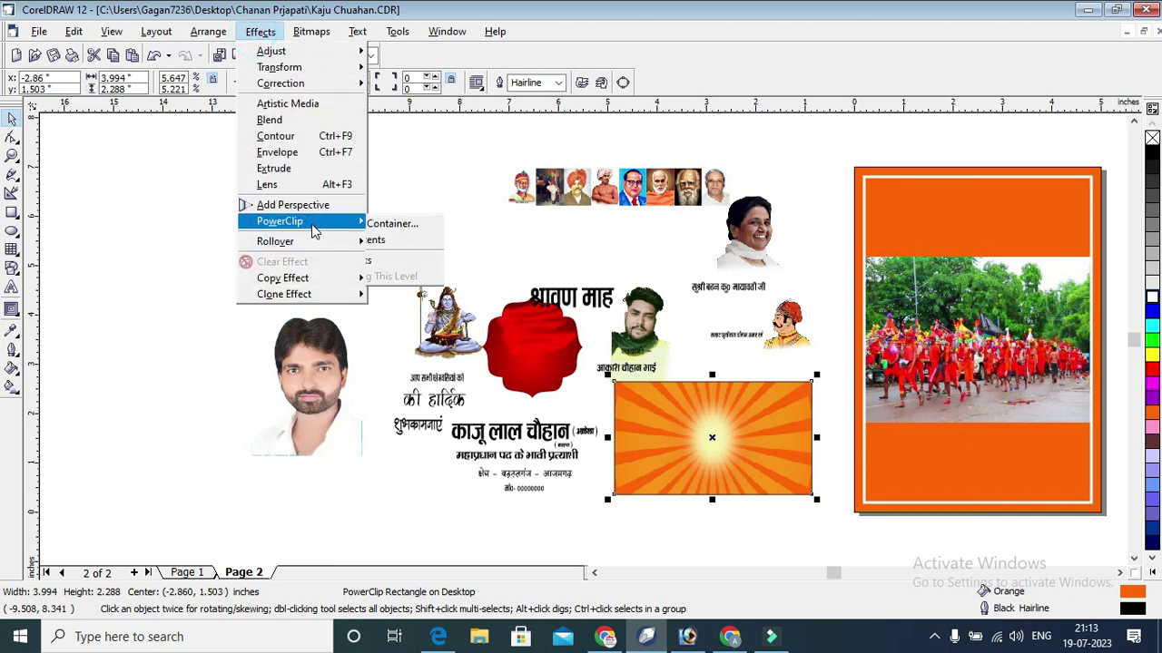
pyautogui.click(699, 419)
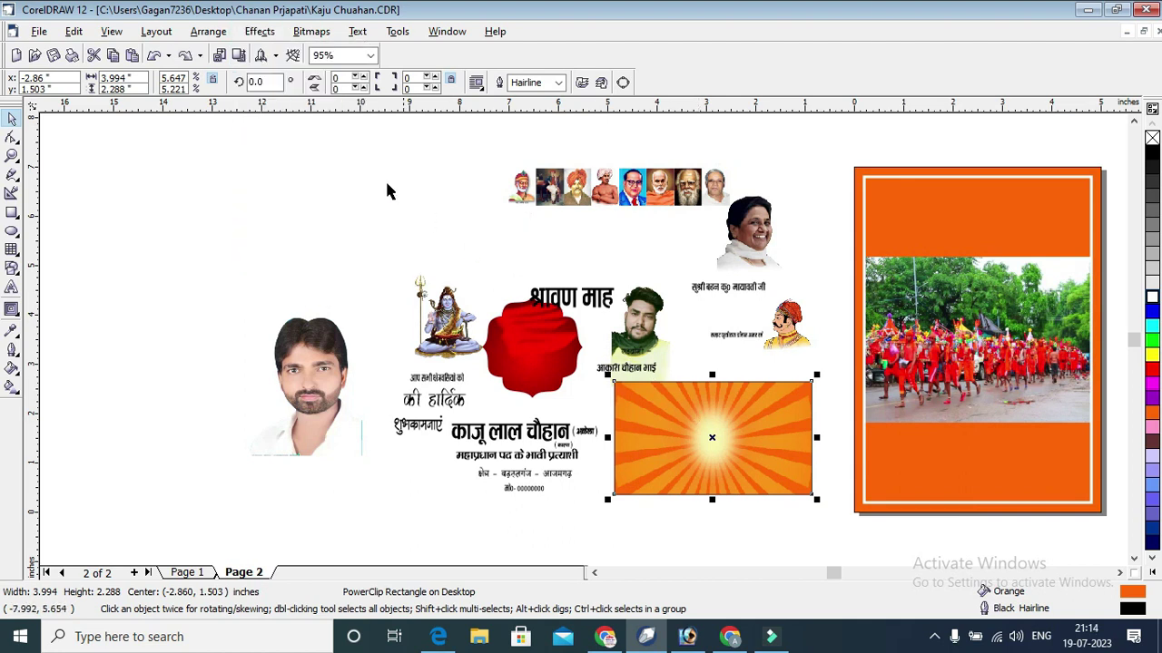
pyautogui.click(259, 31)
pyautogui.moveTo(345, 223)
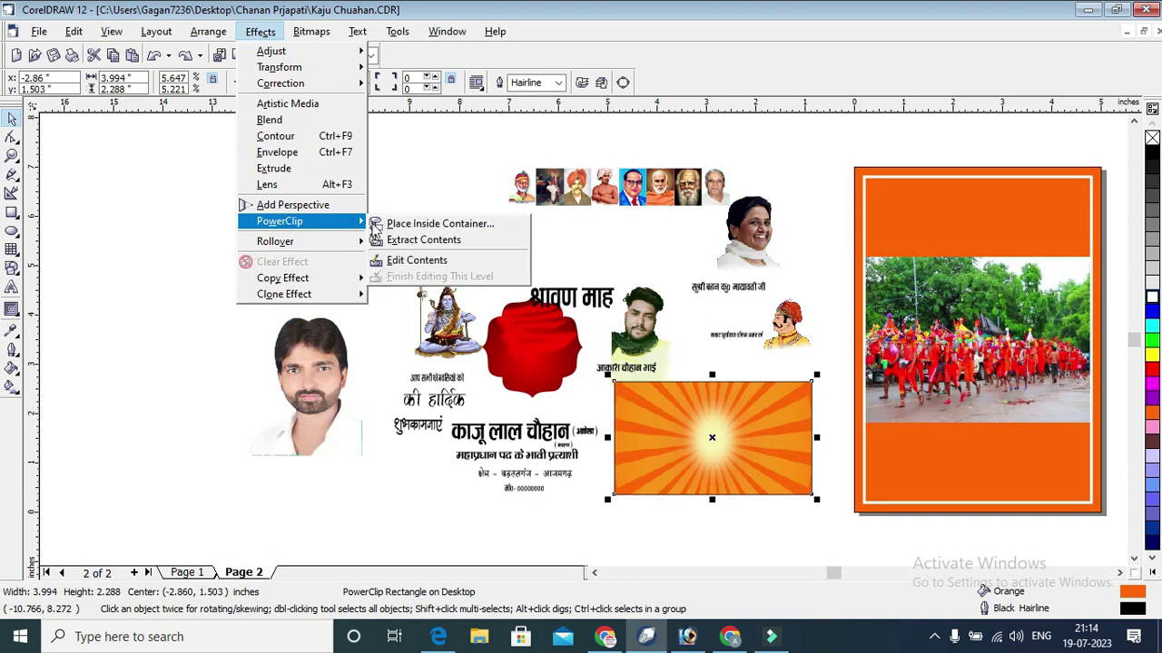
pyautogui.click(440, 224)
pyautogui.click(950, 220)
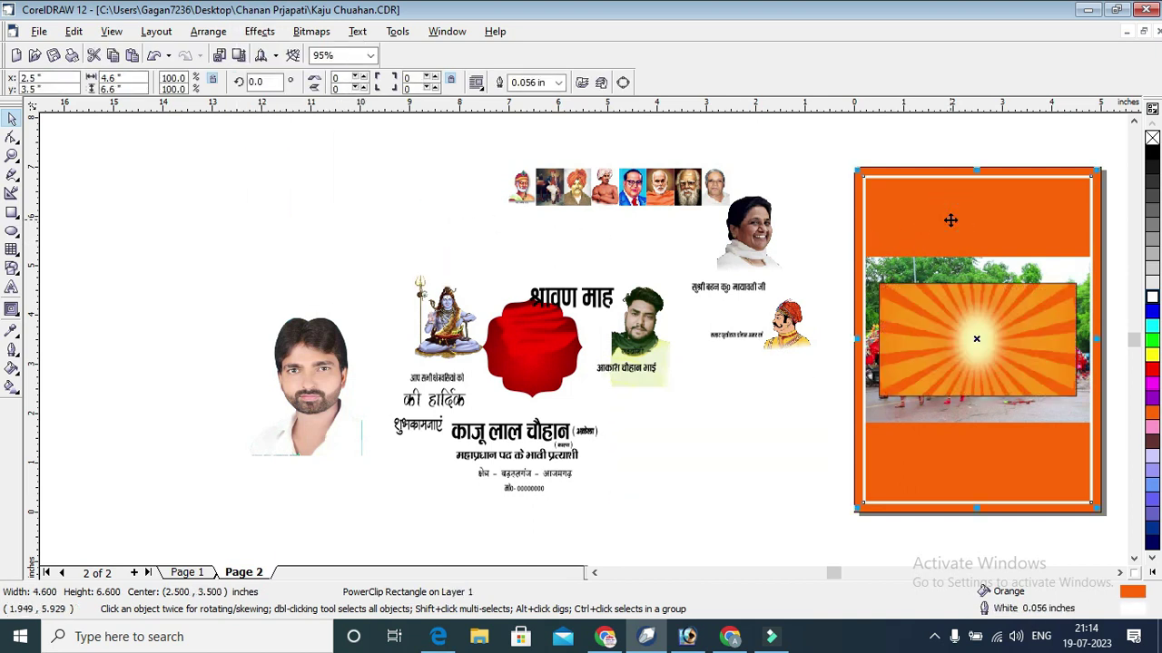
# Step: Edit the inner frame's PowerClip contents, moving the sunburst to the page's lower end and the procession photo to its upper end
pyautogui.rightClick(950, 220)
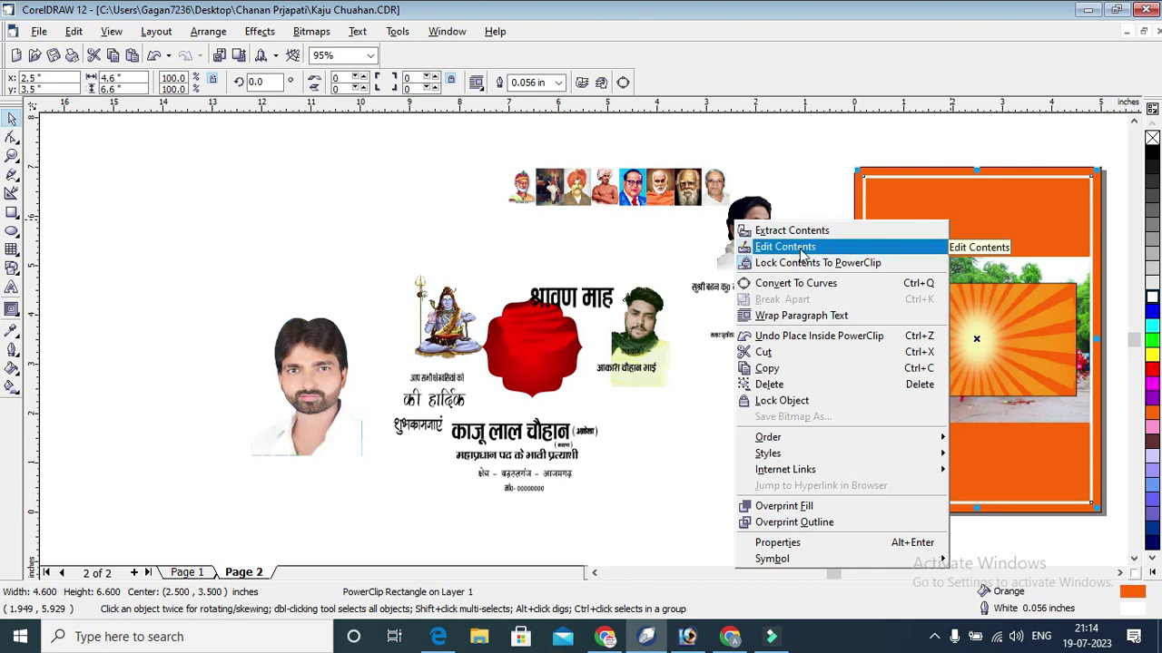
pyautogui.click(783, 152)
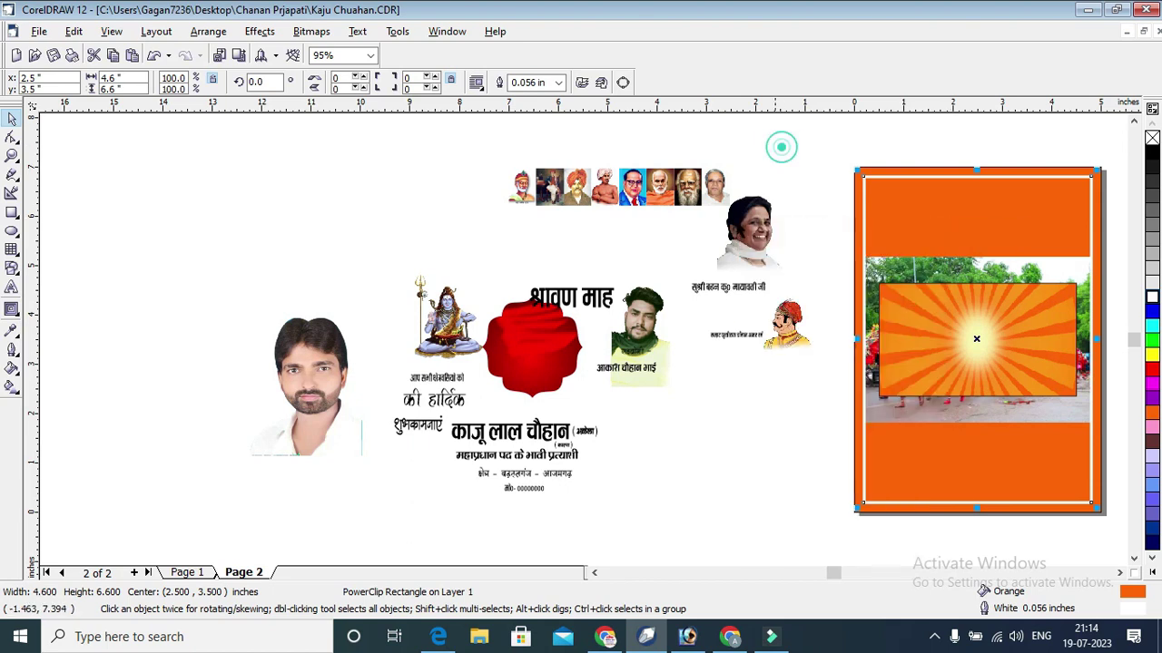
pyautogui.keyDown('ctrl'); pyautogui.click(969, 233); pyautogui.keyUp('ctrl')
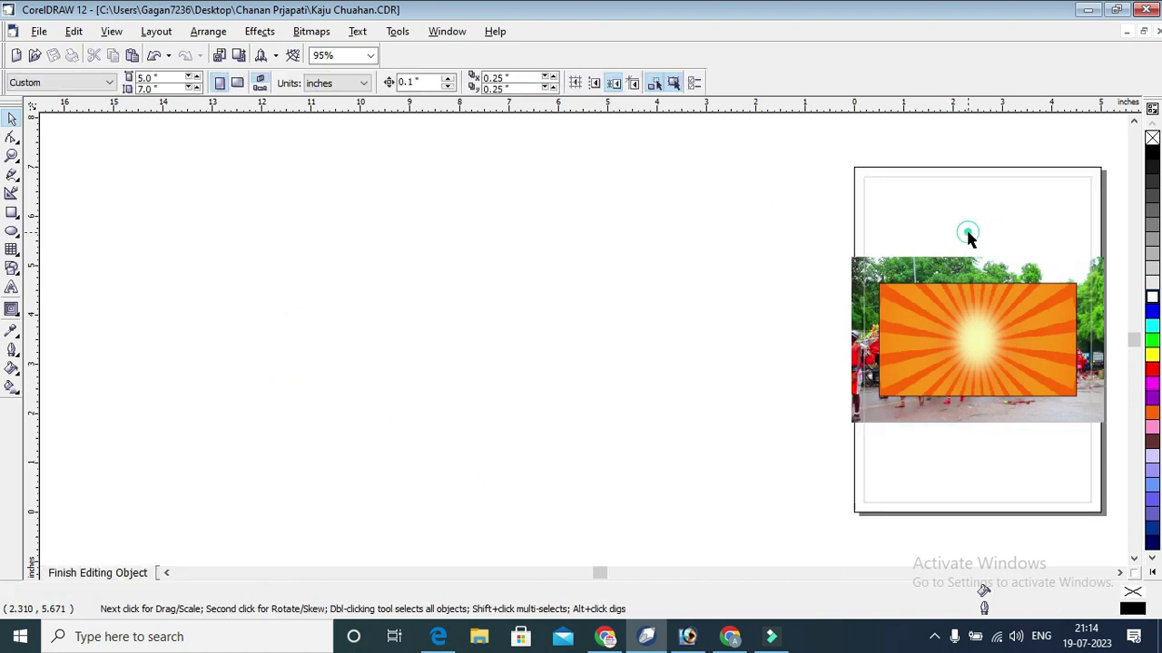
pyautogui.click(1119, 573)
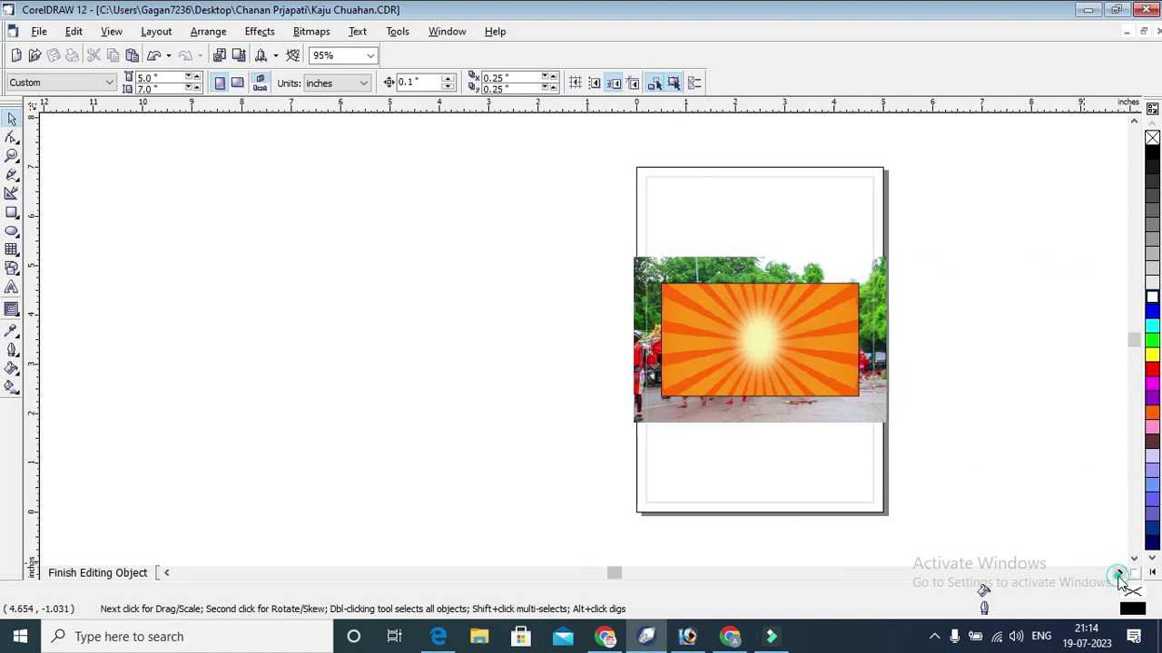
pyautogui.moveTo(803, 354); pyautogui.dragTo(801, 496)
pyautogui.moveTo(819, 375); pyautogui.dragTo(823, 282)
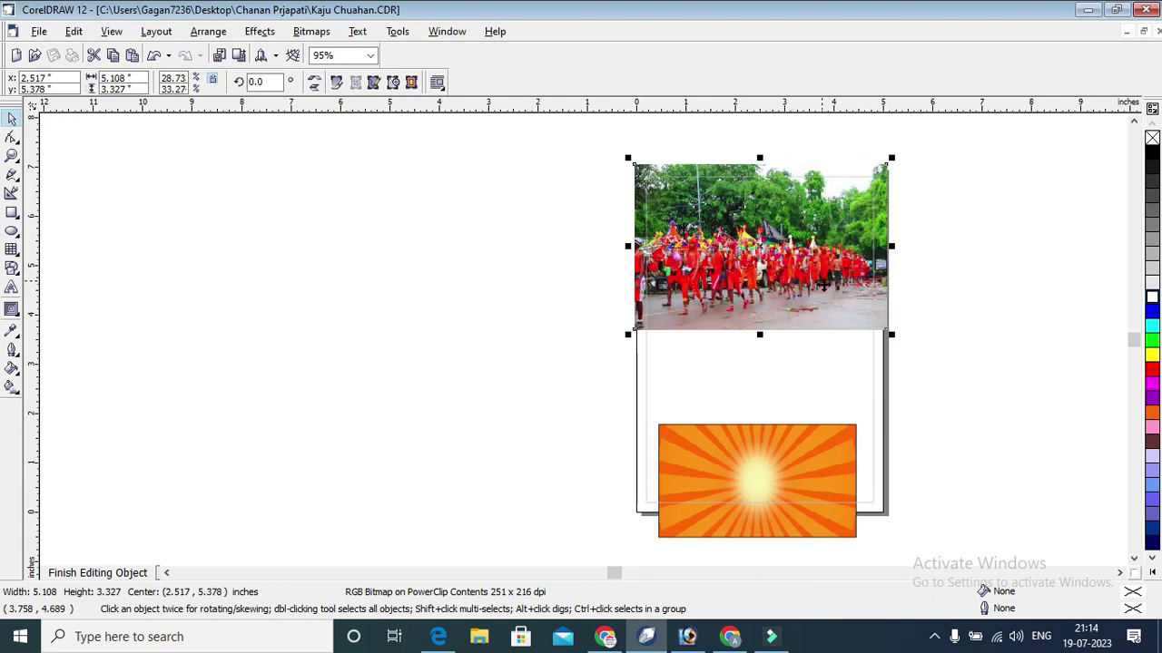
# Step: Apply a linear transparency to the procession photo so that it fades out towards its lower edge
pyautogui.click(15, 314)
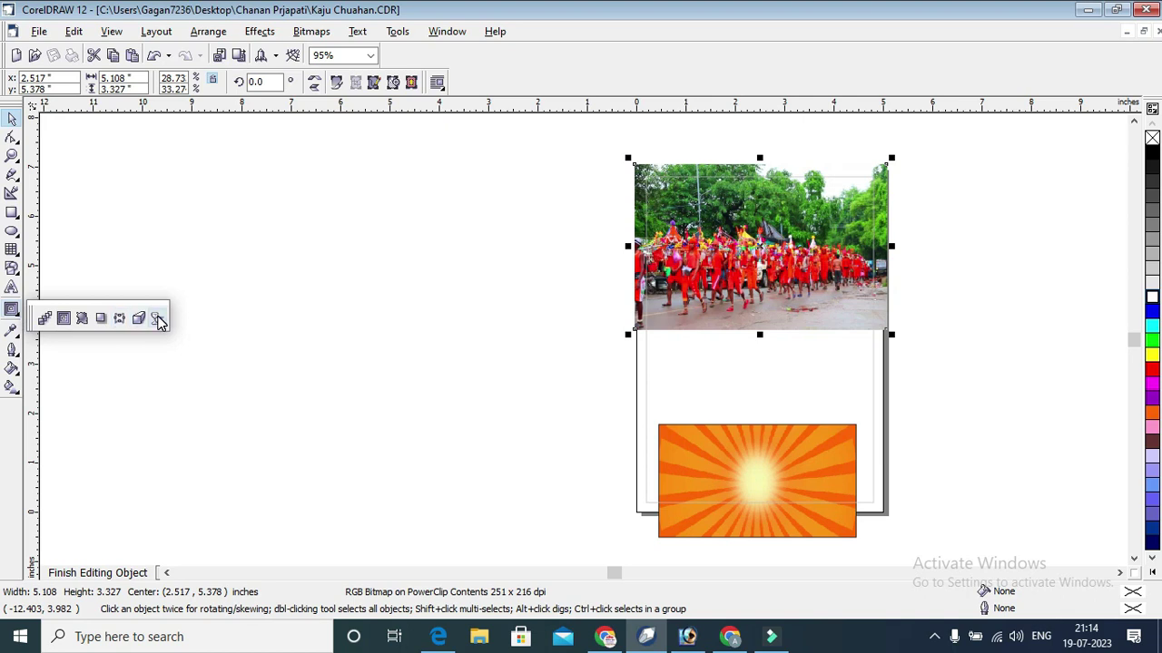
pyautogui.click(158, 319)
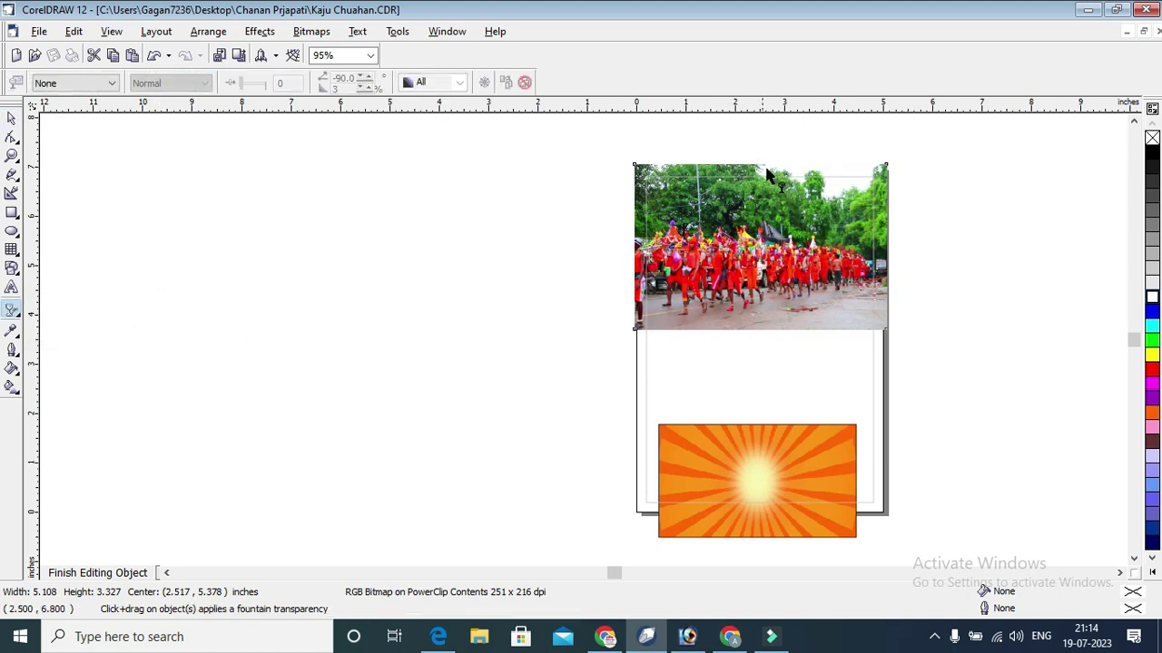
pyautogui.moveTo(760, 236); pyautogui.dragTo(760, 329)
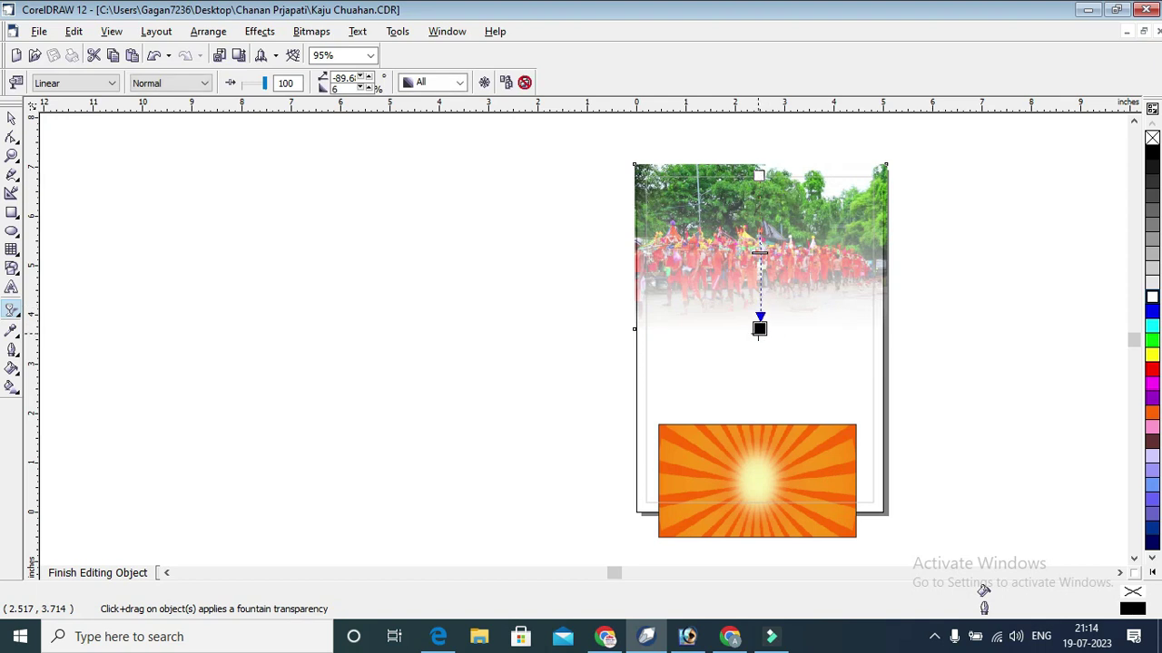
# Step: Enlarge the sunburst rectangle to about 7.148 × 6.76 inches and center it roughly over the page width
pyautogui.press('space')
pyautogui.moveTo(834, 441); pyautogui.dragTo(996, 311)
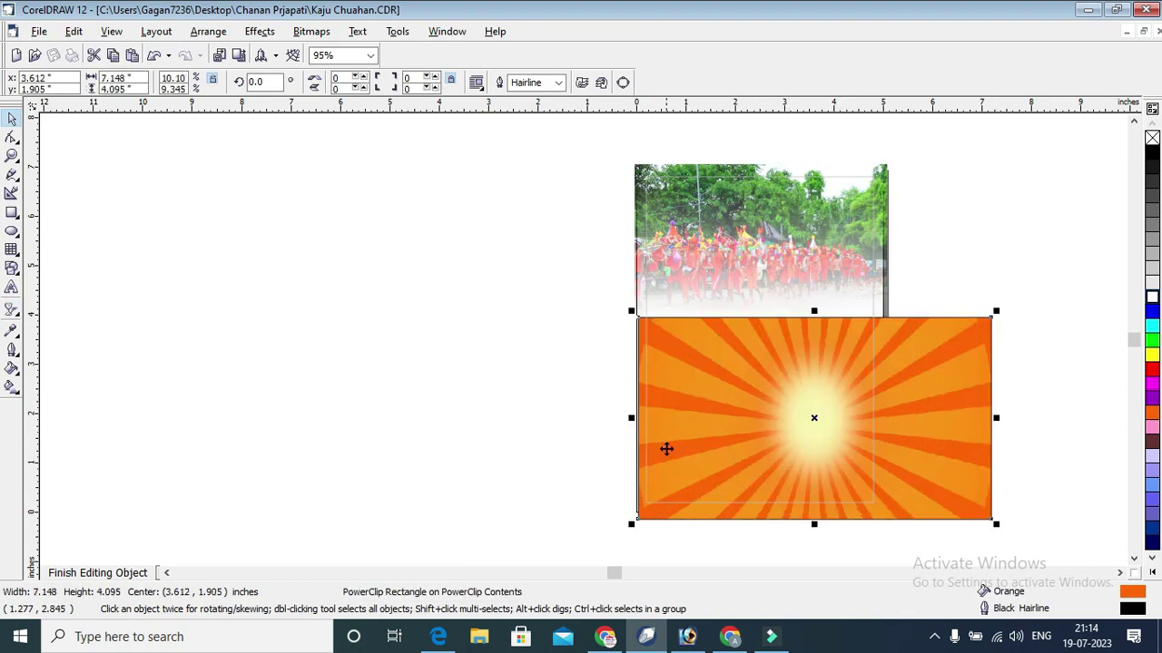
pyautogui.moveTo(695, 435); pyautogui.dragTo(652, 437)
pyautogui.moveTo(774, 317); pyautogui.dragTo(779, 199)
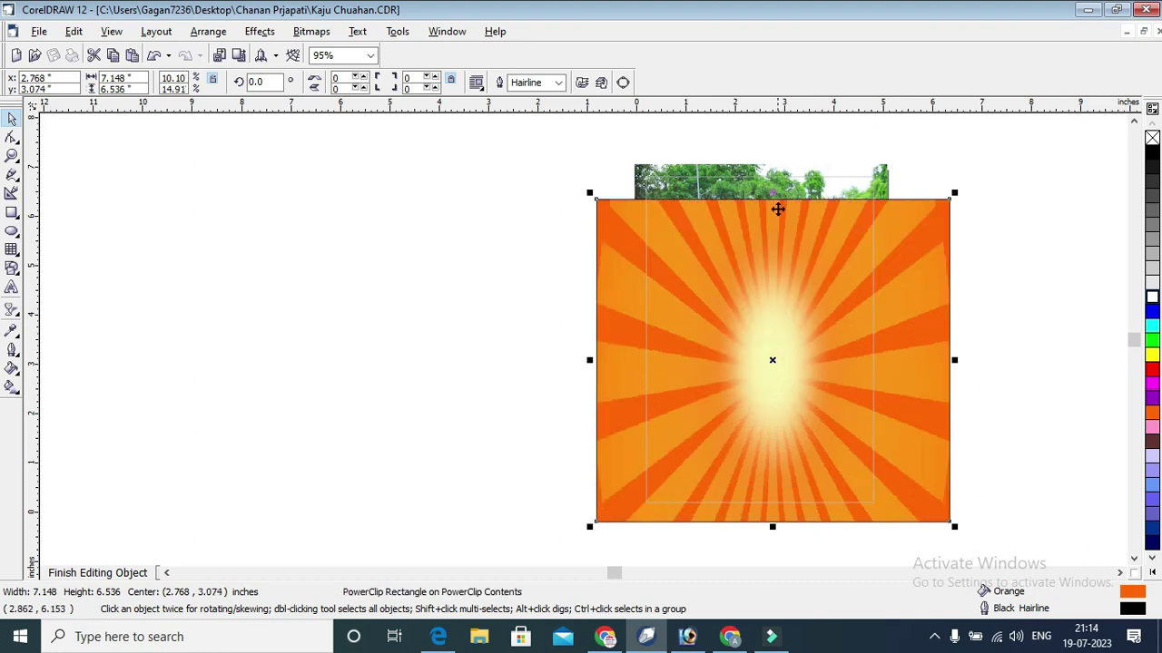
pyautogui.moveTo(769, 195); pyautogui.dragTo(772, 182)
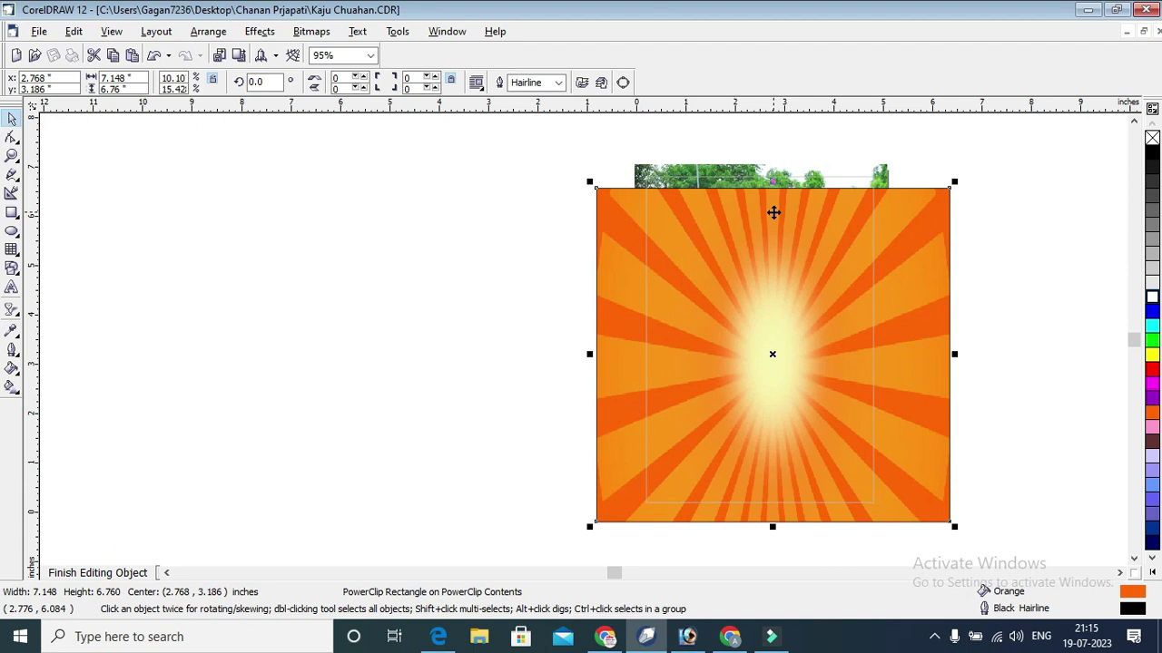
# Step: Send the sunburst behind the procession photo and finish editing the inner frame's PowerClip contents
pyautogui.hotkey('shift', 'pagedown')
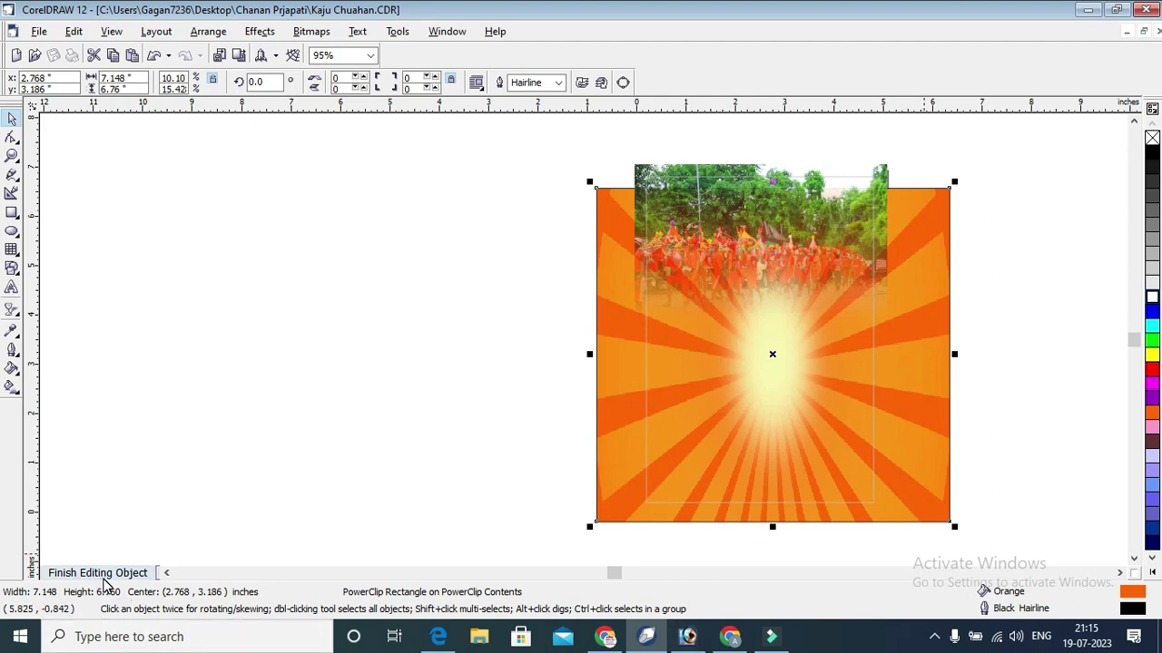
pyautogui.click(103, 575)
pyautogui.click(958, 280)
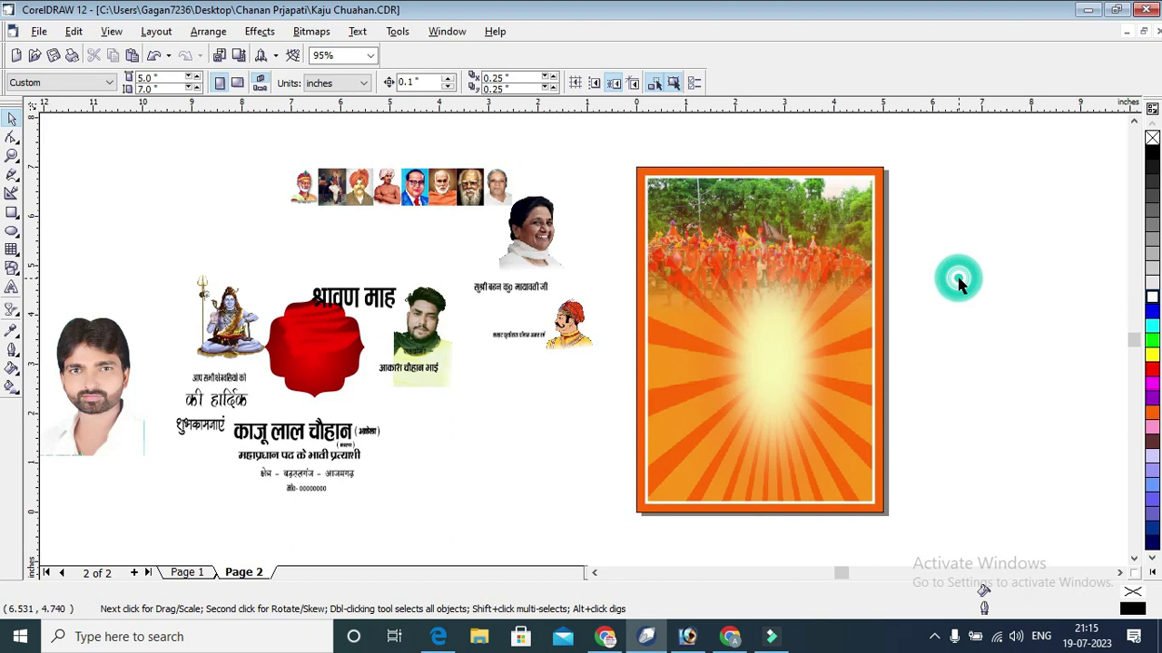
pyautogui.click(959, 279)
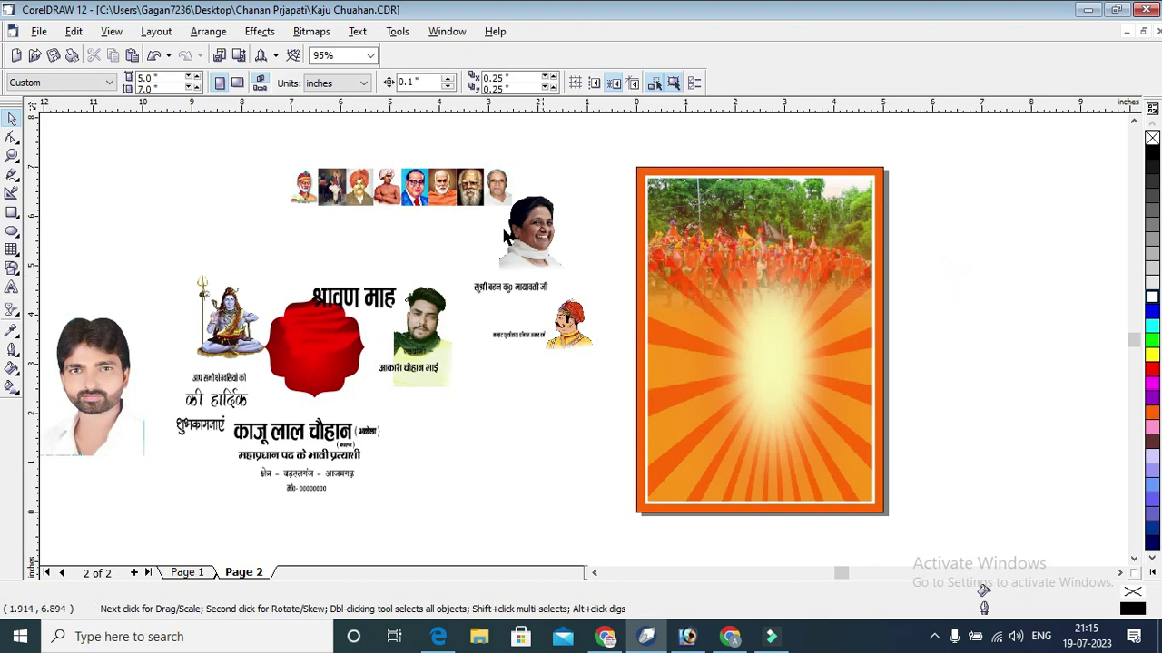
# Step: Move the strip of eight portraits onto the poster, just inside the upper edge of the inner frame
pyautogui.click(383, 200)
pyautogui.moveTo(383, 200); pyautogui.dragTo(742, 202)
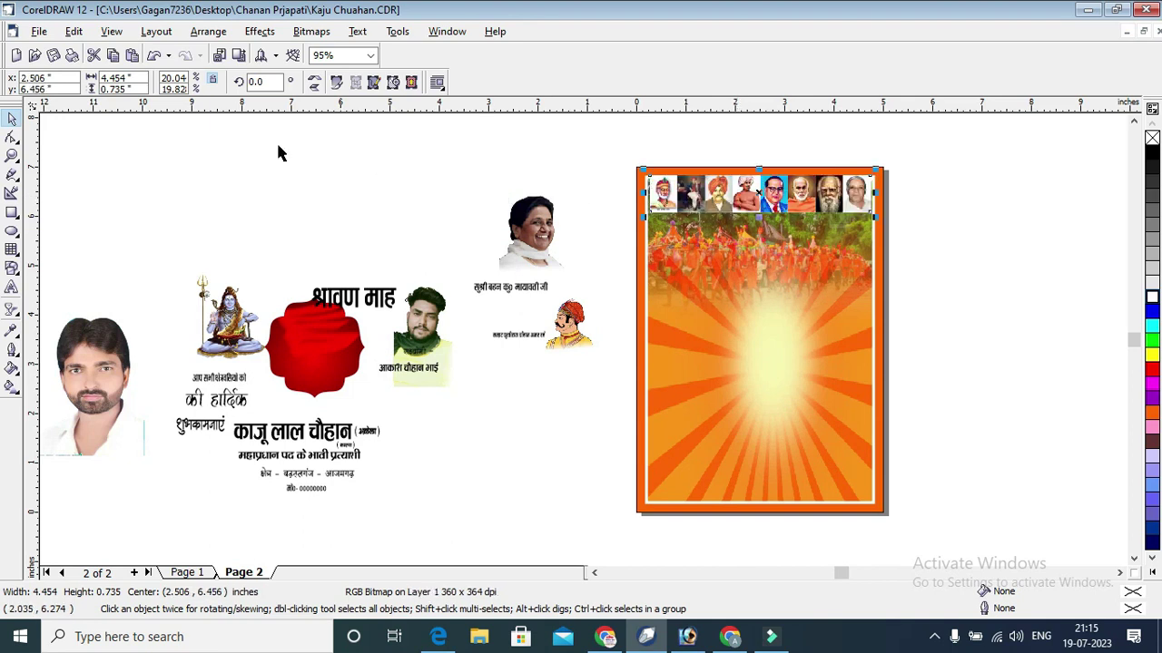
pyautogui.click(13, 156)
pyautogui.moveTo(622, 160); pyautogui.dragTo(918, 252)
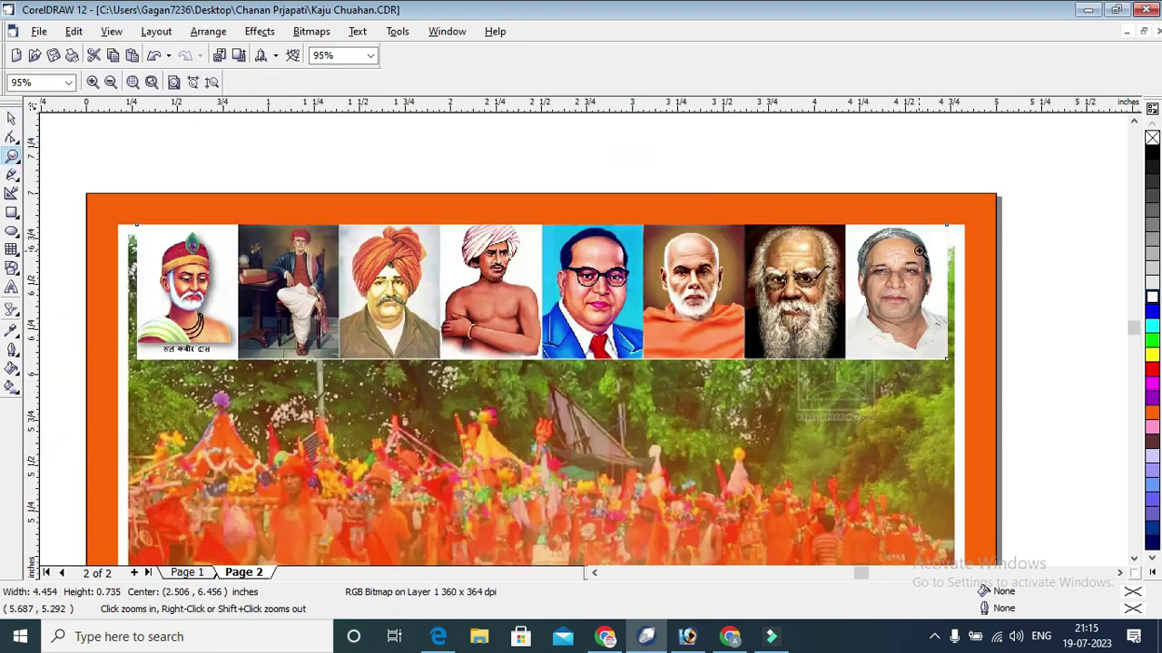
pyautogui.click(12, 122)
pyautogui.moveTo(387, 267); pyautogui.dragTo(397, 286)
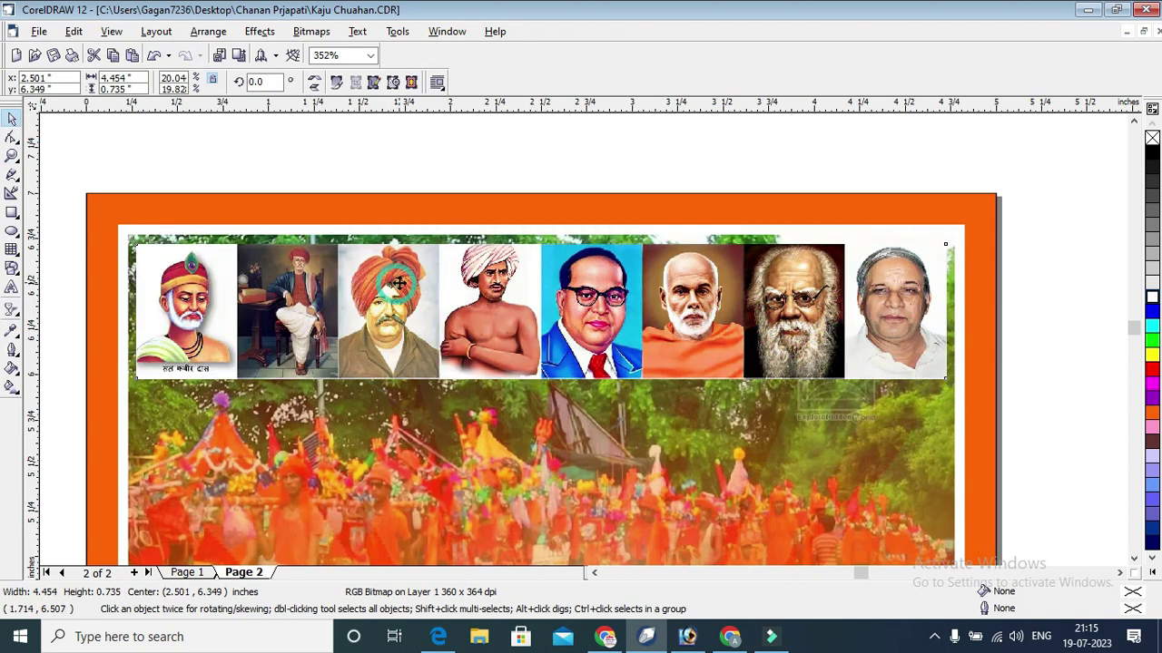
pyautogui.click(451, 190)
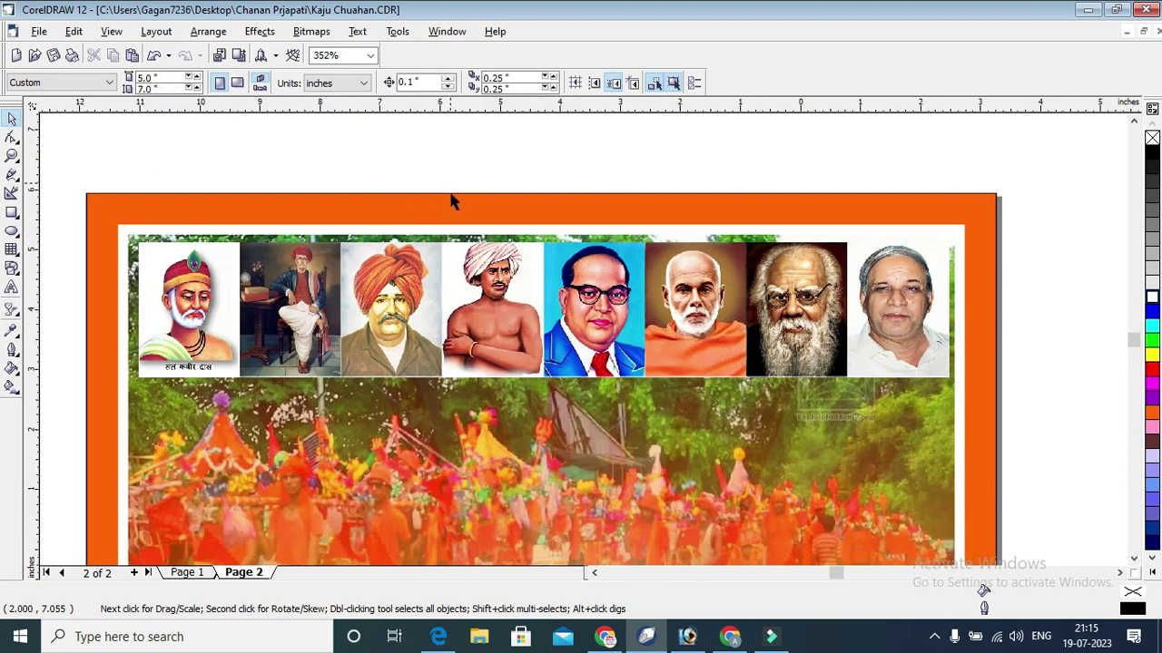
# Step: Place the woman's portrait below the strip at the poster's left side, with her name caption directly beneath it
pyautogui.press('F4')
pyautogui.click(672, 221)
pyautogui.moveTo(673, 220); pyautogui.dragTo(864, 250)
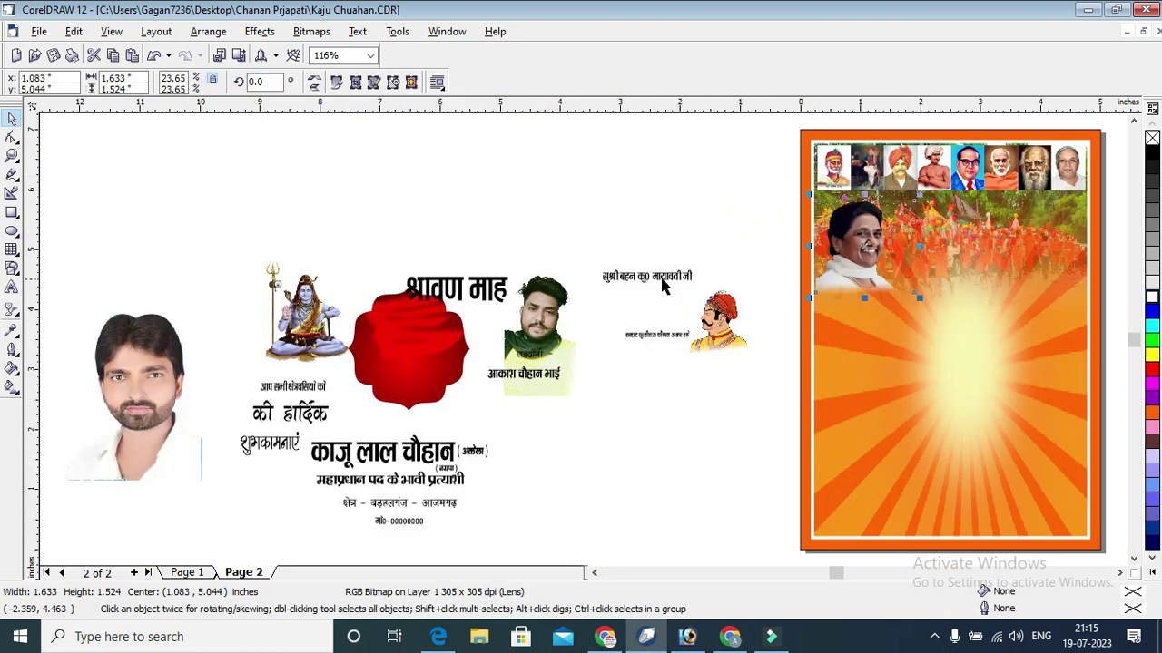
pyautogui.click(663, 286)
pyautogui.moveTo(662, 286); pyautogui.dragTo(875, 288)
# Step: Place the turbaned king illustration at the poster's right side below the strip, with its caption directly beneath it
pyautogui.moveTo(719, 341); pyautogui.dragTo(1053, 251)
pyautogui.click(674, 336)
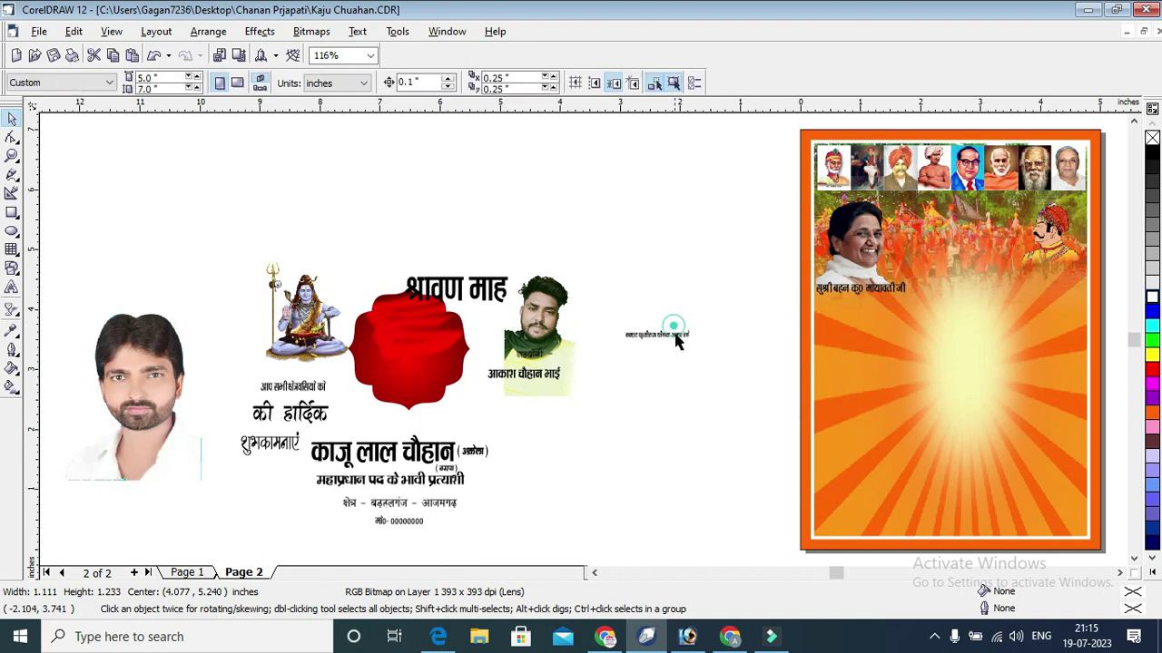
pyautogui.moveTo(659, 336); pyautogui.dragTo(1053, 271)
# Step: Move the bearded man's portrait in the white shirt beside the poster and PowerClip it inside the inner frame
pyautogui.click(141, 389)
pyautogui.moveTo(141, 390); pyautogui.dragTo(716, 381)
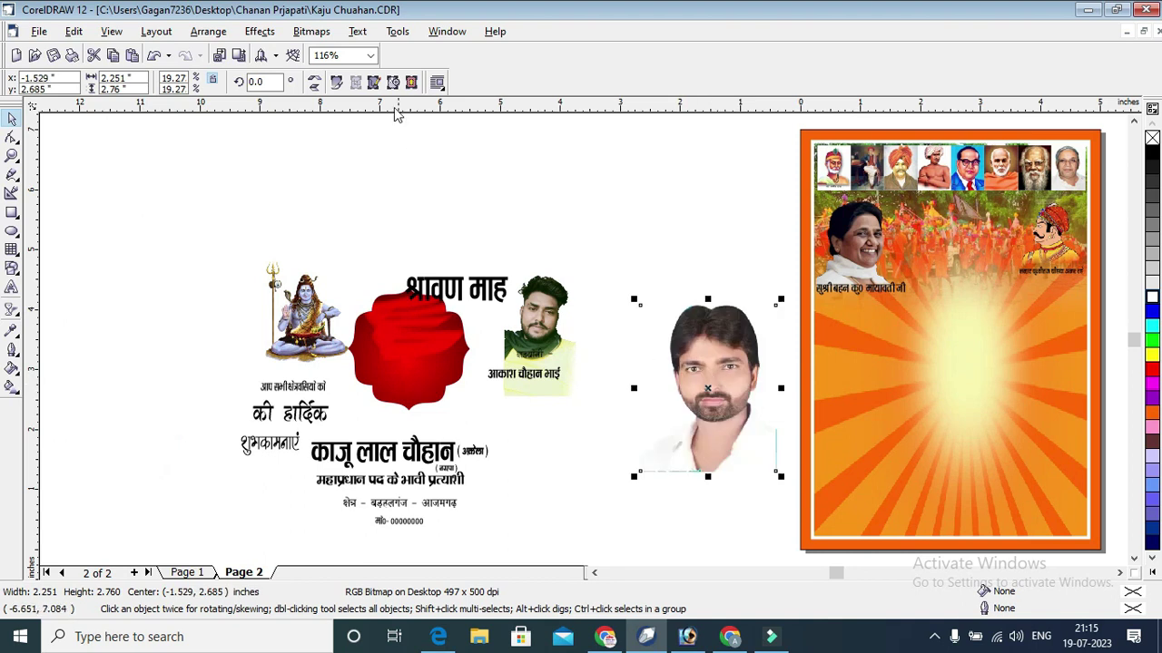
pyautogui.click(259, 31)
pyautogui.moveTo(297, 225)
pyautogui.click(404, 226)
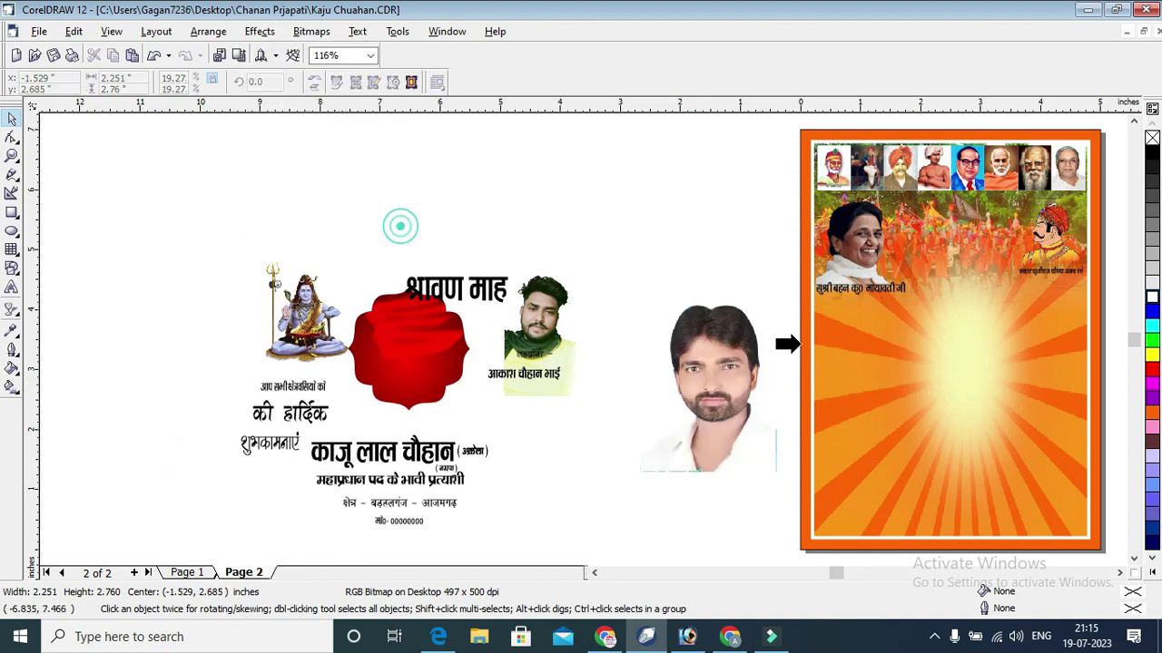
pyautogui.click(908, 352)
# Step: Edit the inner frame's PowerClip contents, moving the man's portrait to the frame's lower-right corner, and finish editing
pyautogui.rightClick(909, 341)
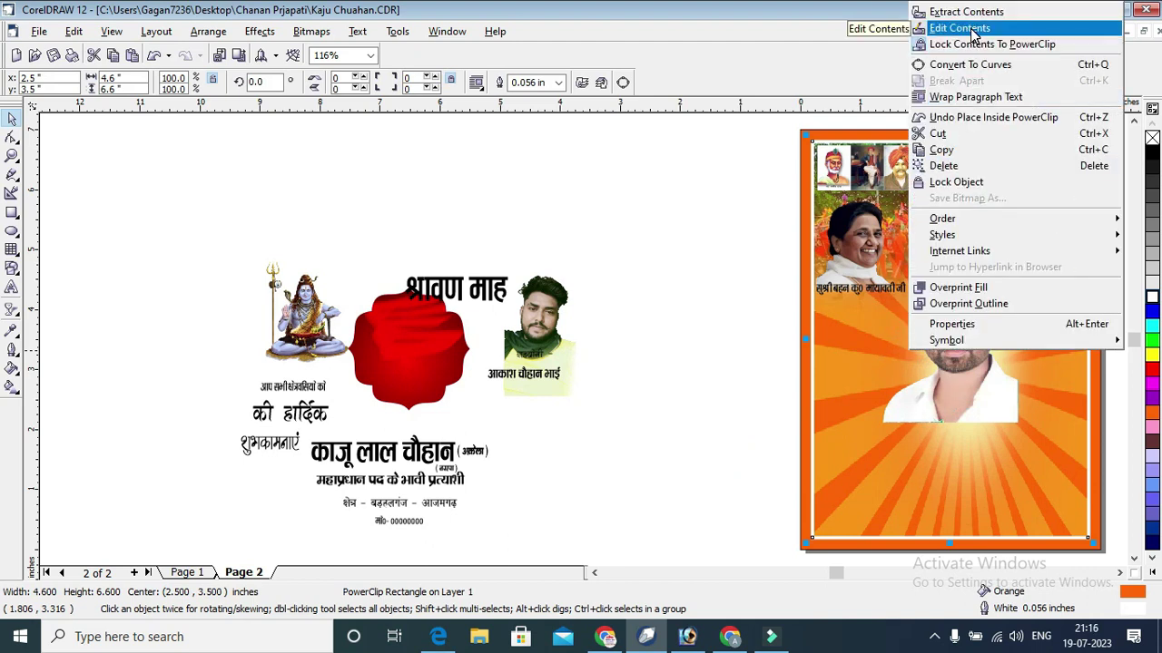
pyautogui.click(960, 28)
pyautogui.click(944, 402)
pyautogui.moveTo(941, 397); pyautogui.dragTo(1012, 505)
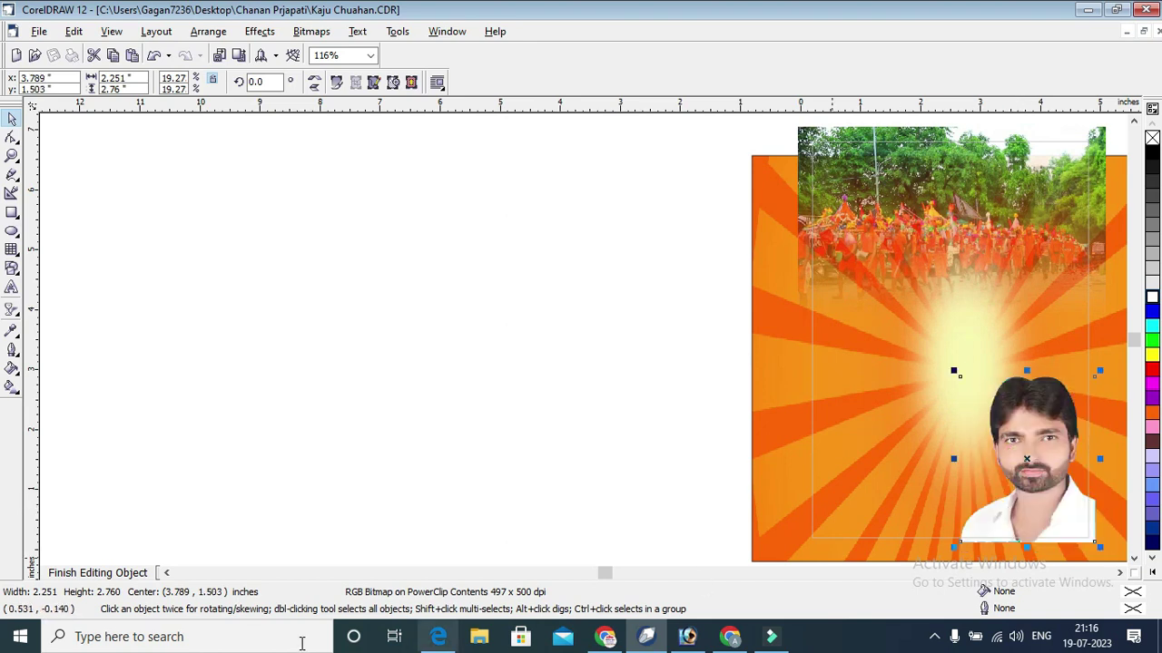
pyautogui.click(96, 573)
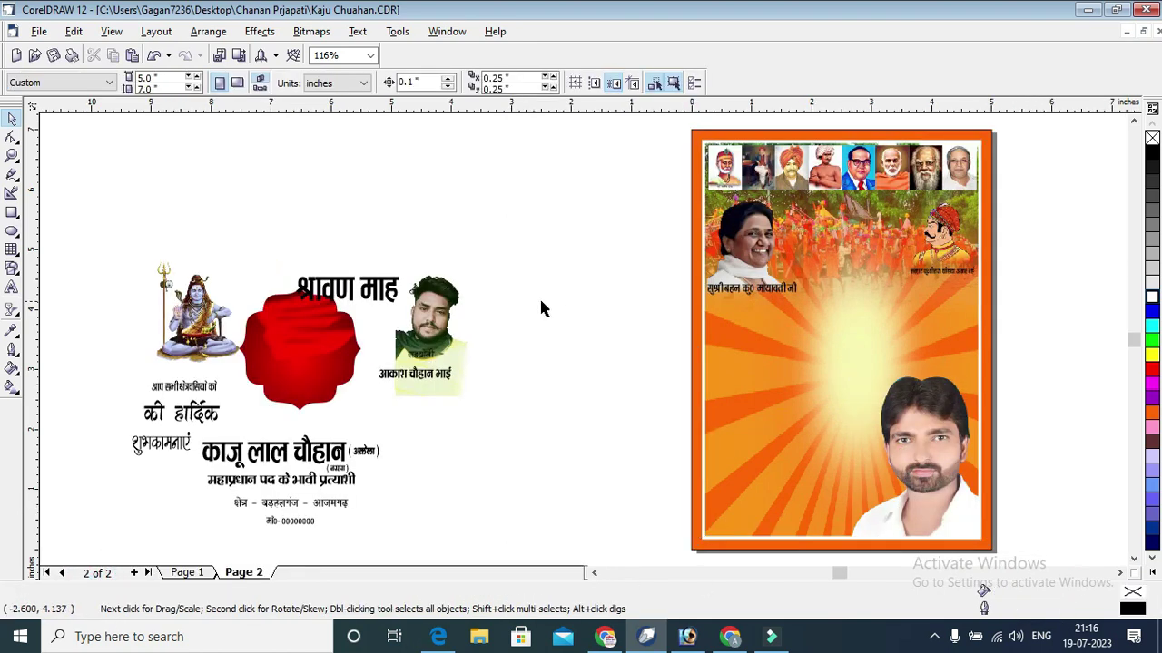
# Step: Move the photo of the young man in the green scarf and its caption text onto the poster's left side
pyautogui.click(458, 326)
pyautogui.moveTo(458, 325); pyautogui.dragTo(755, 382)
pyautogui.moveTo(756, 372); pyautogui.dragTo(753, 376)
pyautogui.click(411, 379)
pyautogui.moveTo(368, 334); pyautogui.dragTo(514, 404)
pyautogui.moveTo(432, 373); pyautogui.dragTo(677, 421)
# Step: Nudge the woman's portrait up and slightly left so that it sits just below the portrait strip
pyautogui.click(12, 156)
pyautogui.moveTo(617, 208); pyautogui.dragTo(998, 292)
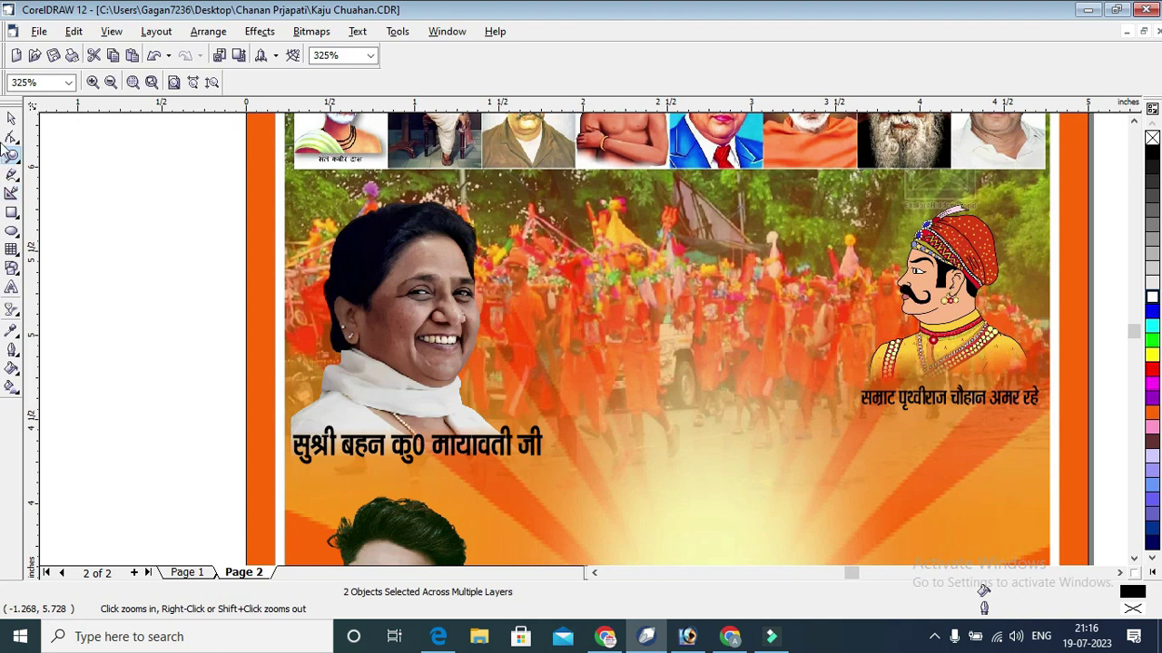
pyautogui.click(12, 119)
pyautogui.moveTo(443, 340)
pyautogui.mouseDown()
pyautogui.moveTo(442, 305)
pyautogui.moveTo(437, 319)
pyautogui.mouseUp()
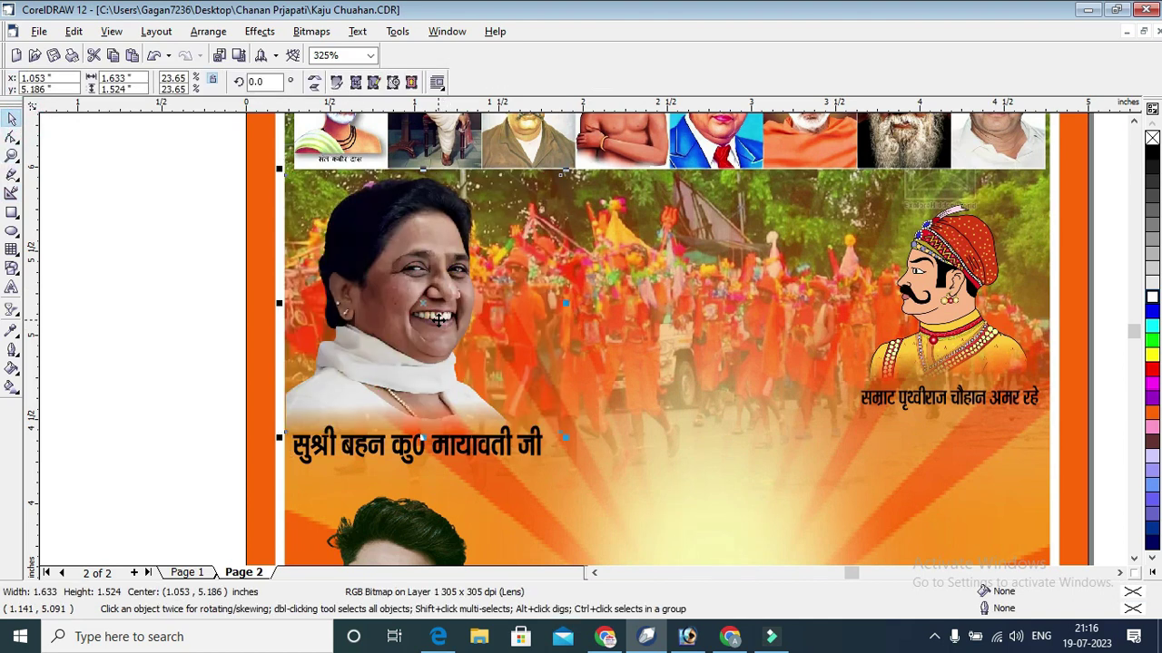
pyautogui.click(169, 227)
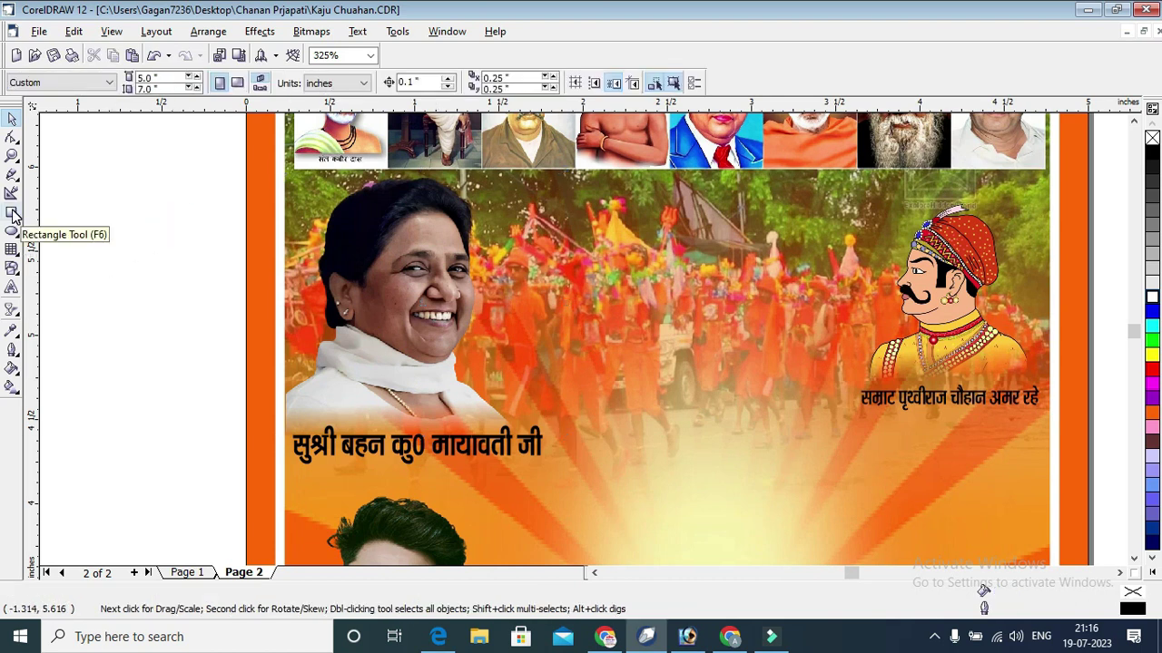
# Step: Draw a rectangle about 1.744 × 0.303 inches and align it around the caption below the woman's portrait
pyautogui.click(11, 213)
pyautogui.moveTo(281, 411); pyautogui.dragTo(573, 462)
pyautogui.click(12, 118)
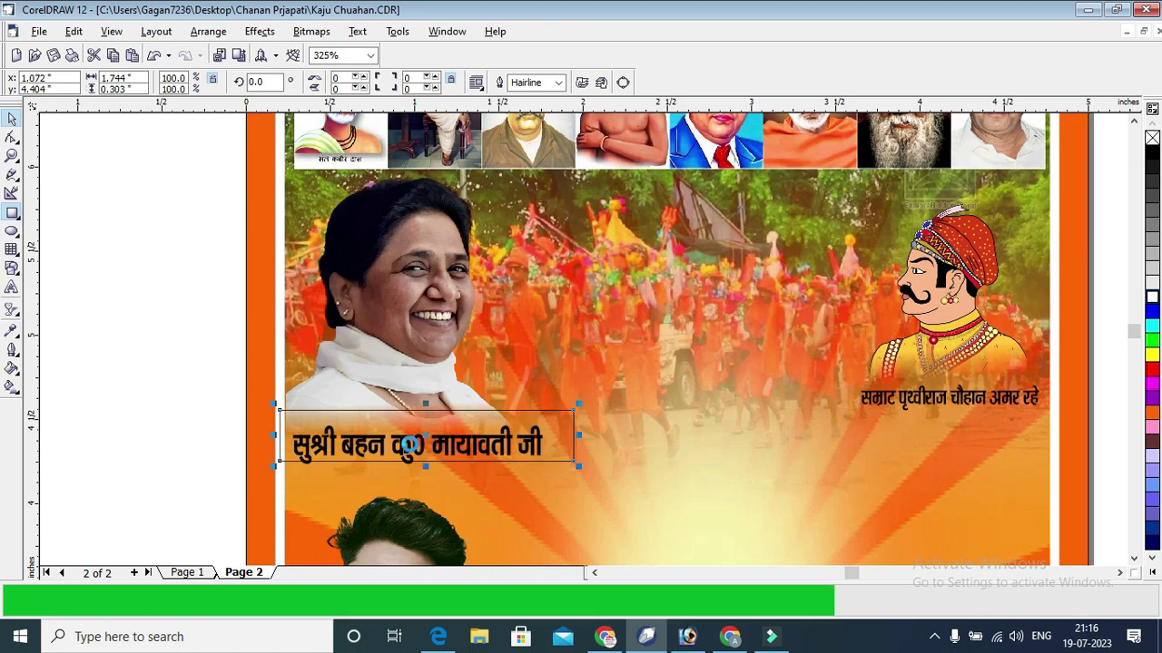
pyautogui.moveTo(426, 436); pyautogui.dragTo(432, 442)
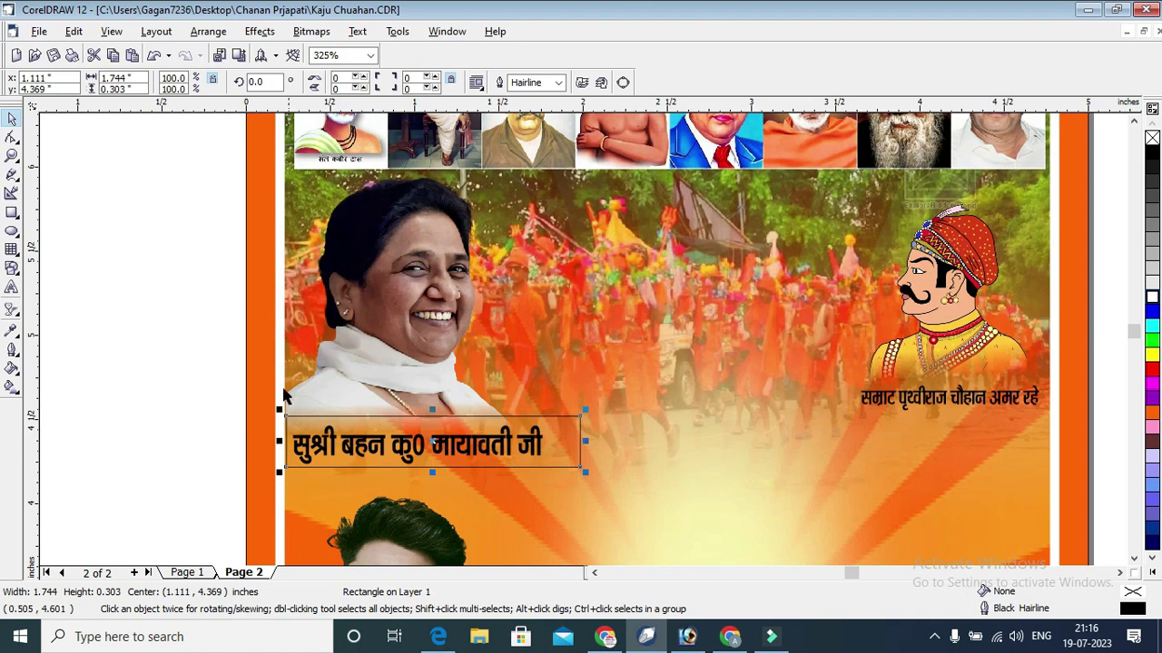
# Step: Fill the rectangle around the woman's caption with blue and remove its outline
pyautogui.click(200, 363)
pyautogui.click(332, 451)
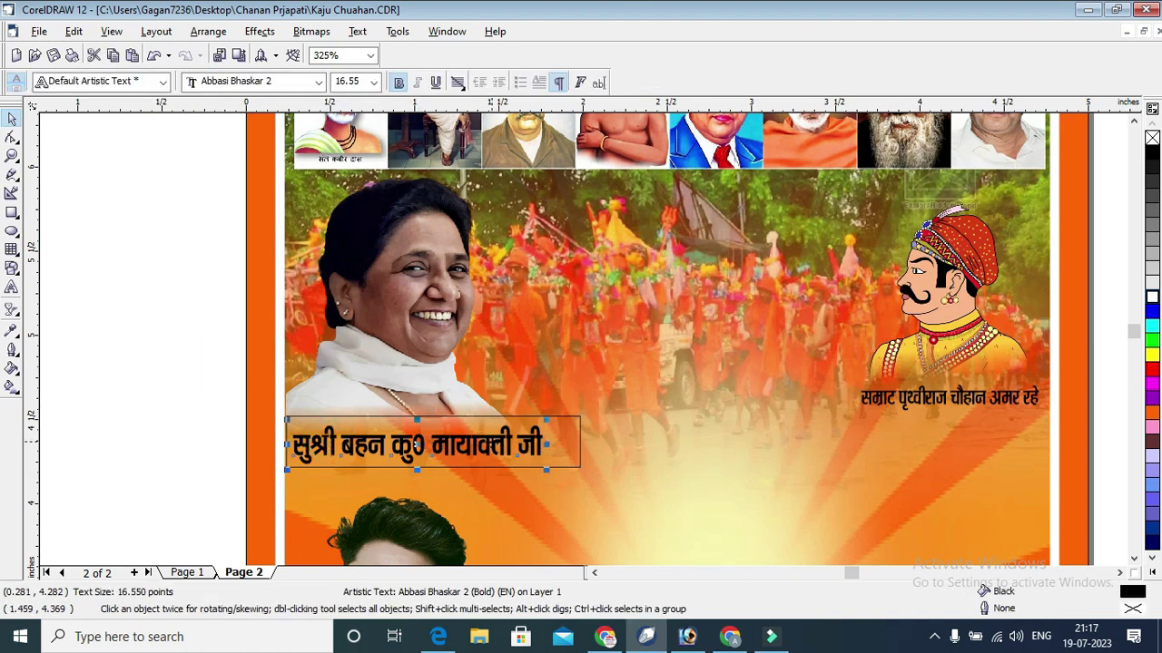
pyautogui.click(490, 442)
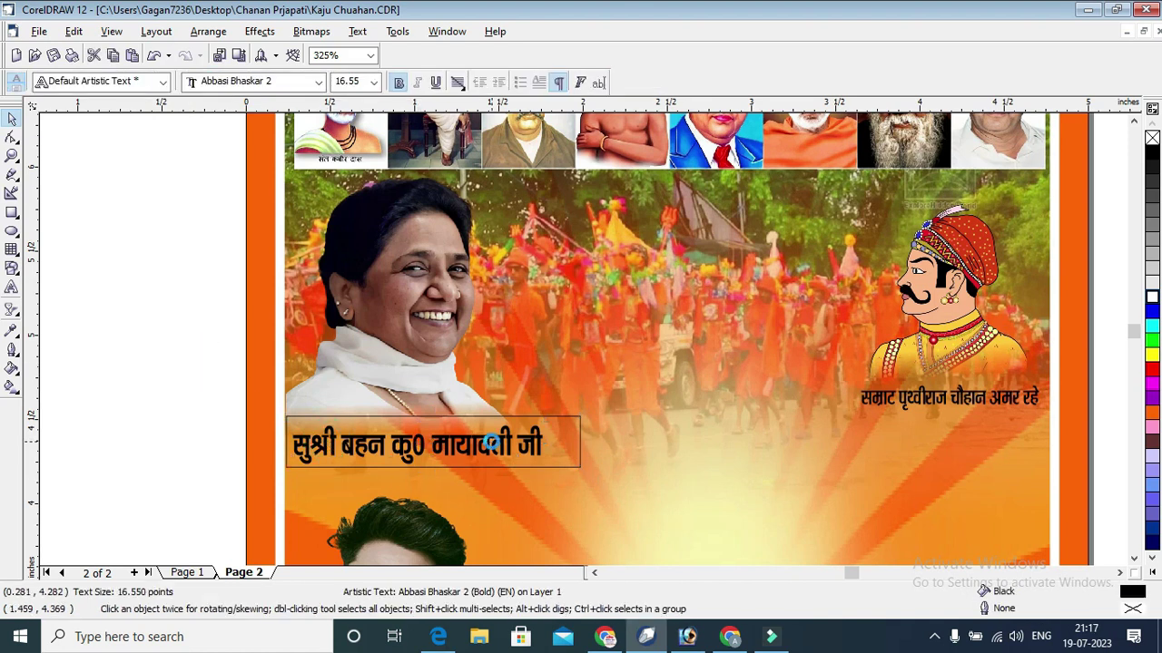
pyautogui.click(570, 432)
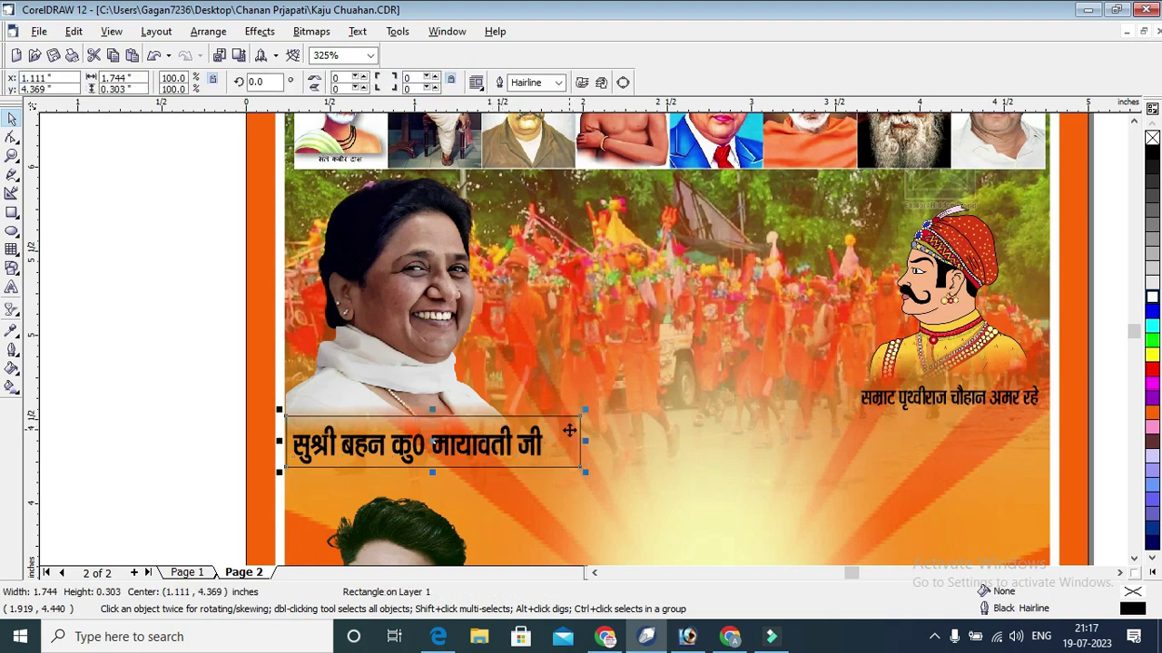
pyautogui.click(1152, 310)
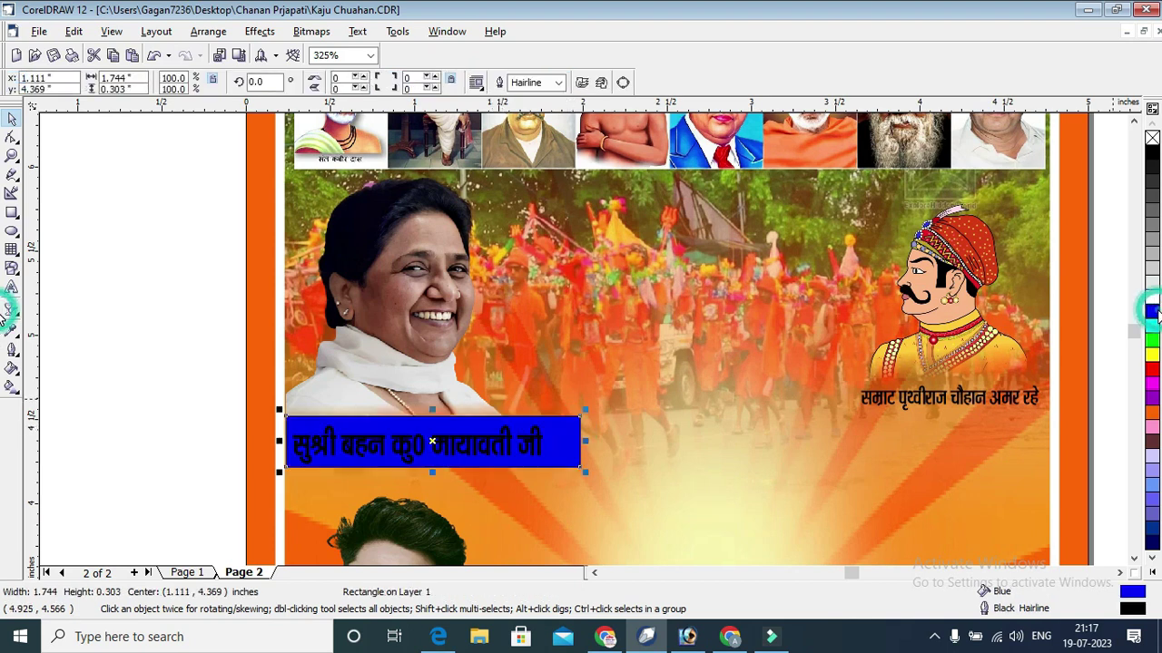
pyautogui.rightClick(1154, 139)
pyautogui.click(159, 343)
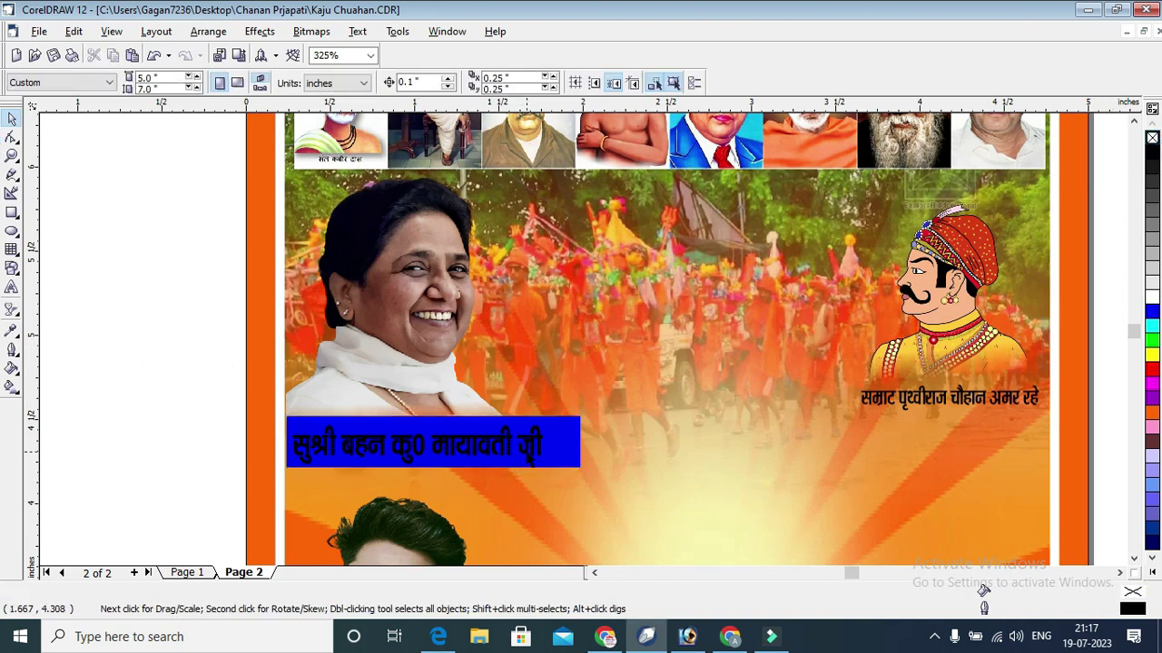
# Step: Enlarge the woman's caption text to about 17.487 points within the blue rectangle and color it white
pyautogui.click(526, 446)
pyautogui.moveTo(549, 468); pyautogui.dragTo(570, 442)
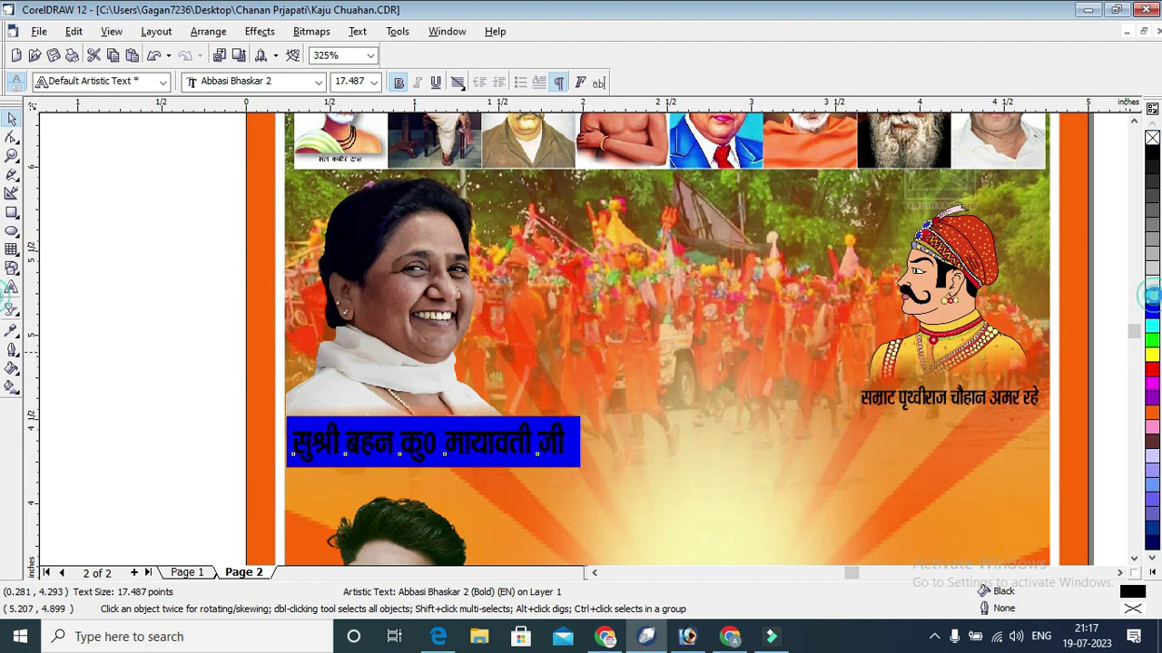
pyautogui.click(1152, 298)
pyautogui.click(1116, 331)
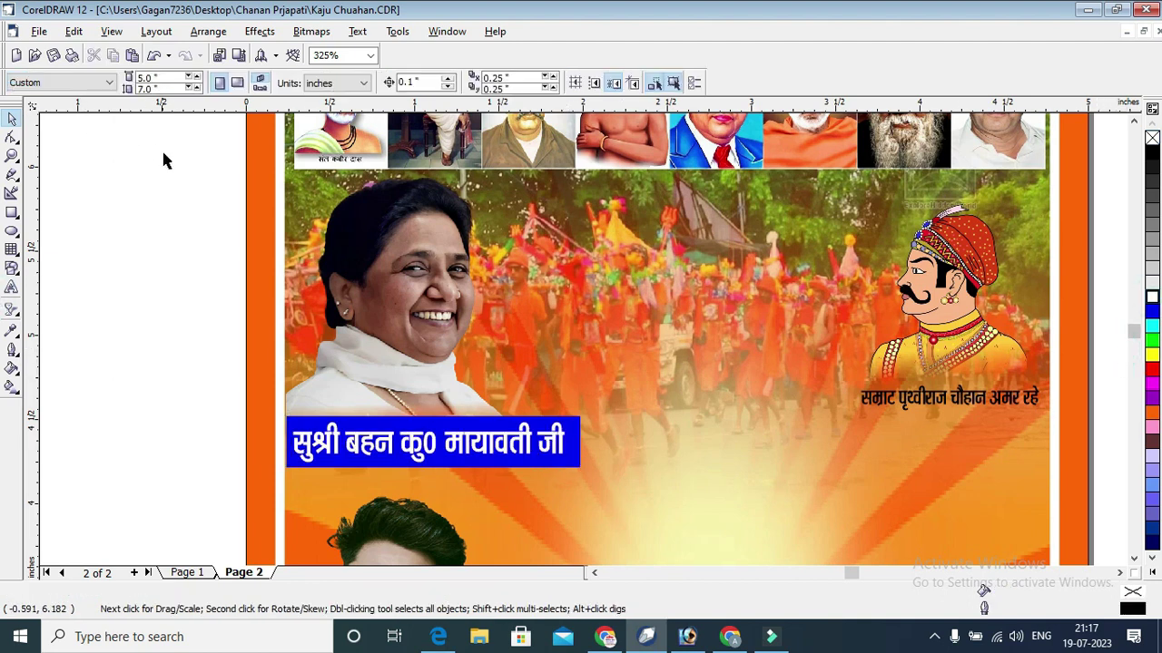
# Step: Draw a rectangle about 1.196 × 0.14 inches over the caption below the king illustration
pyautogui.click(12, 156)
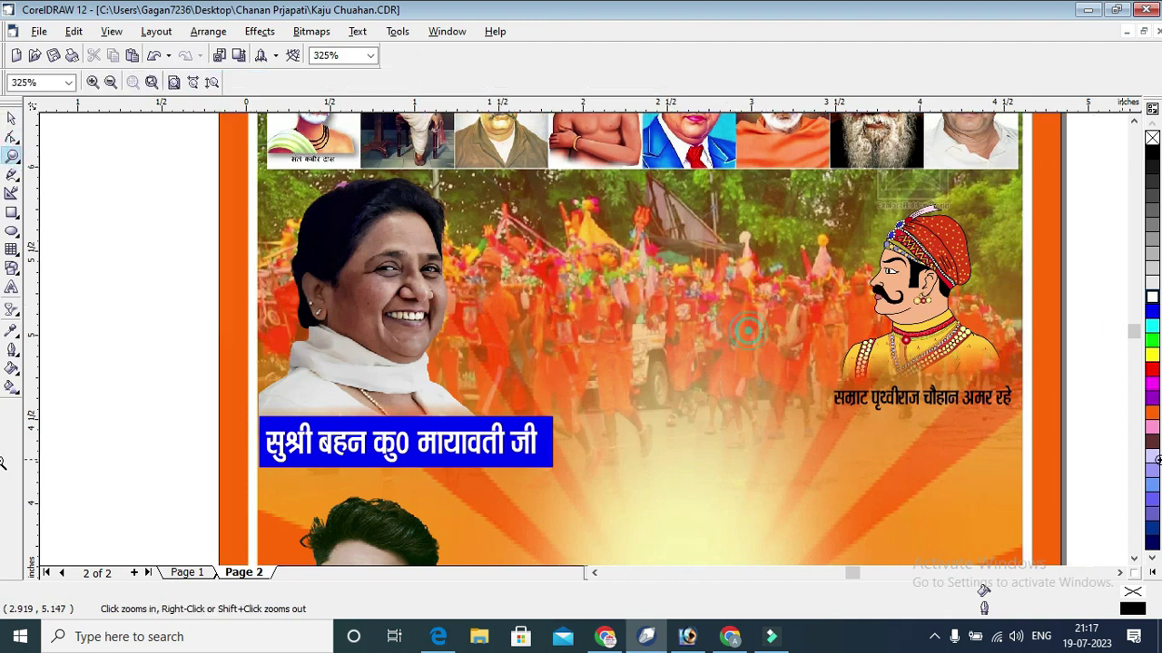
pyautogui.click(975, 392)
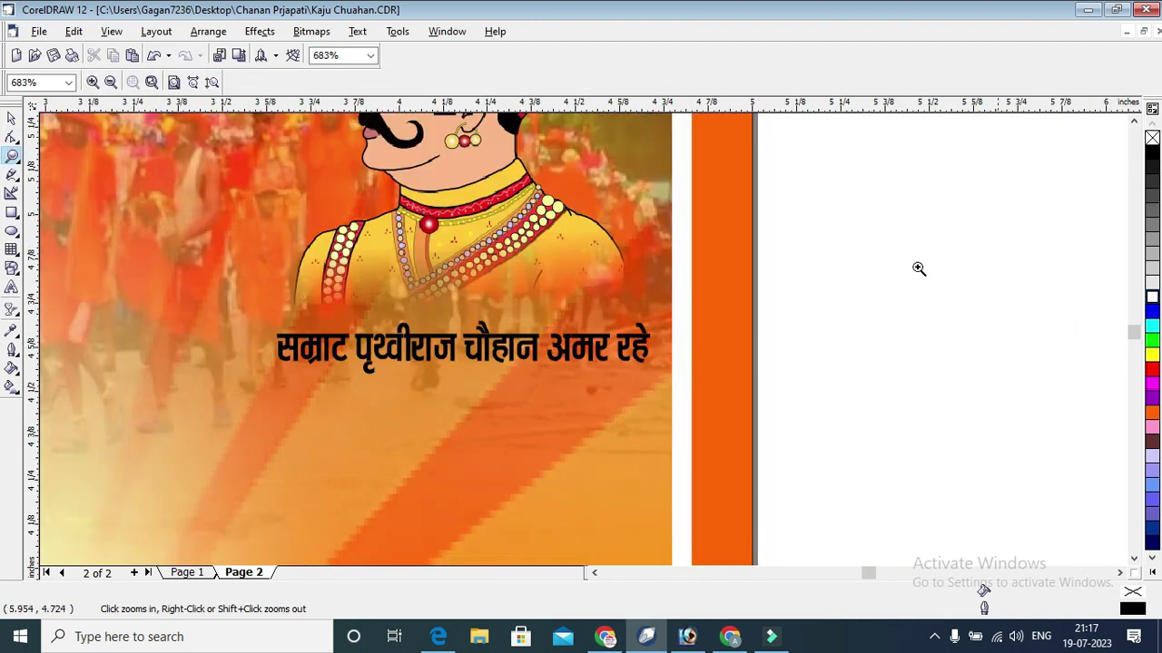
pyautogui.click(11, 212)
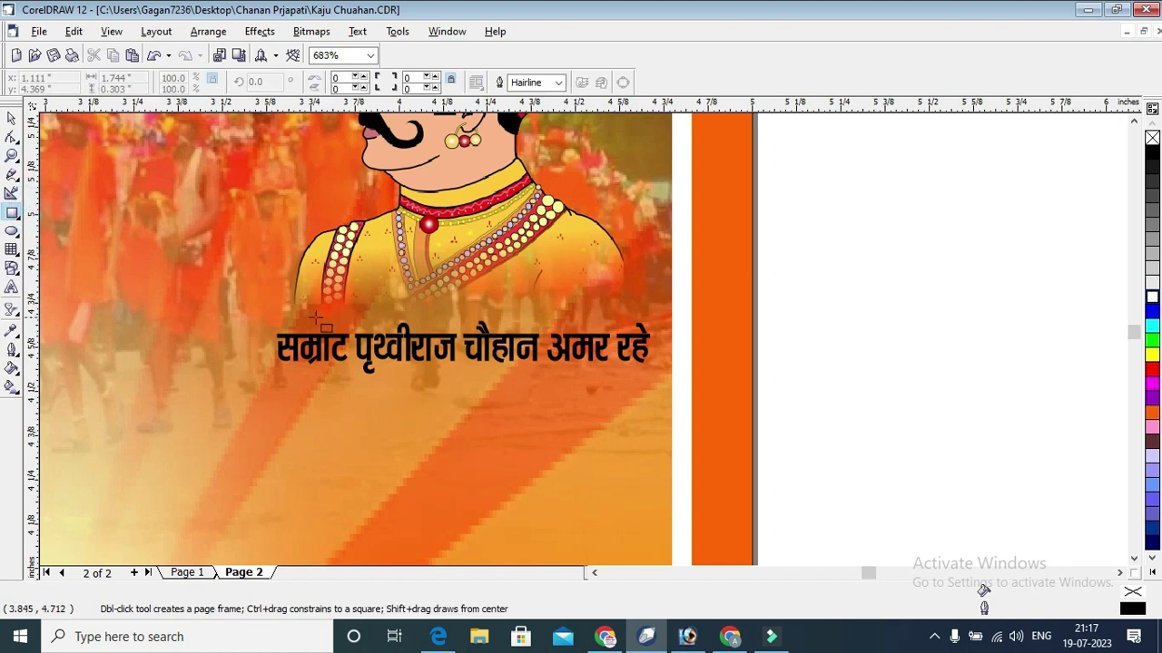
pyautogui.moveTo(245, 306); pyautogui.dragTo(667, 353)
pyautogui.press('space')
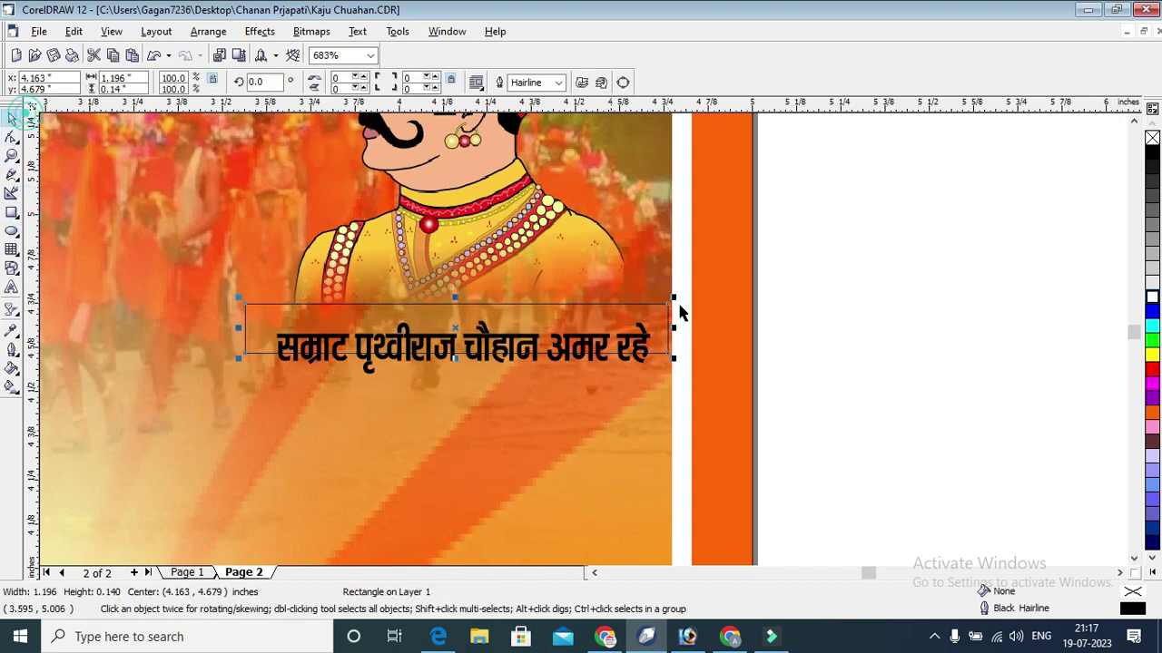
pyautogui.press('Escape')
pyautogui.click(625, 359)
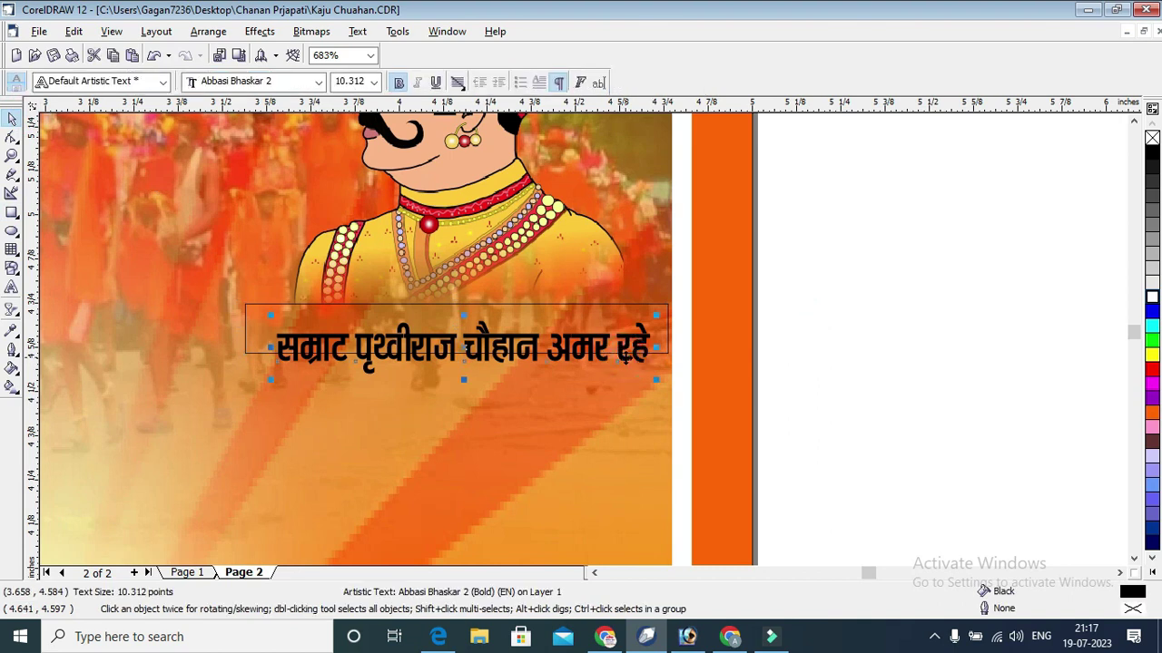
pyautogui.click(263, 308)
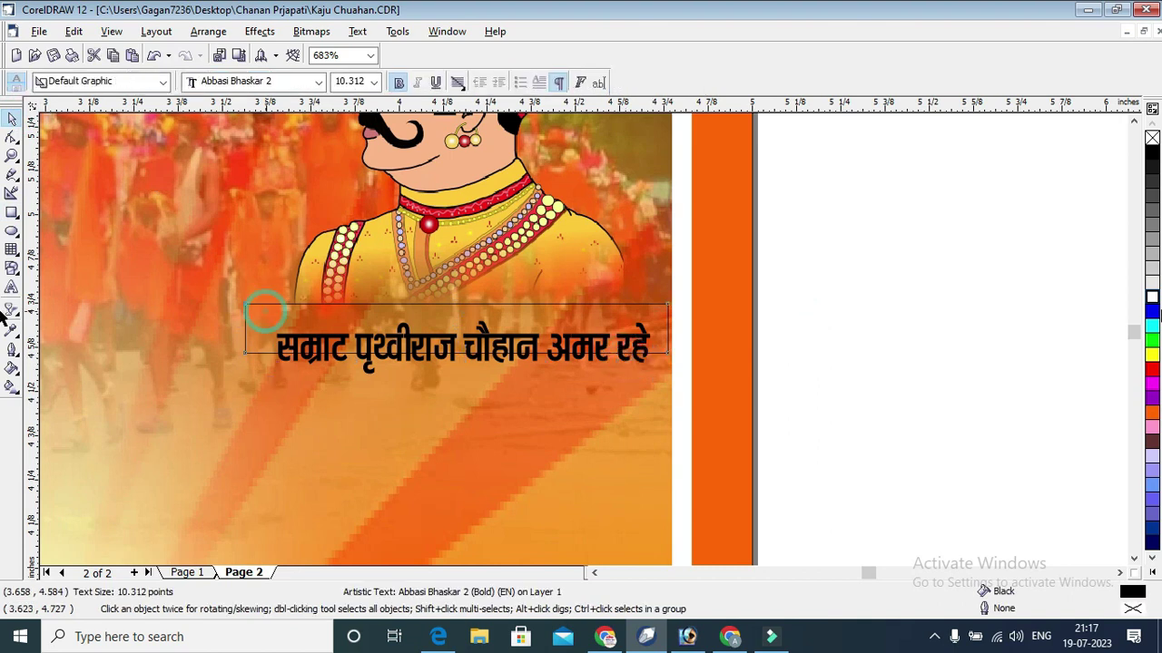
# Step: Fill the rectangle behind the king's caption with green C:60 M:0 Y:60 K:40 and remove its outline
pyautogui.click(1155, 345)
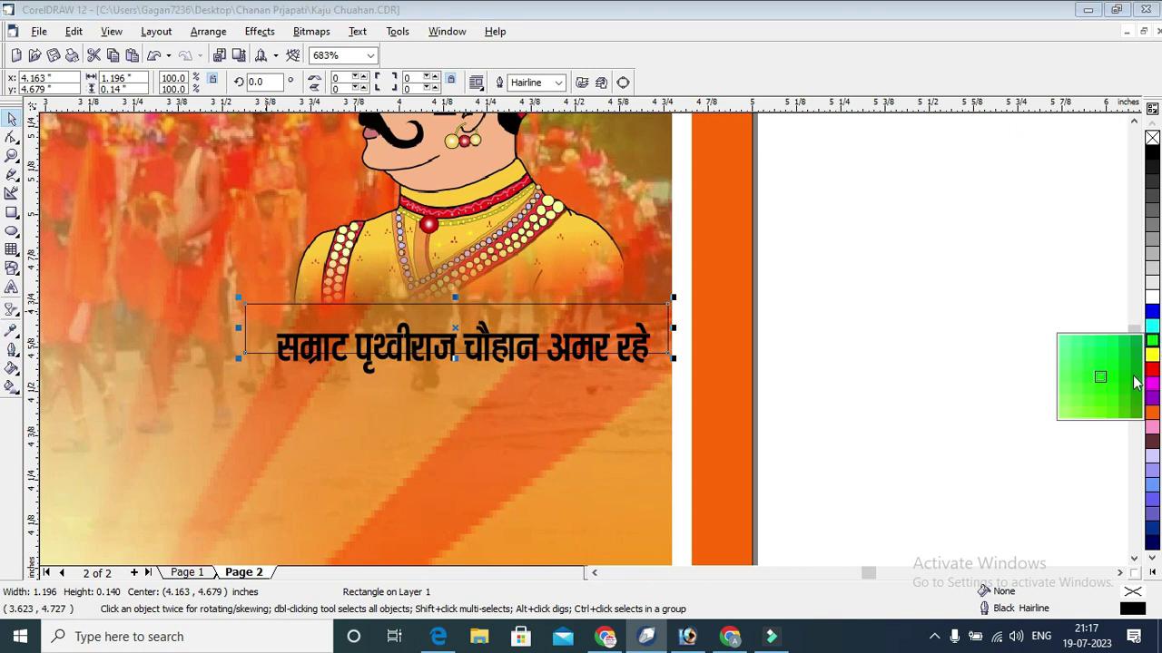
pyautogui.click(1136, 381)
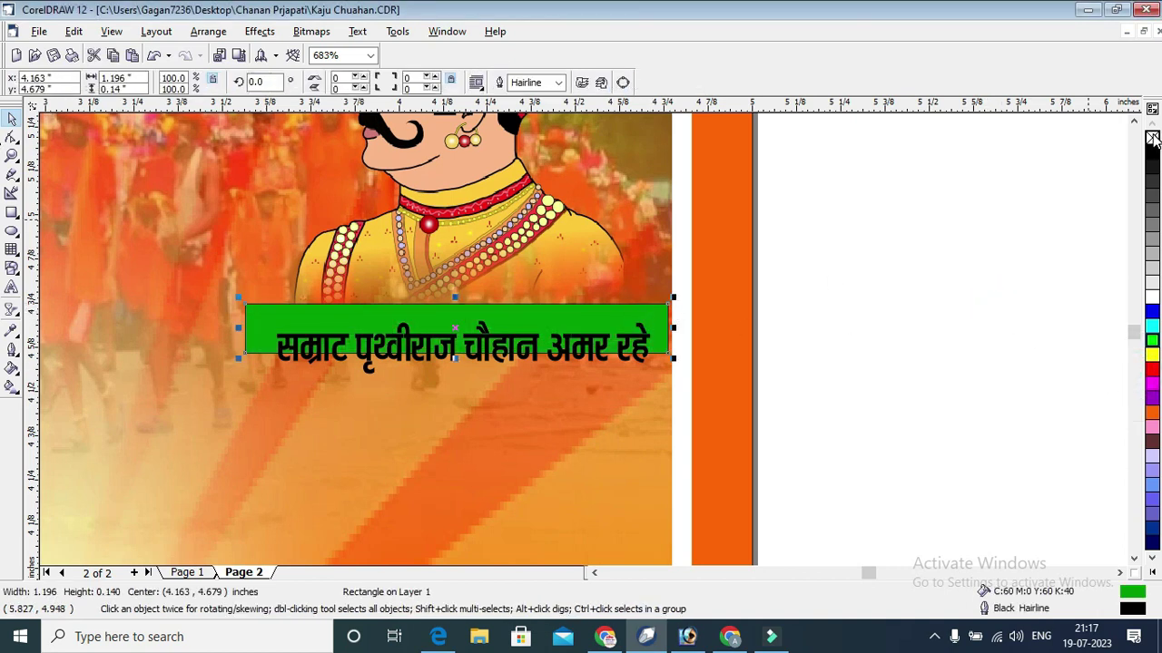
pyautogui.click(970, 250)
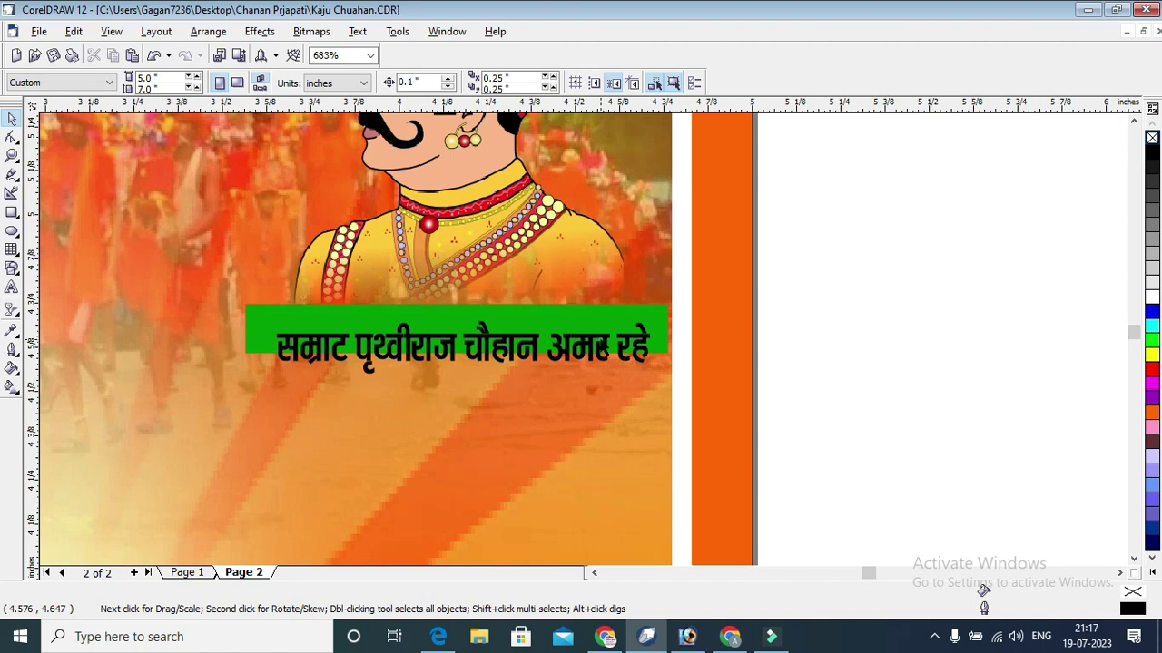
# Step: Move the king's caption up onto the green rectangle and extend the rectangle's height downward to about 0.164 inches
pyautogui.press('Tab')
pyautogui.press('Up')
pyautogui.press('Up')
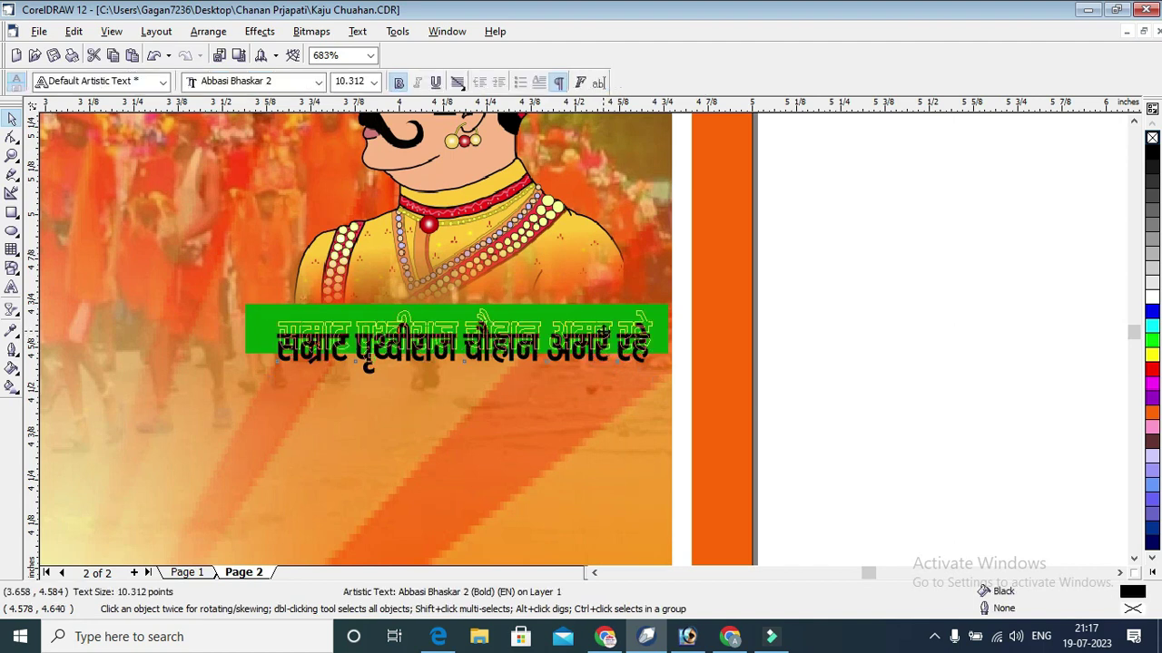
pyautogui.press('Up')
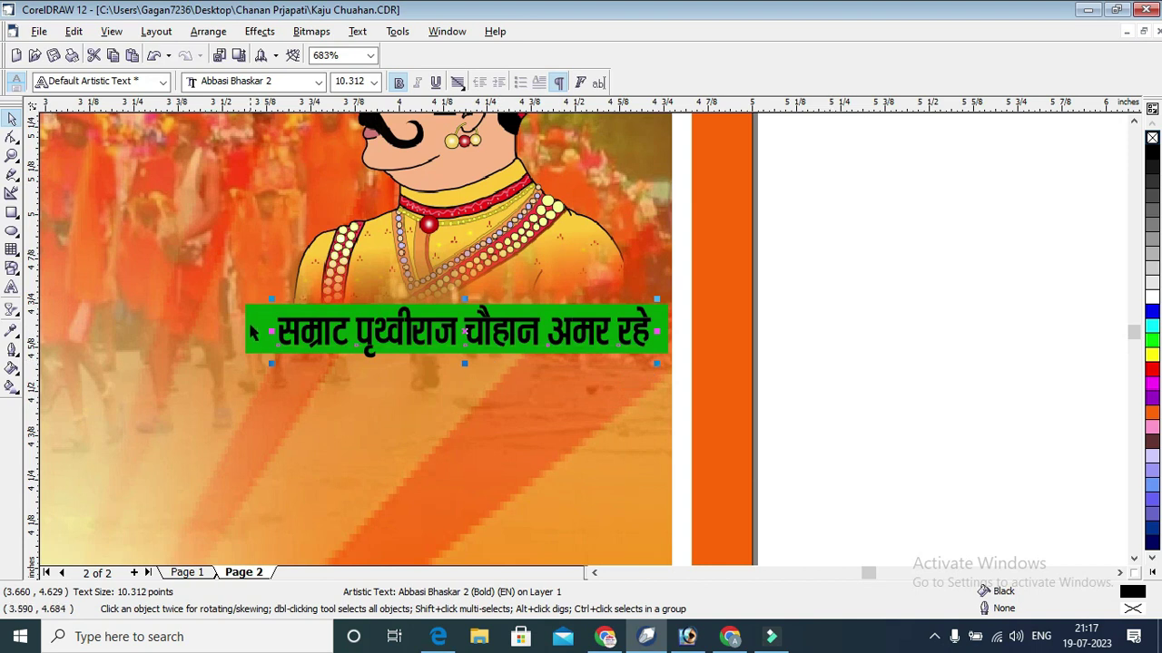
pyautogui.click(408, 359)
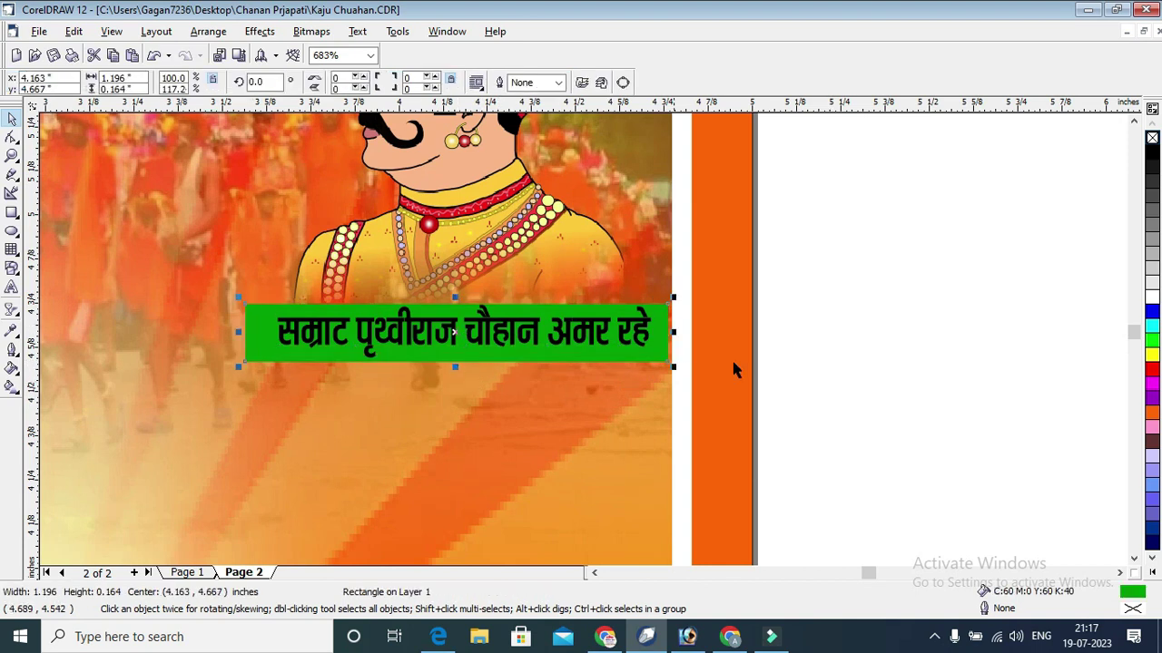
pyautogui.click(886, 307)
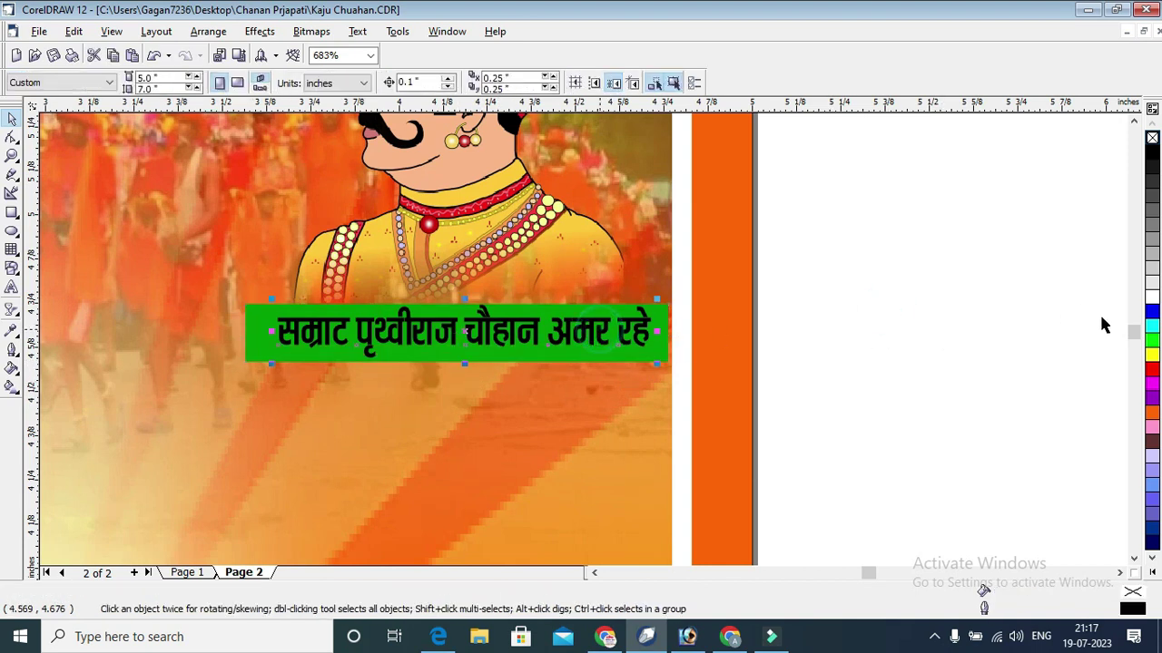
# Step: Color the king's caption text yellow
pyautogui.press('Tab')
pyautogui.click(1151, 355)
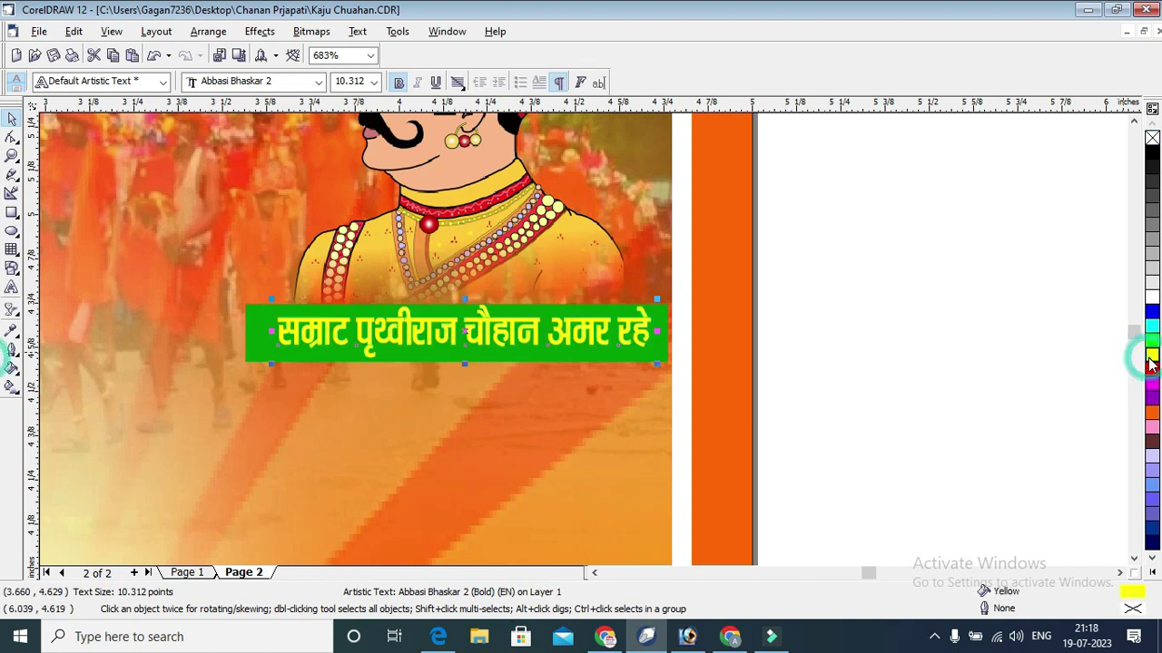
pyautogui.click(854, 292)
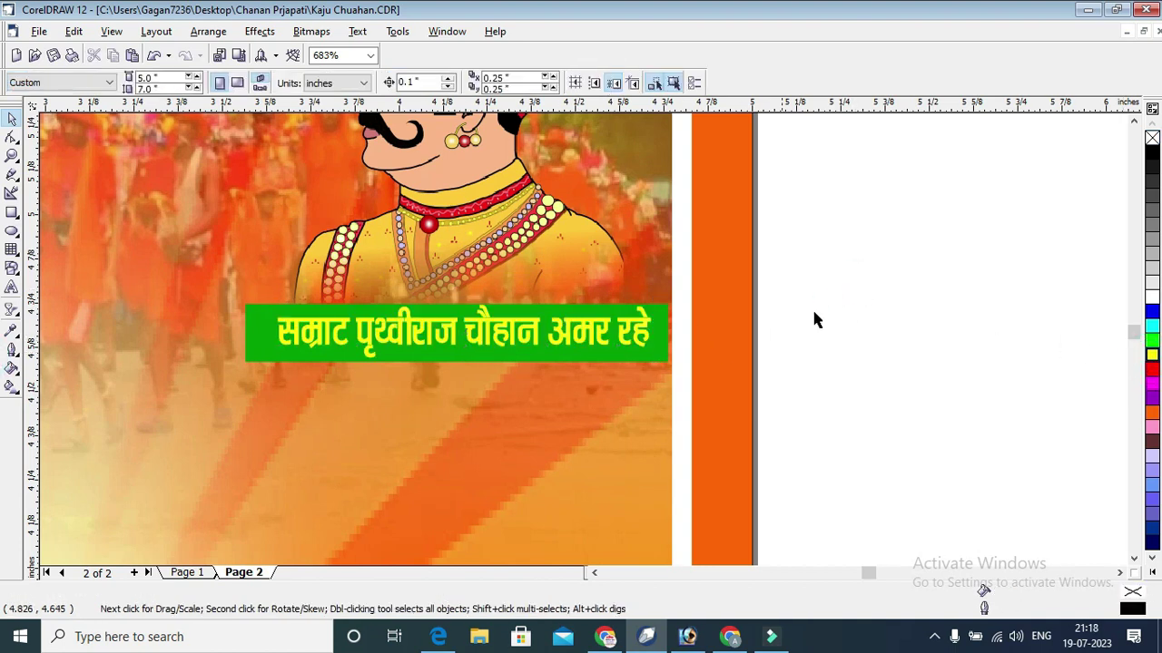
# Step: Move the श्रावण माह heading clear of the red badge and place the Shiva illustration on the poster below the green caption
pyautogui.press('F4')
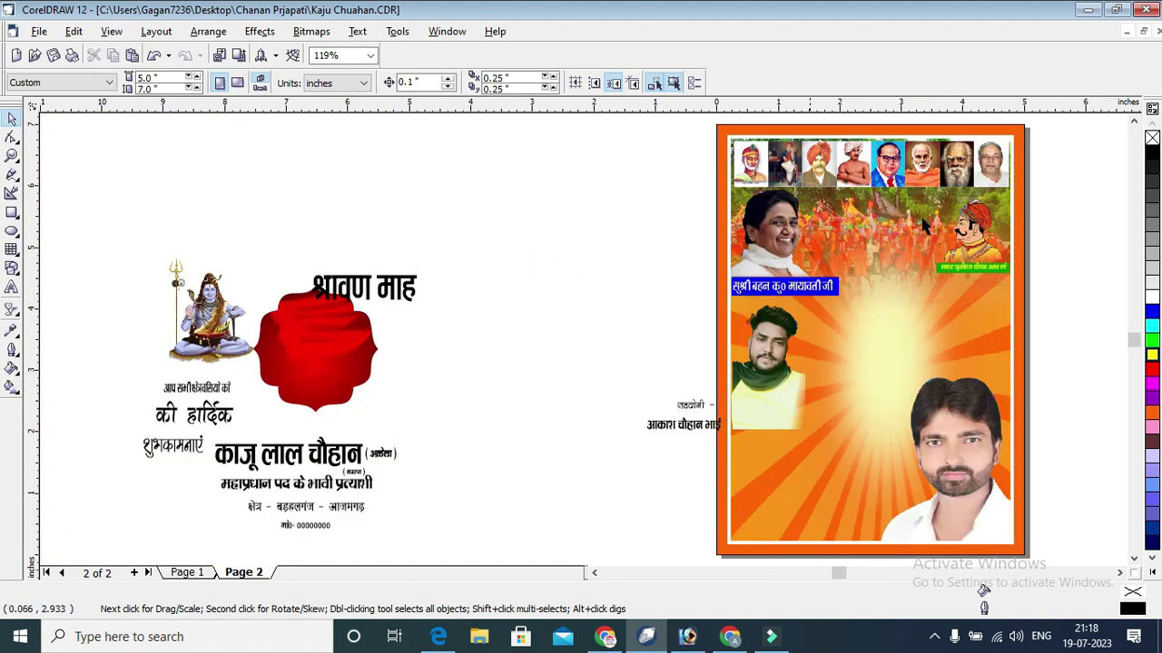
pyautogui.moveTo(412, 289); pyautogui.dragTo(637, 311)
pyautogui.click(178, 292)
pyautogui.moveTo(211, 310); pyautogui.dragTo(967, 322)
pyautogui.click(904, 253)
pyautogui.click(1050, 277)
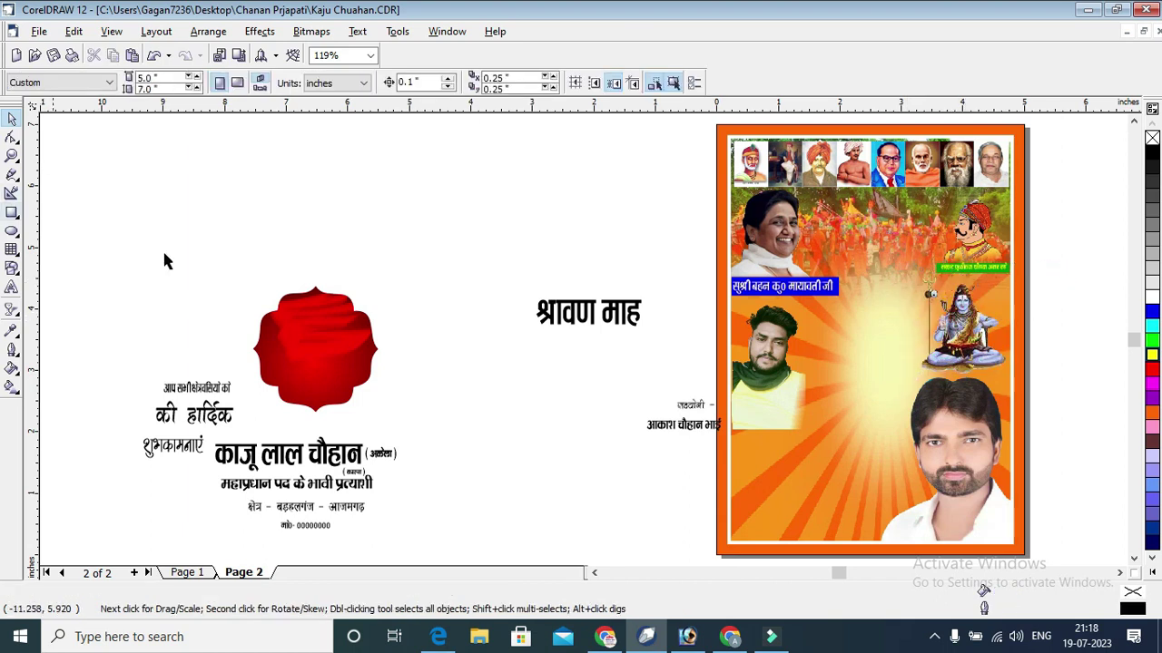
# Step: Place the red badge at the poster's center beside Shiva and shrink it to about 1.82 × 1.835 inches
pyautogui.click(342, 342)
pyautogui.moveTo(312, 343); pyautogui.dragTo(862, 359)
pyautogui.click(12, 155)
pyautogui.moveTo(666, 228); pyautogui.dragTo(1009, 432)
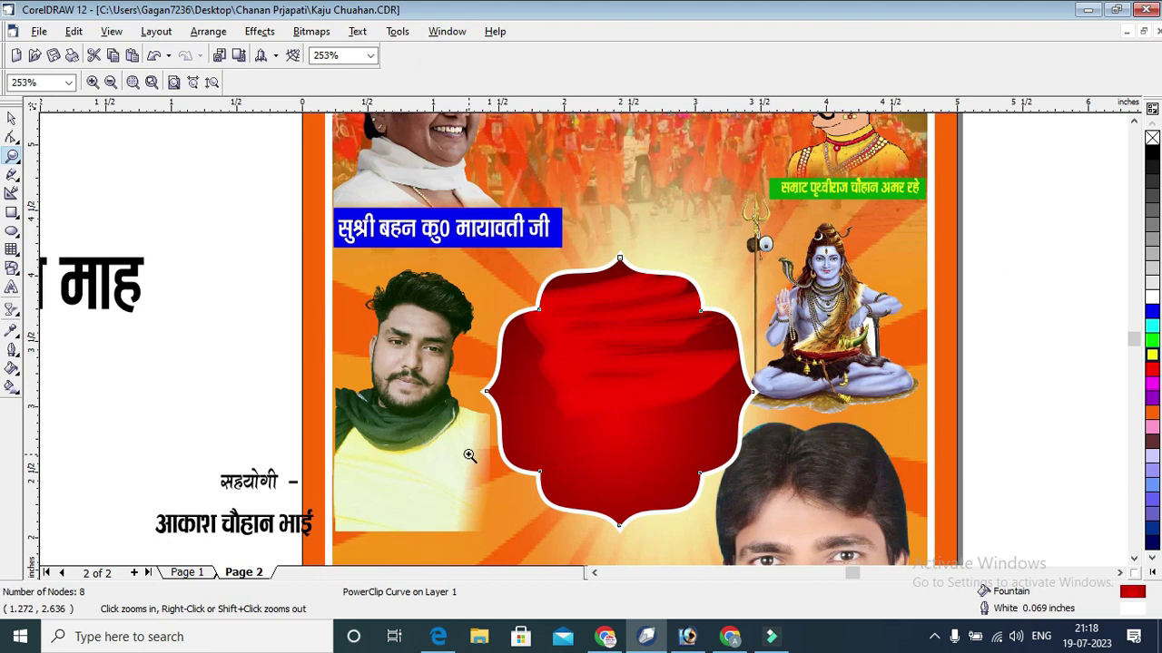
pyautogui.click(12, 119)
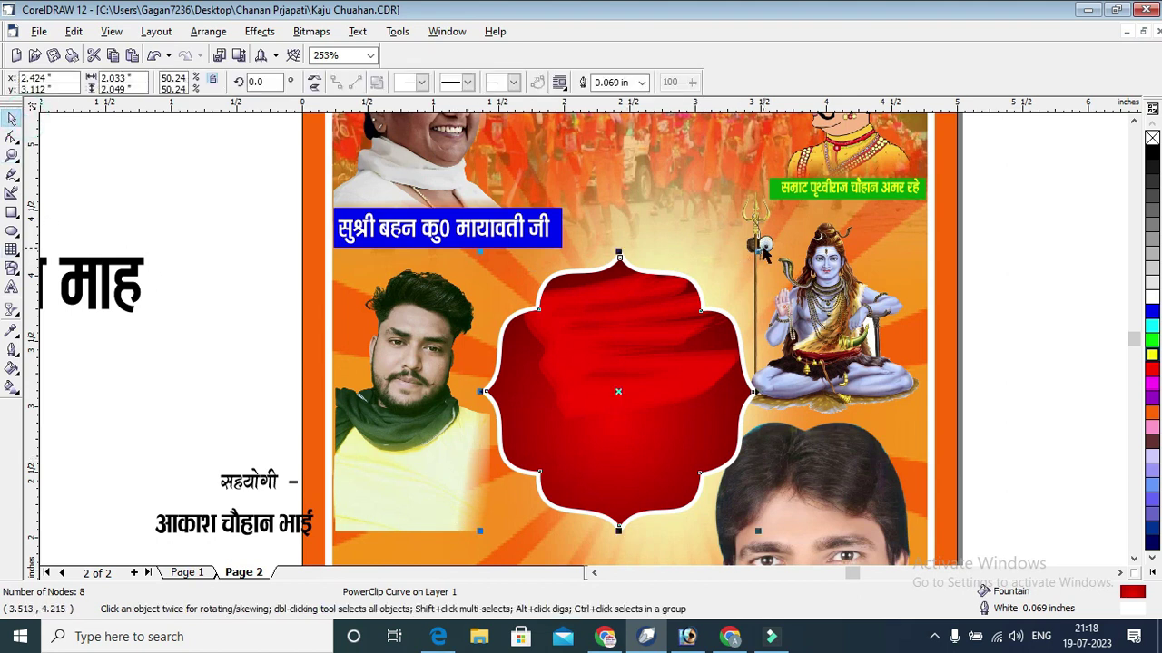
pyautogui.moveTo(757, 250); pyautogui.dragTo(727, 283)
pyautogui.moveTo(678, 386); pyautogui.dragTo(687, 357)
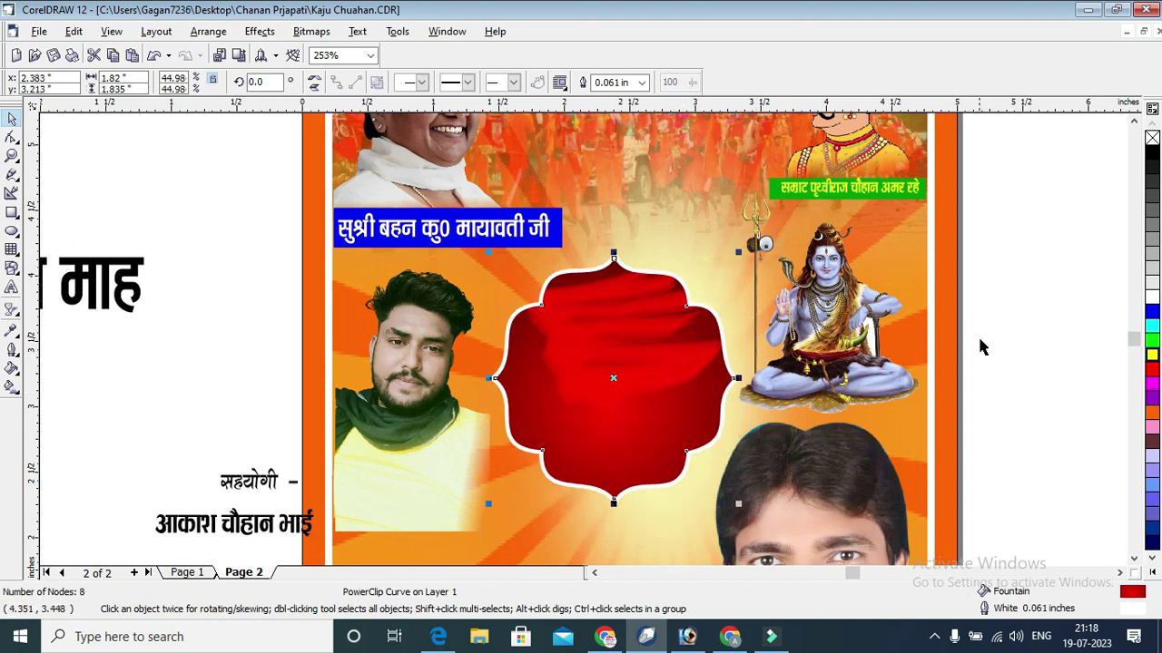
pyautogui.click(987, 292)
# Step: Place श्रावण माह and शुभकामनाएं on the red badge and move the other two greeting lines beside the poster
pyautogui.press('F4')
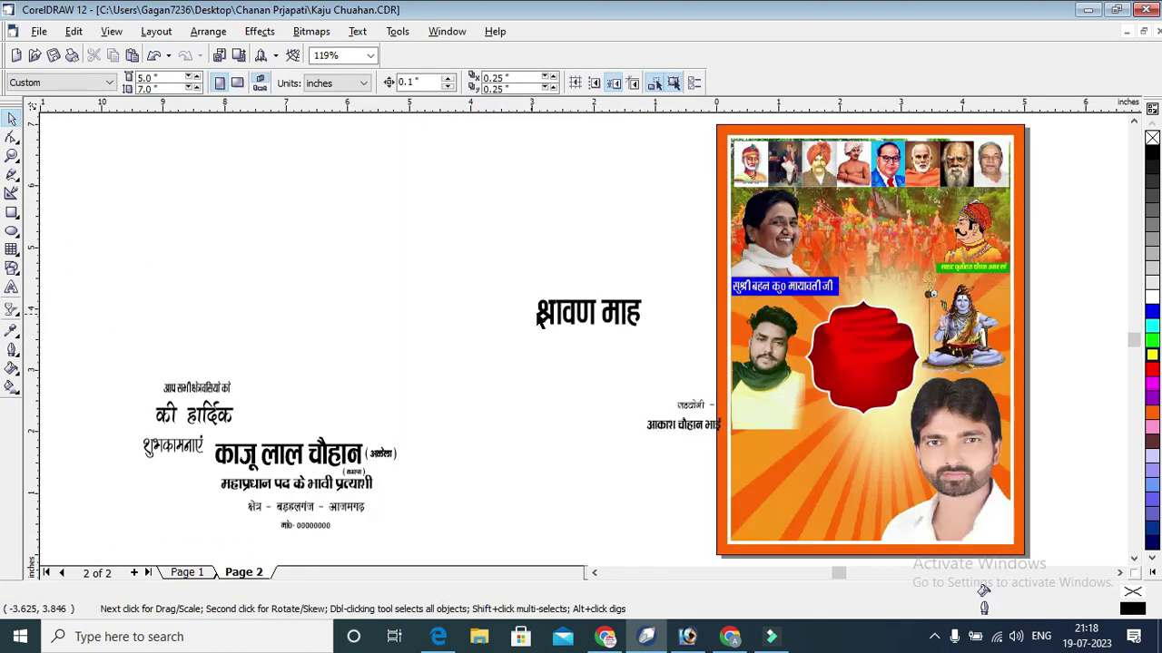
pyautogui.click(558, 307)
pyautogui.moveTo(589, 312); pyautogui.dragTo(862, 359)
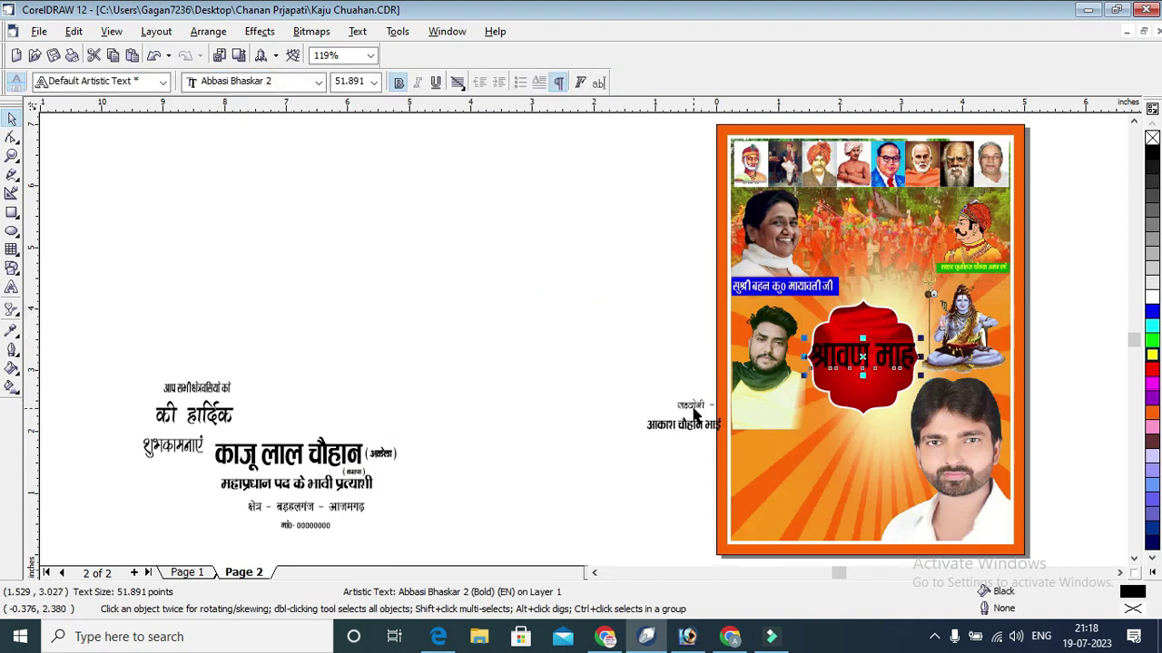
pyautogui.moveTo(104, 355); pyautogui.dragTo(238, 426)
pyautogui.moveTo(109, 336); pyautogui.dragTo(252, 467)
pyautogui.moveTo(211, 414); pyautogui.dragTo(687, 365)
pyautogui.moveTo(173, 446); pyautogui.dragTo(867, 389)
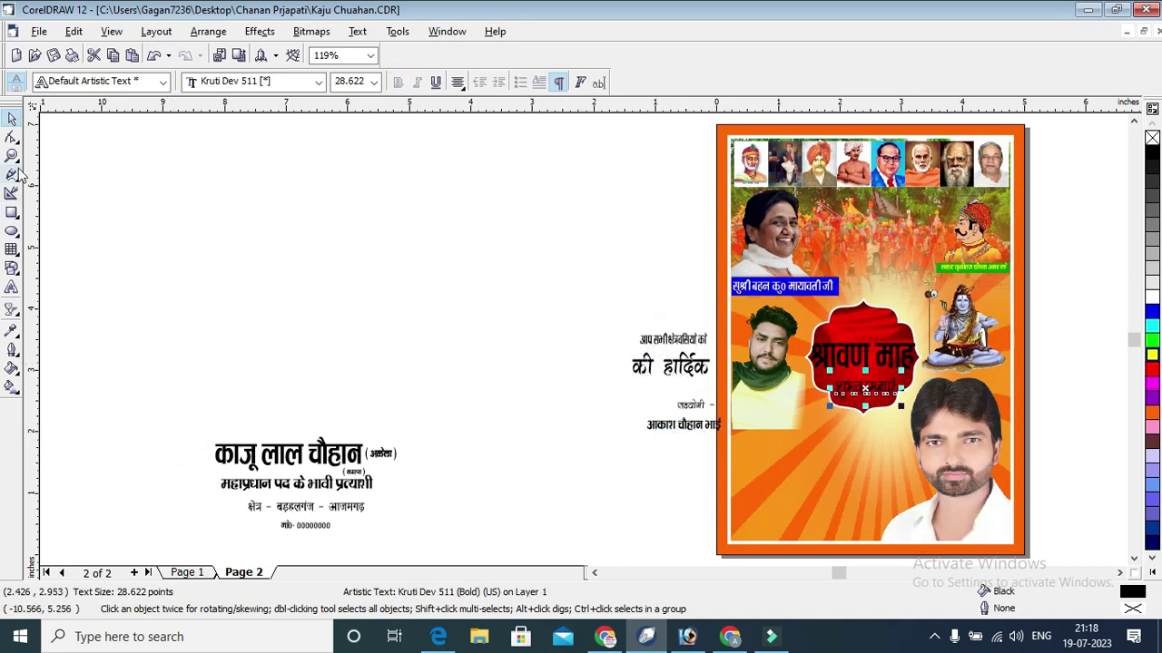
# Step: Place the आप सभी क्षेत्रवसियो को line at the badge's top, reduce it to about 16.205 points and color it white
pyautogui.click(12, 155)
pyautogui.moveTo(614, 308); pyautogui.dragTo(980, 418)
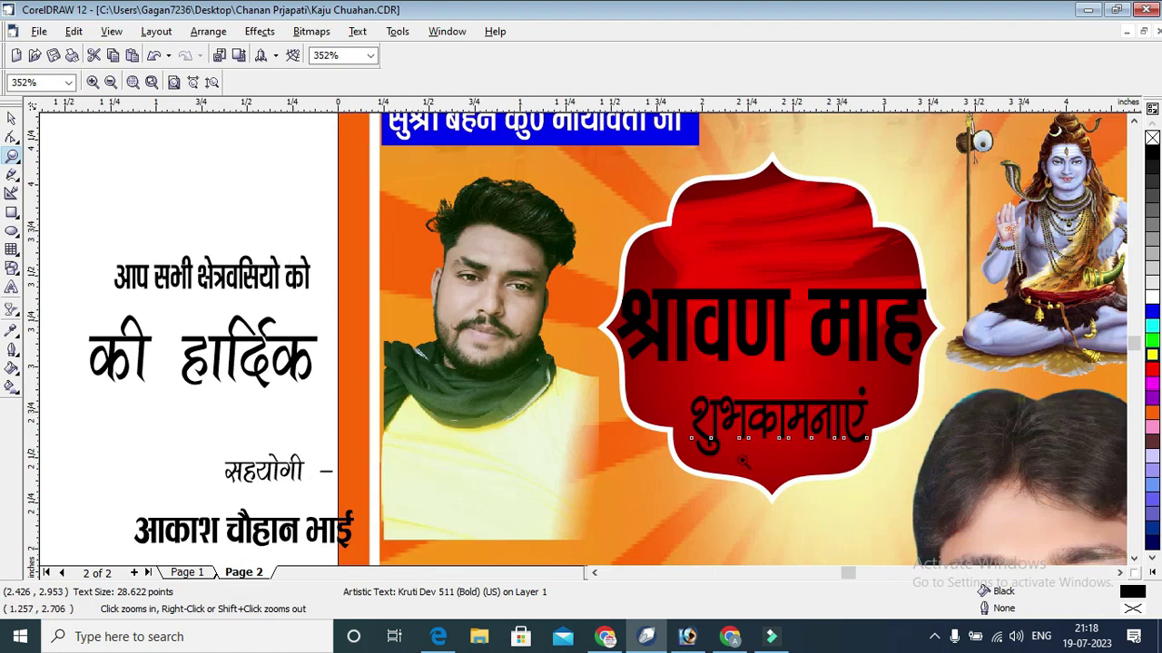
pyautogui.click(11, 118)
pyautogui.click(272, 280)
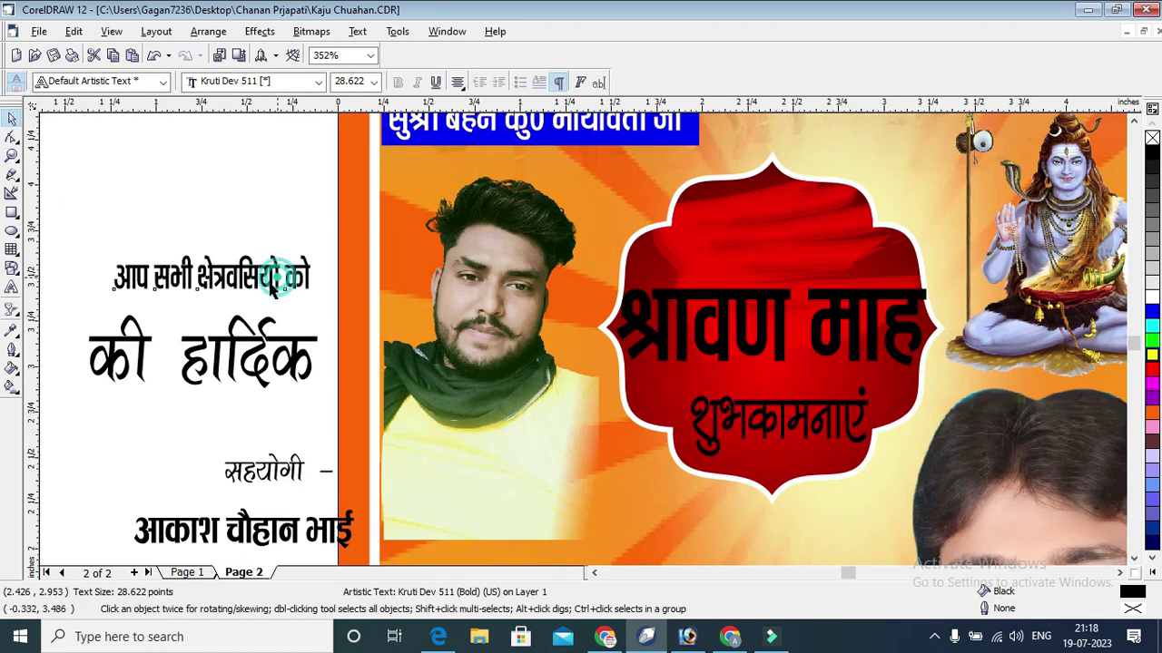
pyautogui.moveTo(210, 270); pyautogui.dragTo(756, 212)
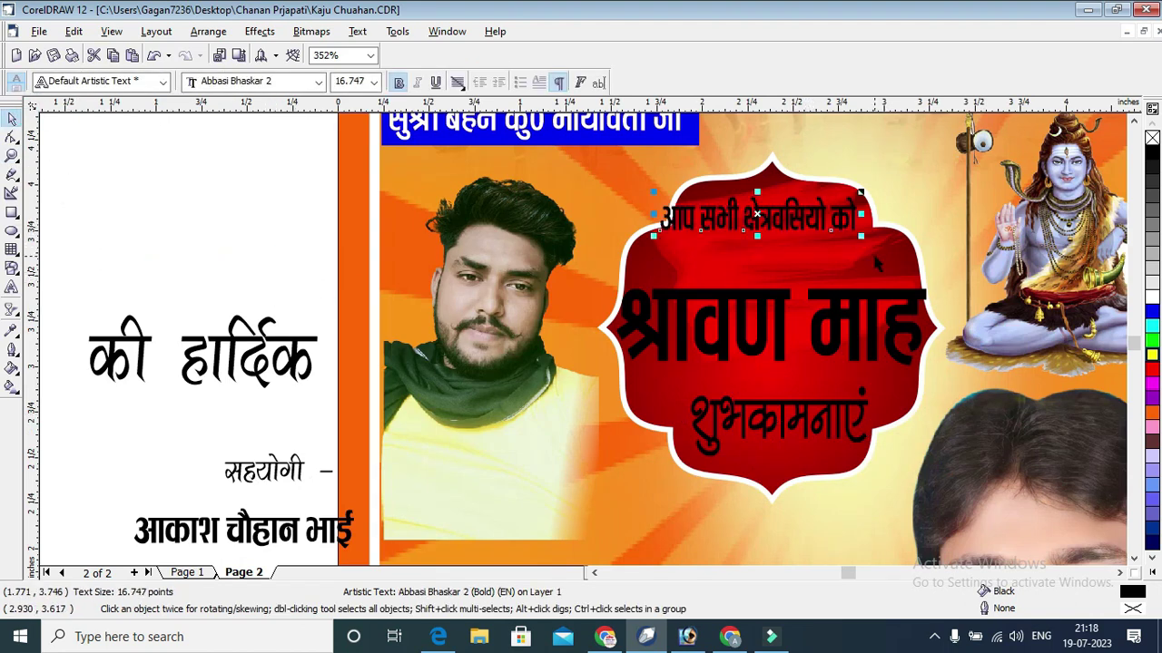
pyautogui.moveTo(861, 238)
pyautogui.mouseDown()
pyautogui.moveTo(752, 208)
pyautogui.moveTo(858, 252)
pyautogui.moveTo(865, 240)
pyautogui.mouseUp()
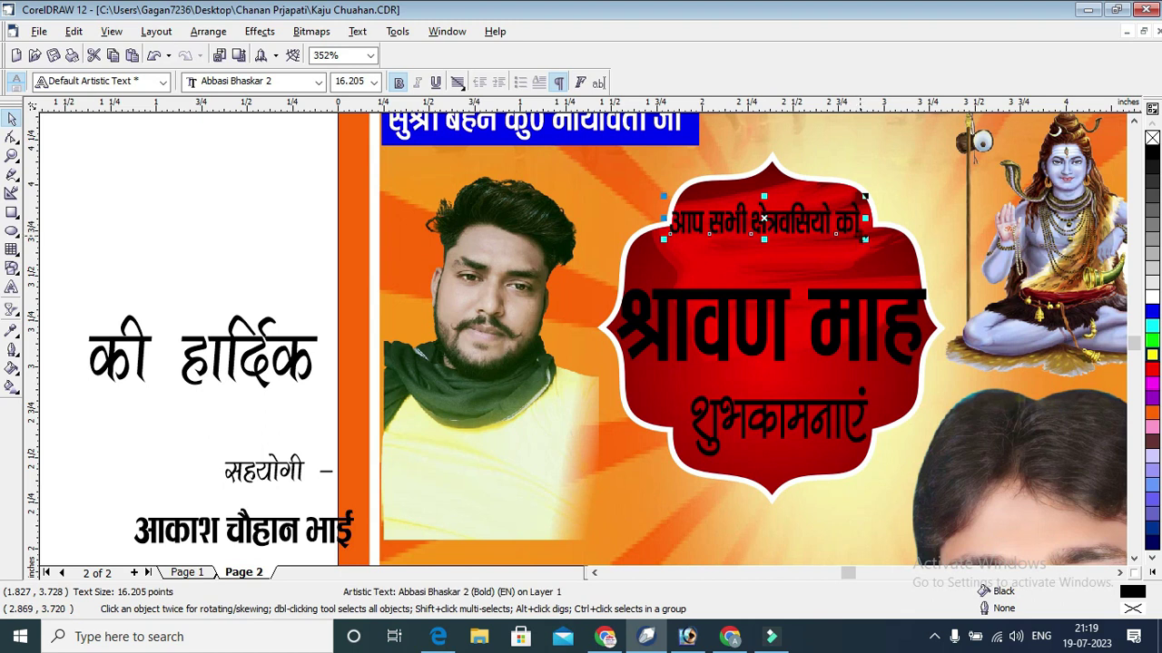
pyautogui.click(1153, 299)
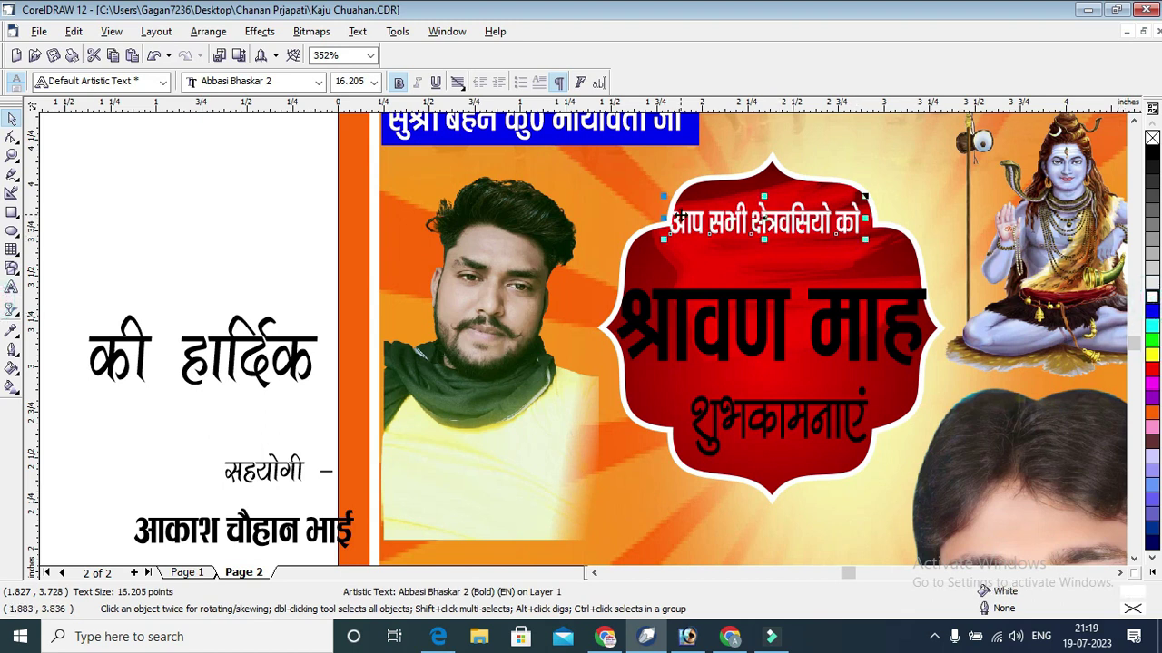
pyautogui.moveTo(669, 227); pyautogui.dragTo(679, 227)
# Step: Reduce the श्रावण माह heading to about 45.327 points and color it yellow
pyautogui.click(835, 306)
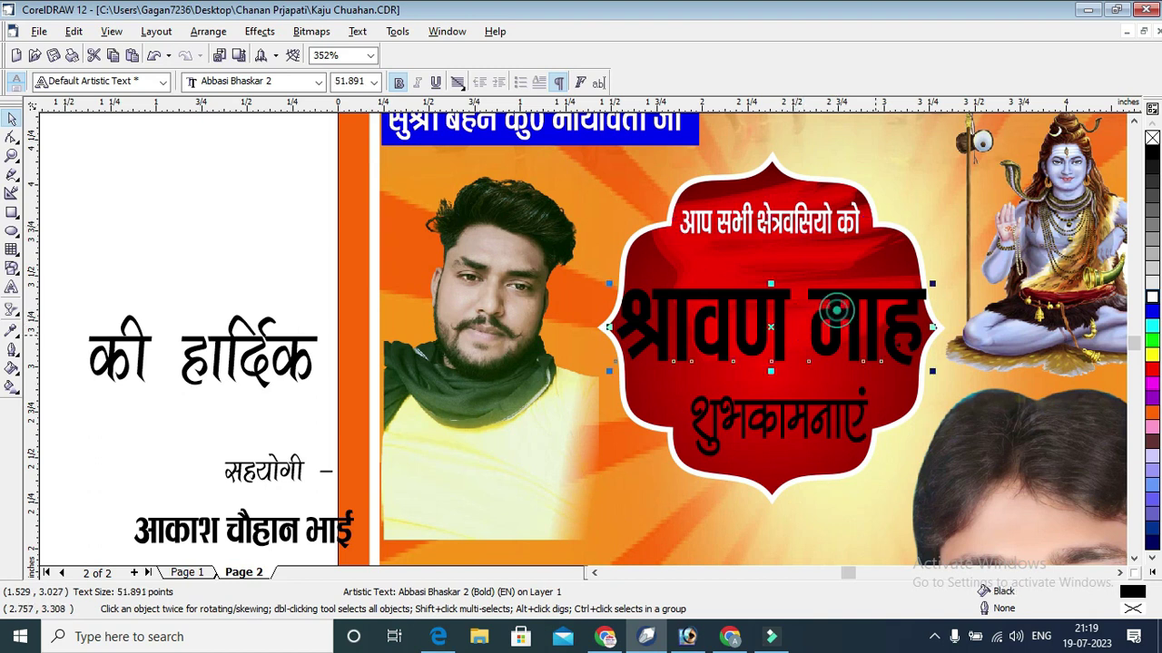
pyautogui.moveTo(928, 368); pyautogui.dragTo(902, 359)
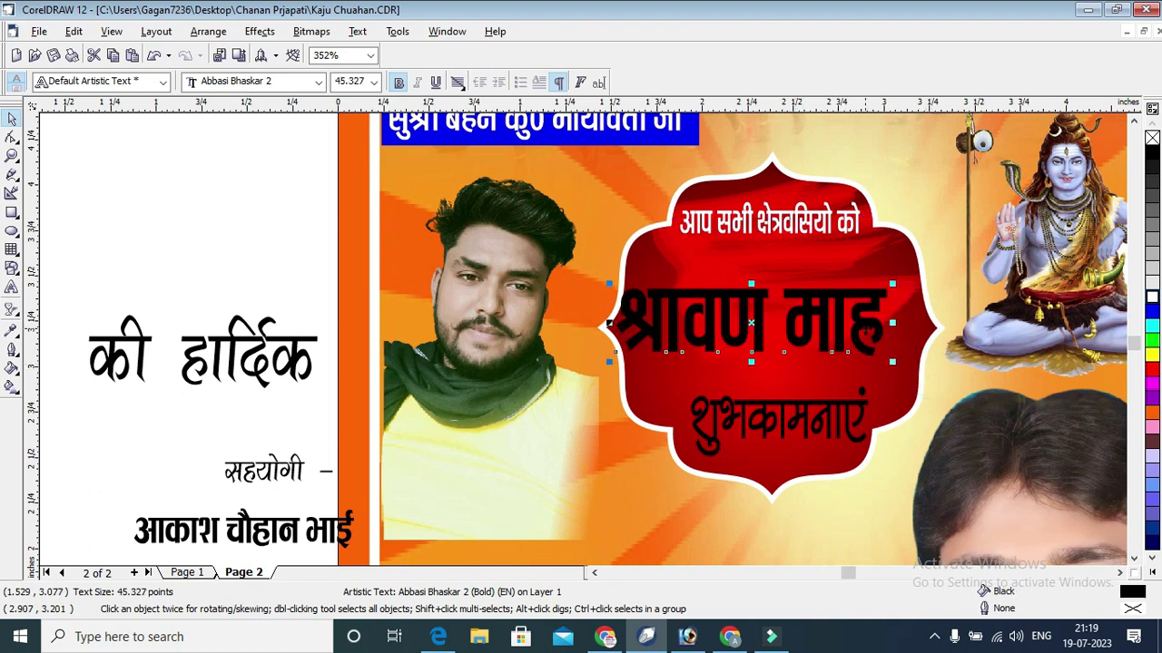
pyautogui.click(1152, 355)
# Step: Shift the white greeting line slightly down and the yellow heading slightly up so they sit closer together in the badge
pyautogui.click(815, 231)
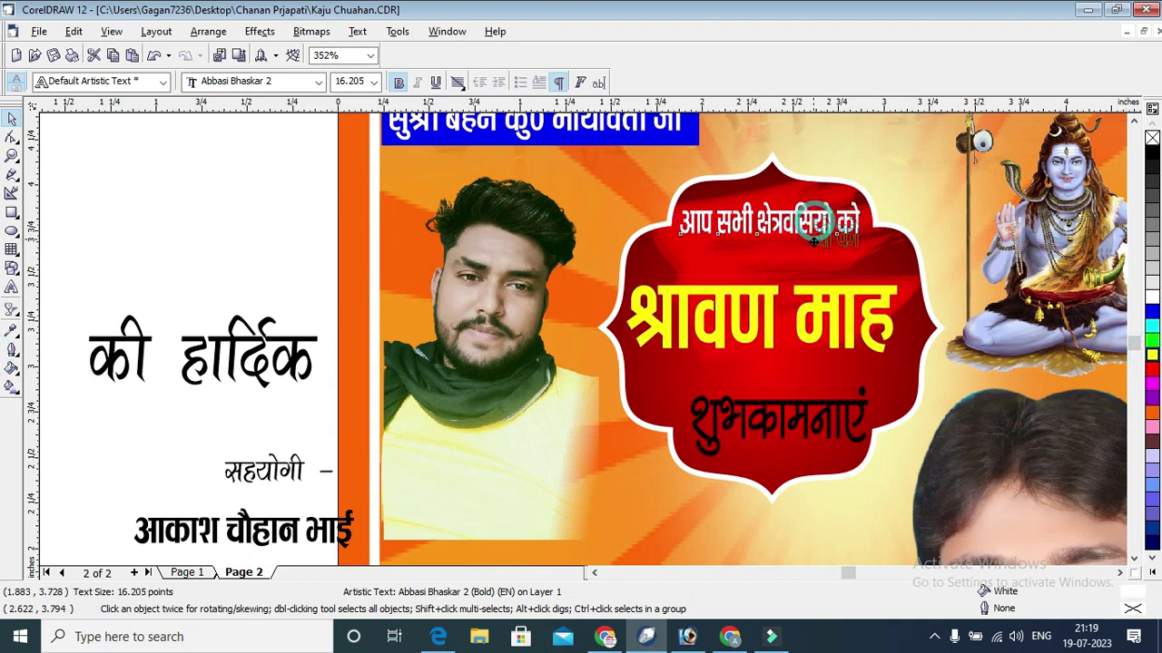
pyautogui.moveTo(812, 229); pyautogui.dragTo(844, 227)
pyautogui.click(842, 287)
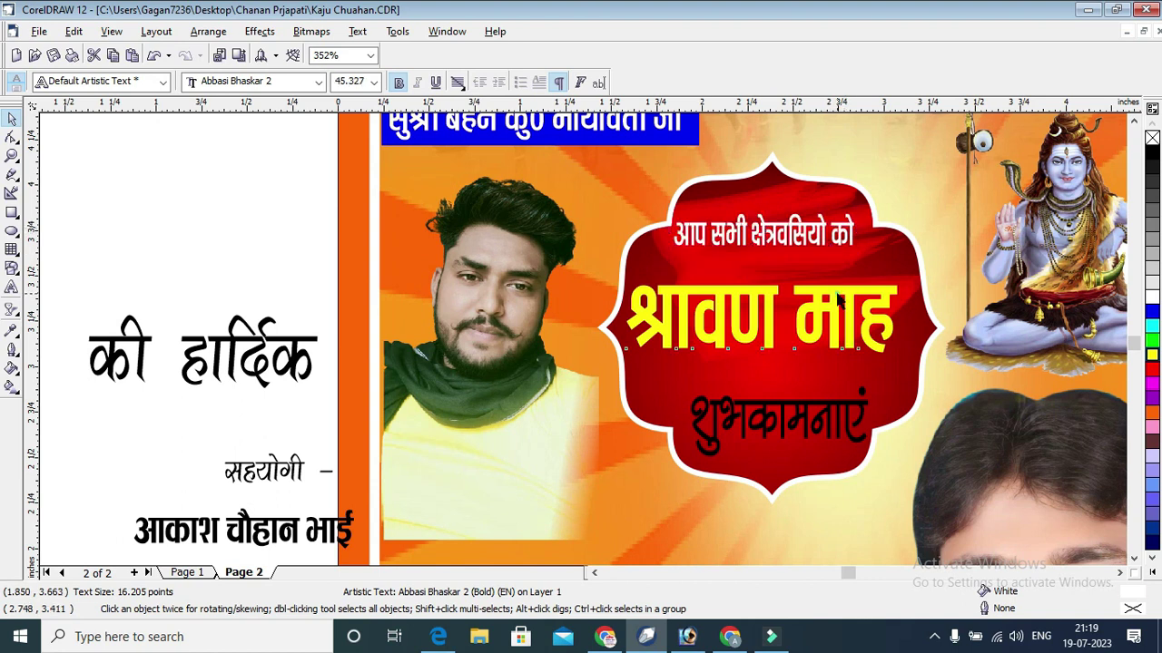
pyautogui.moveTo(842, 286); pyautogui.dragTo(845, 274)
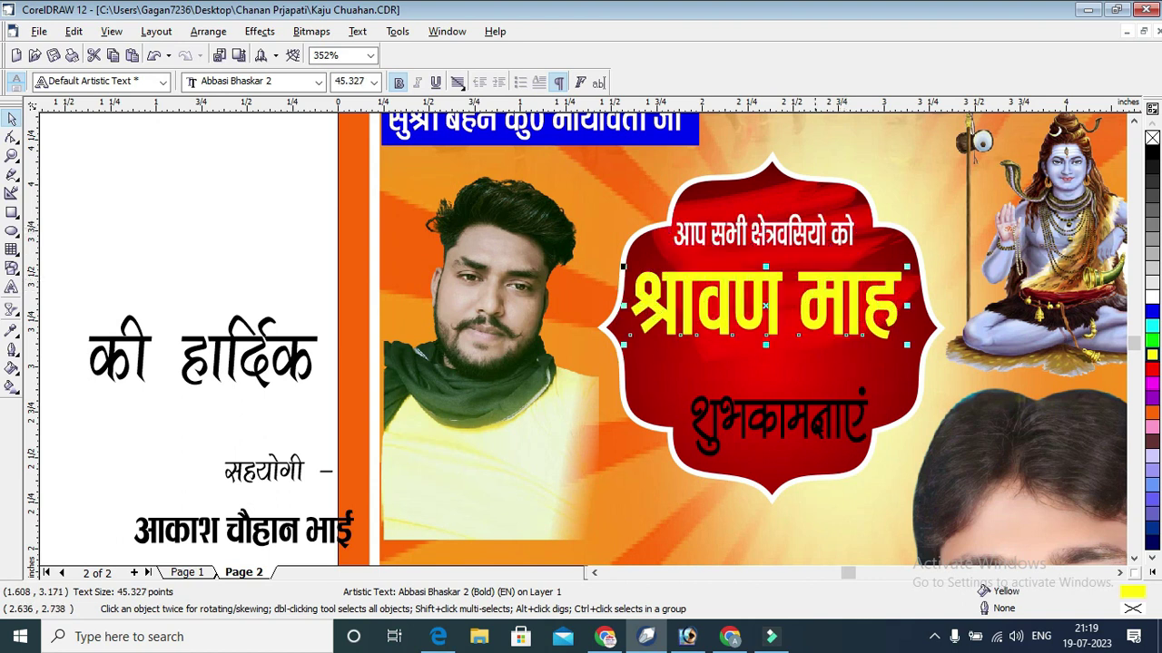
# Step: Place की हार्दिक below the heading on the badge at about 24.558 points and color it white
pyautogui.click(816, 409)
pyautogui.click(259, 354)
pyautogui.moveTo(259, 336); pyautogui.dragTo(797, 371)
pyautogui.click(1152, 298)
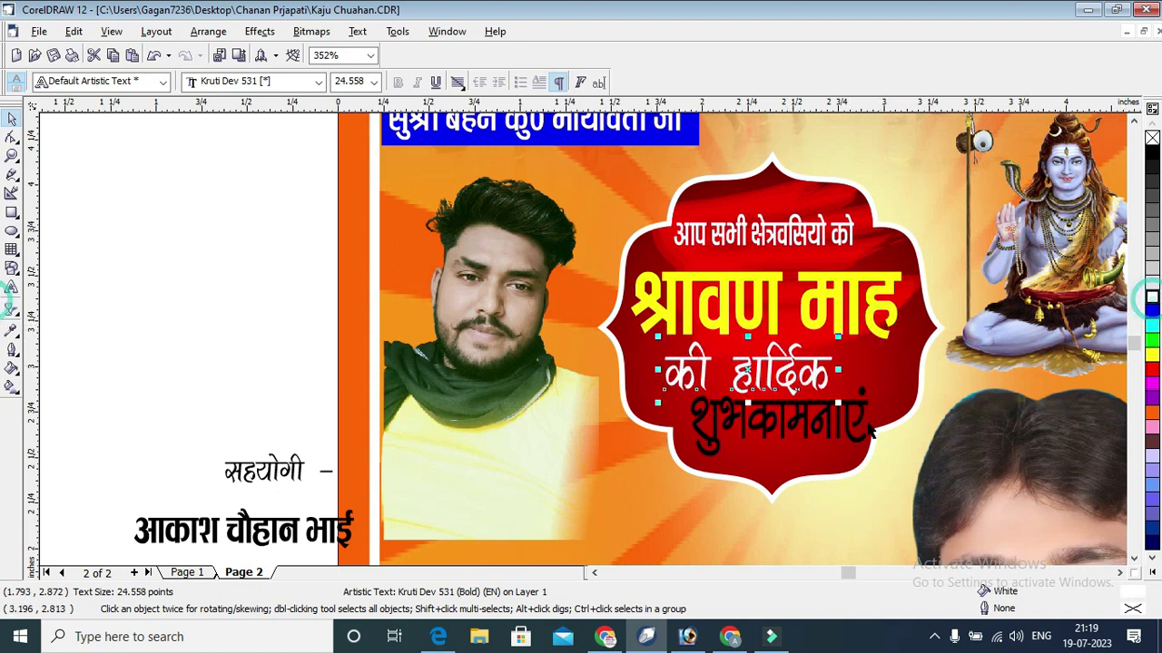
# Step: Nudge शुभकामनाएं below the की हार्दिक line, reduce it to about 27.471 points and color it yellow
pyautogui.click(799, 425)
pyautogui.moveTo(780, 423); pyautogui.dragTo(780, 426)
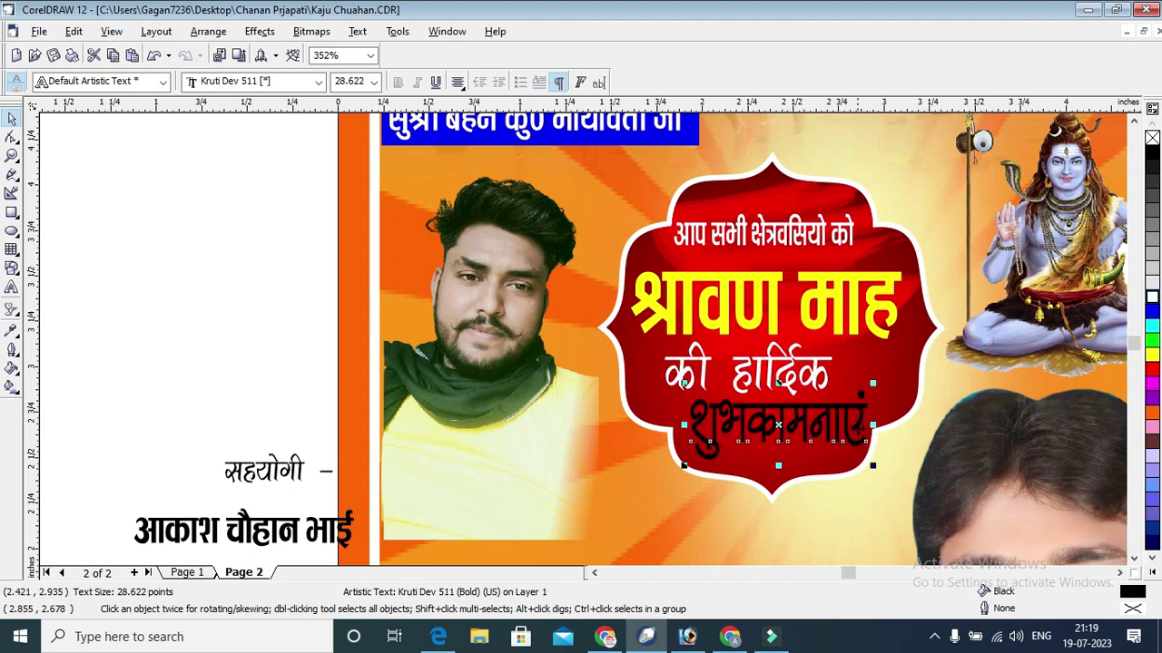
pyautogui.moveTo(876, 468); pyautogui.dragTo(866, 463)
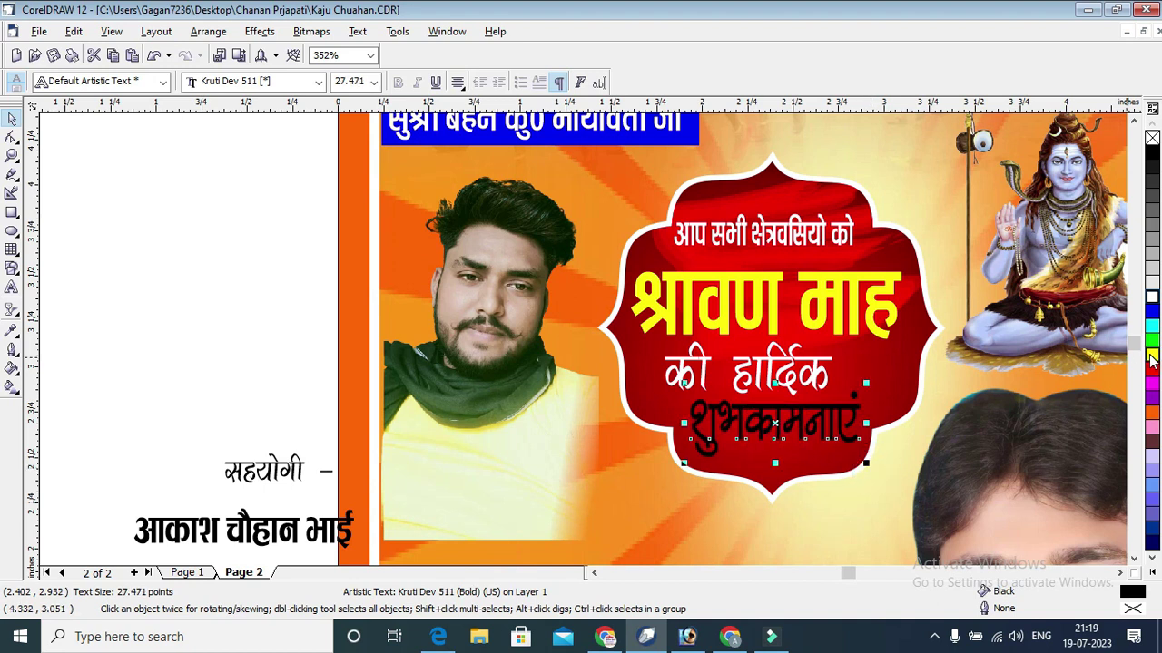
pyautogui.click(1151, 358)
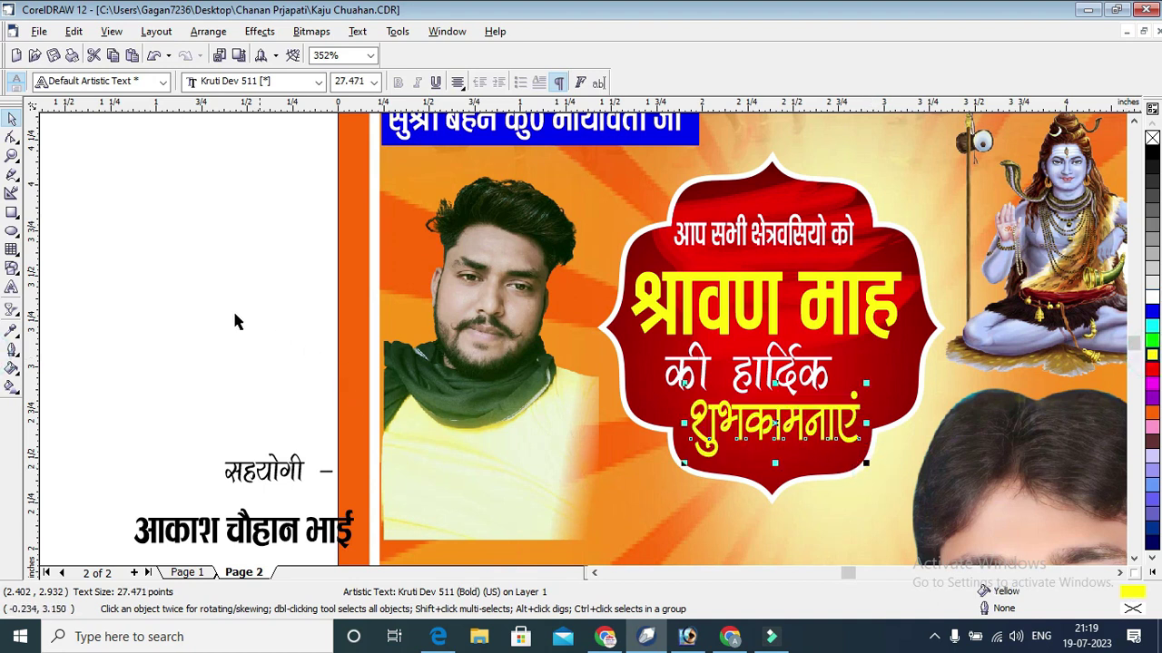
pyautogui.click(187, 272)
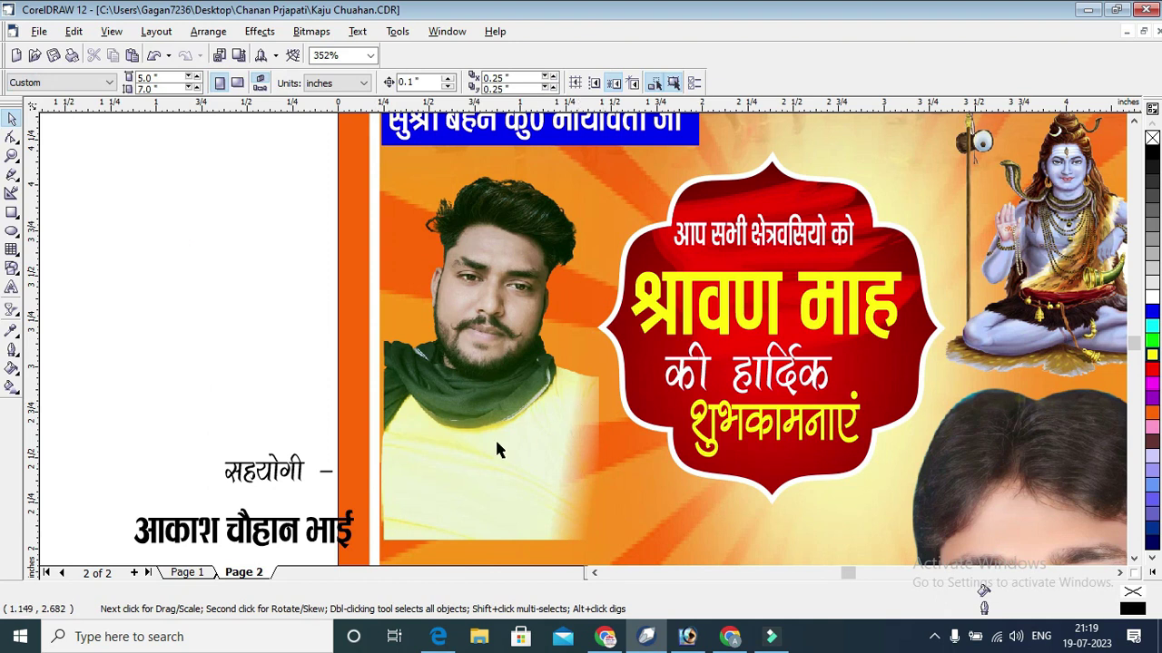
# Step: Draw a rectangle about 0.941 × 0.149 inches over the yellow shirt of the portrait beside the badge
pyautogui.press('F4')
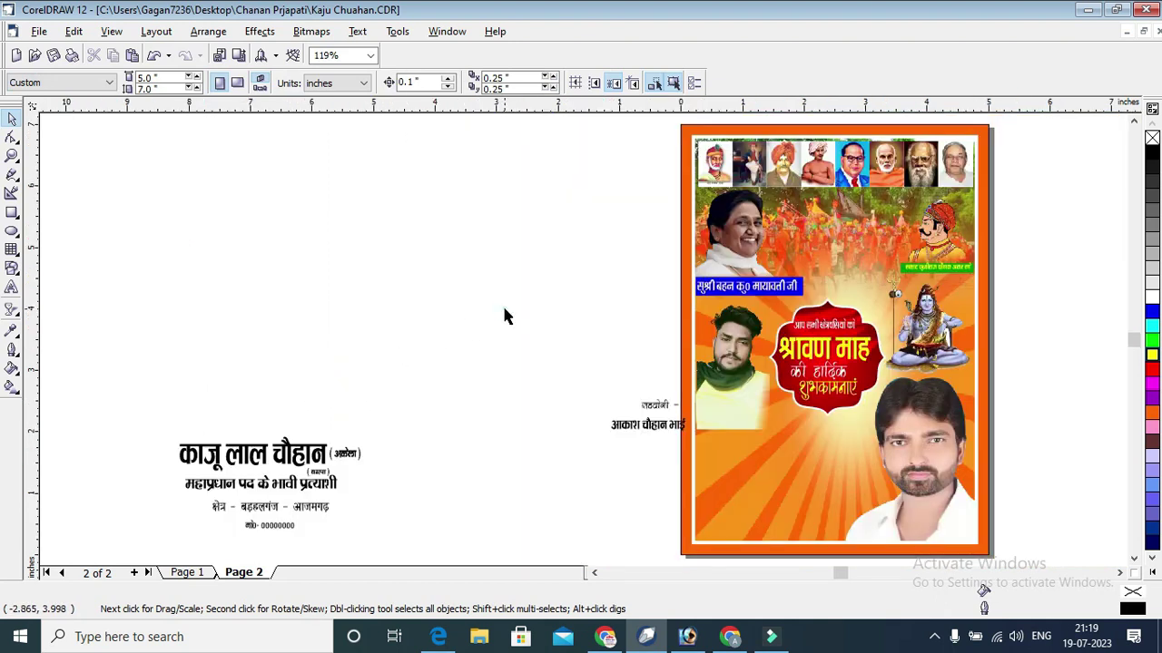
pyautogui.click(12, 155)
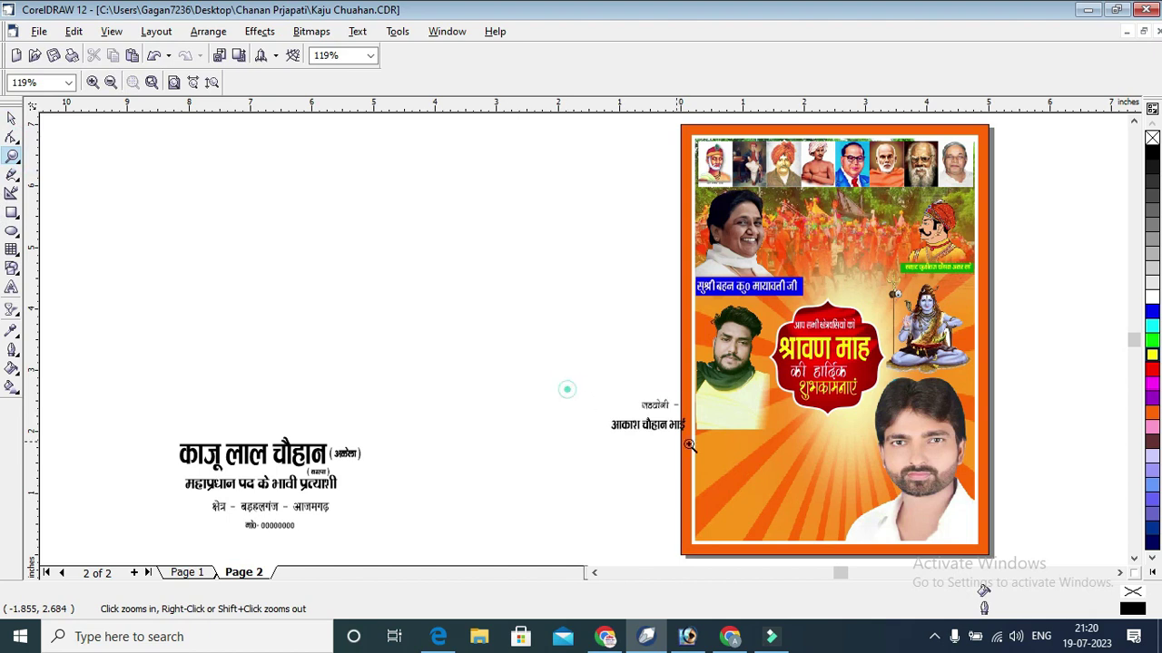
pyautogui.click(701, 427)
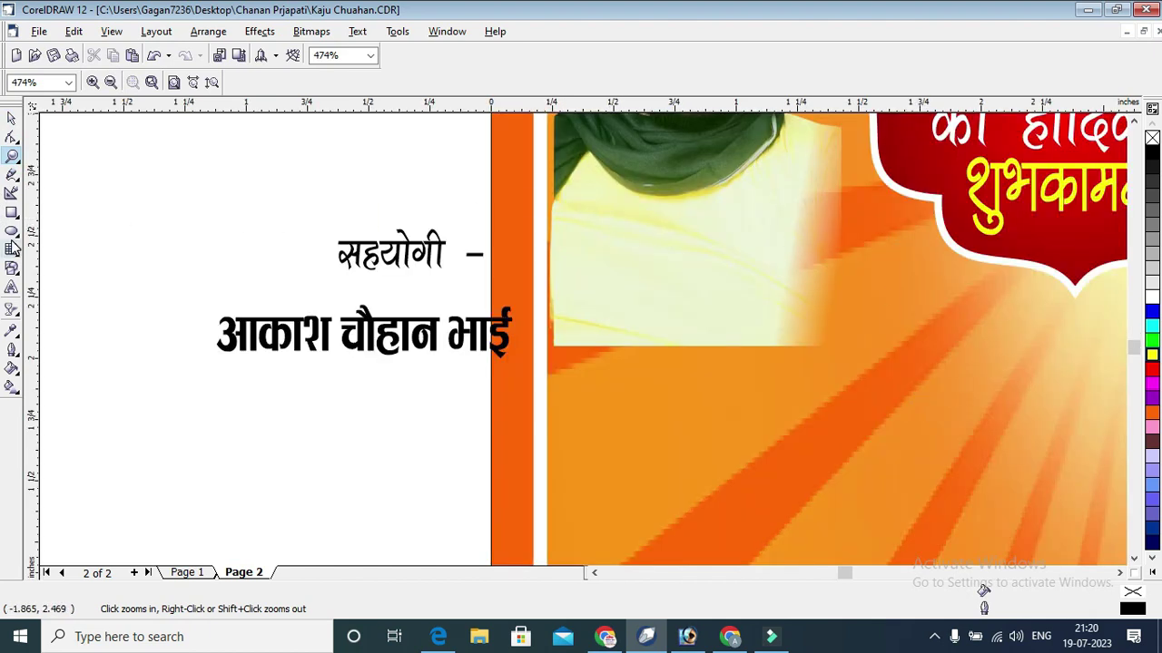
pyautogui.click(12, 213)
pyautogui.moveTo(550, 266); pyautogui.dragTo(770, 318)
pyautogui.moveTo(779, 307); pyautogui.dragTo(779, 304)
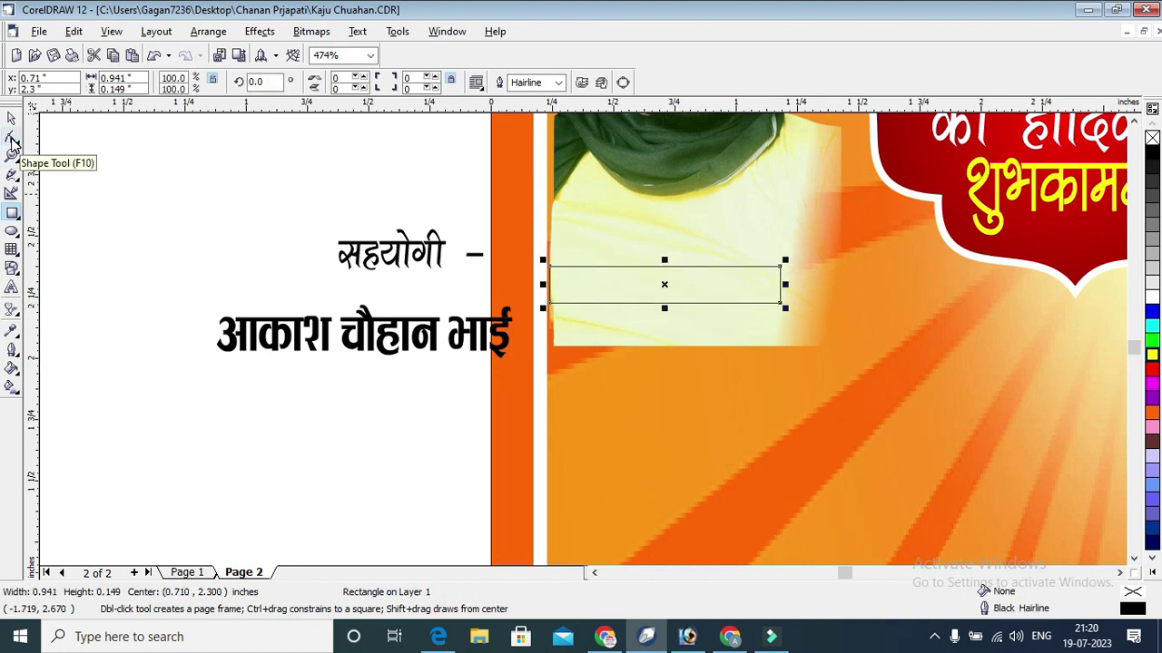
# Step: Fully round the rectangle's corners, stretch it to about 0.208 inches high and fill it white
pyautogui.click(12, 139)
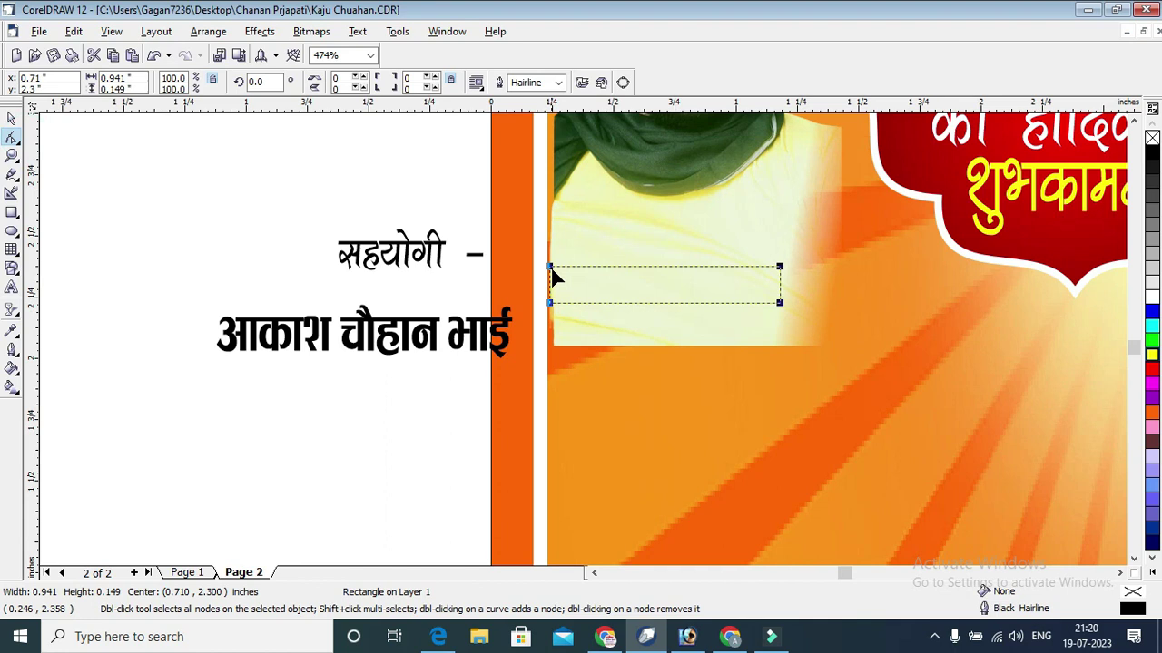
pyautogui.moveTo(550, 268); pyautogui.dragTo(568, 268)
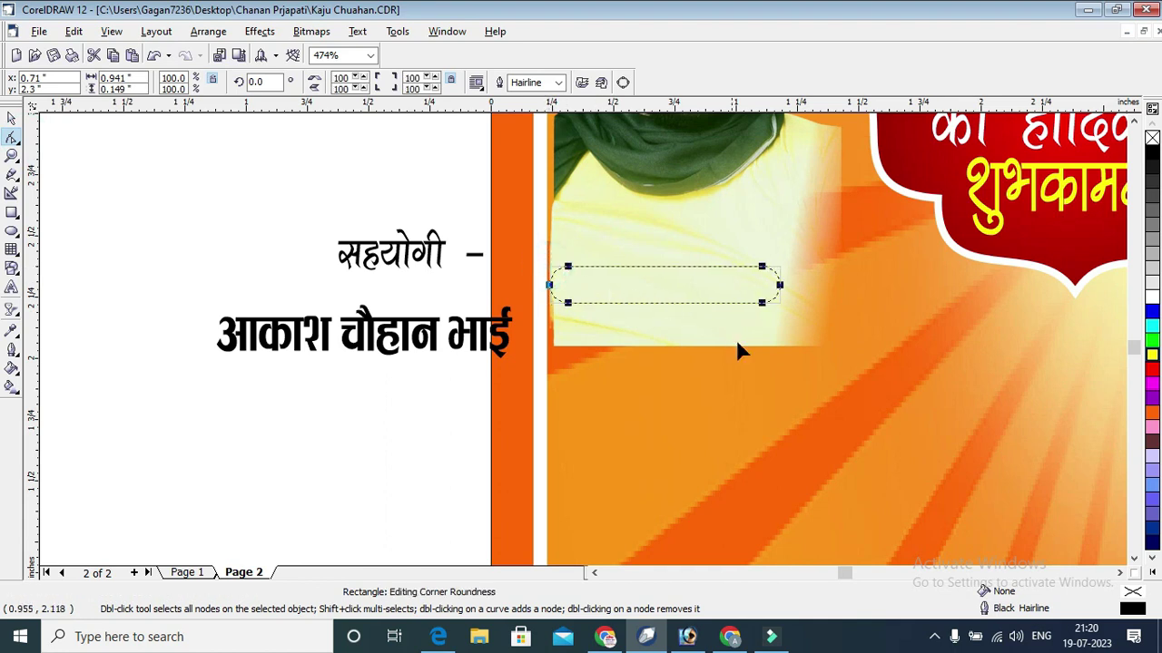
pyautogui.click(12, 118)
pyautogui.moveTo(664, 309); pyautogui.dragTo(702, 298)
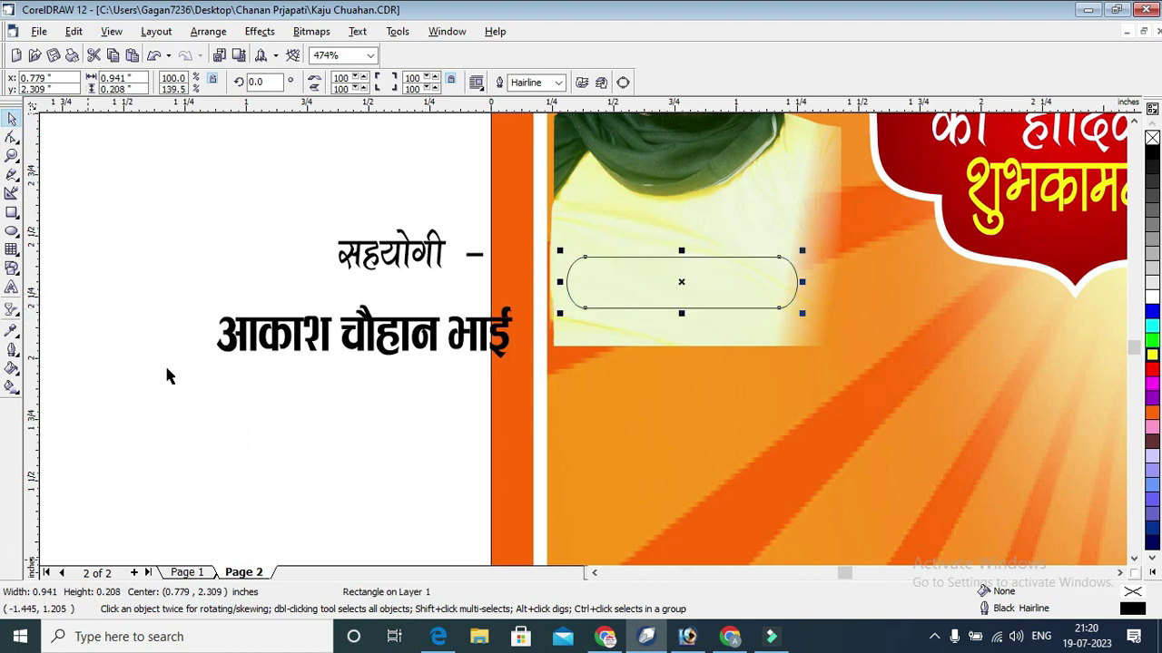
pyautogui.click(1152, 297)
# Step: Place the सहयोगी – text on the white pill, reduce it to about 13.468 points and color it red
pyautogui.click(434, 259)
pyautogui.moveTo(433, 258); pyautogui.dragTo(726, 283)
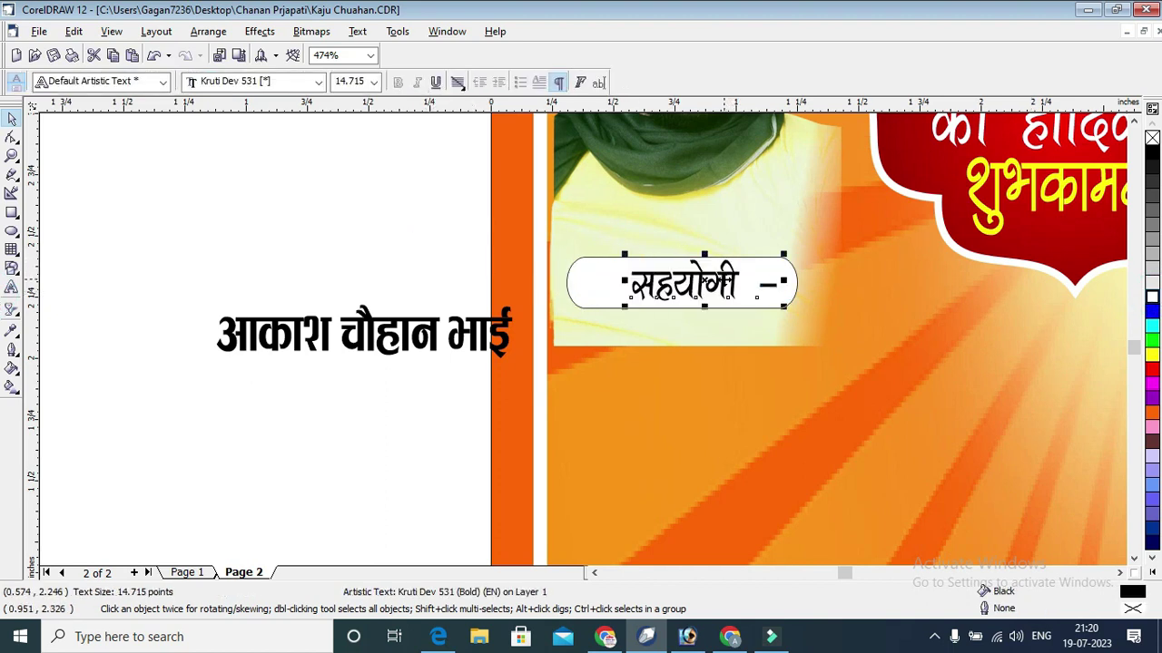
pyautogui.moveTo(785, 255); pyautogui.dragTo(770, 257)
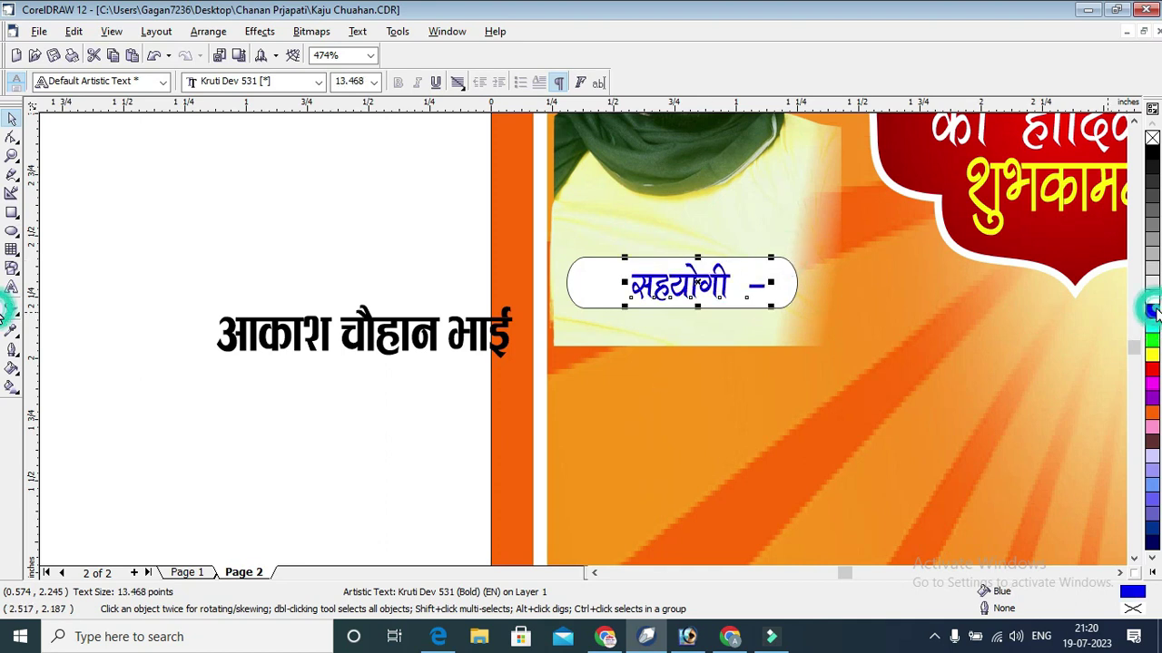
pyautogui.click(1151, 372)
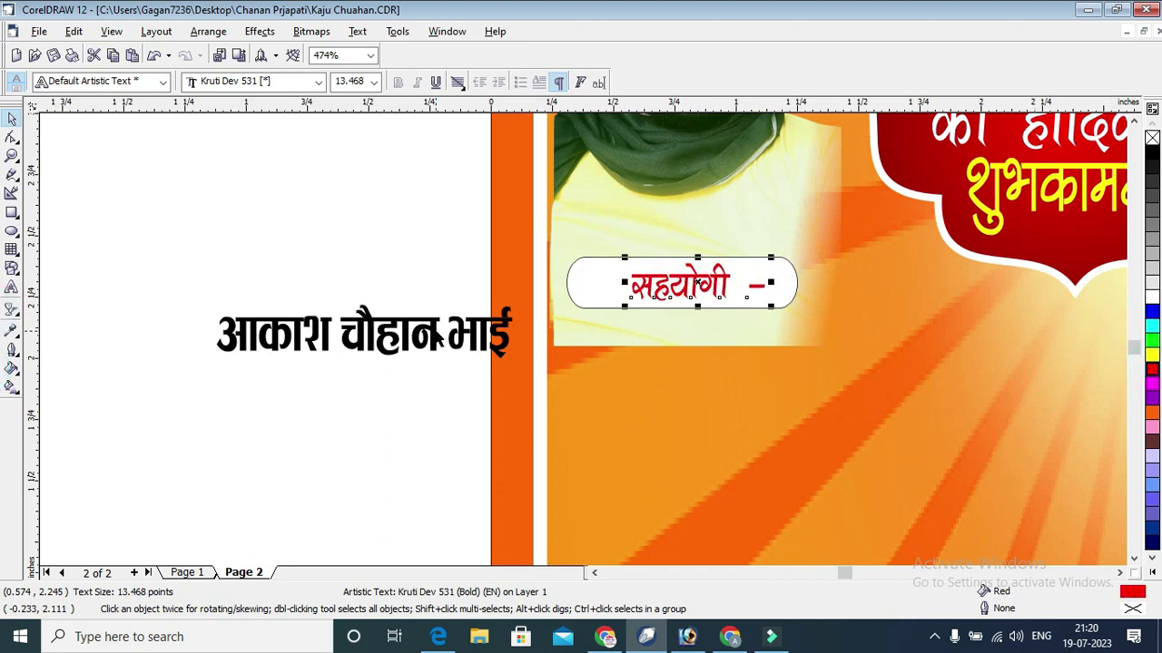
# Step: Draw a rectangle about 1.17 × 0.253 inches below the pill and skew it horizontally so its top edge shifts left
pyautogui.click(13, 212)
pyautogui.moveTo(543, 324); pyautogui.dragTo(834, 391)
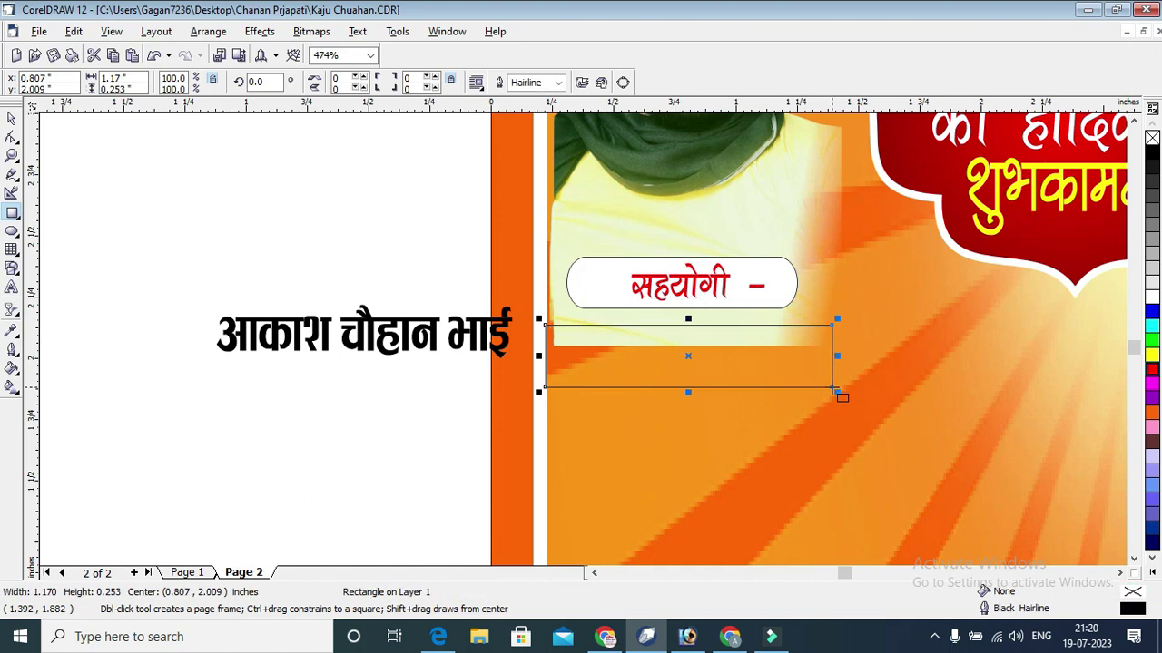
pyautogui.click(11, 118)
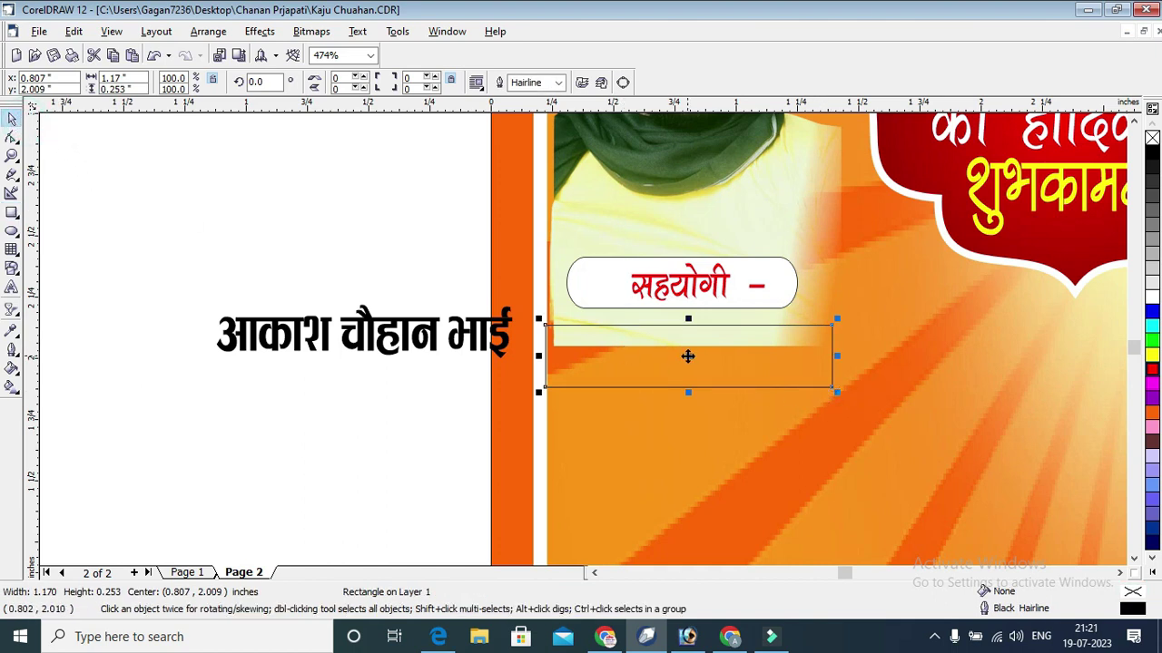
pyautogui.click(688, 357)
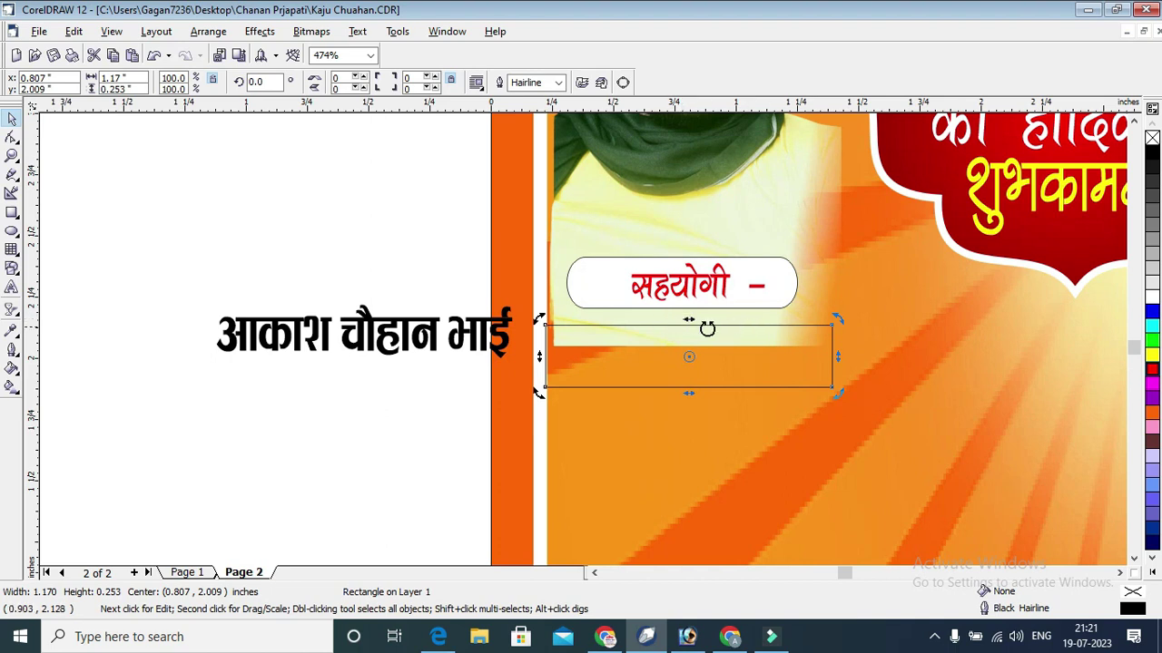
pyautogui.moveTo(690, 323); pyautogui.dragTo(660, 332)
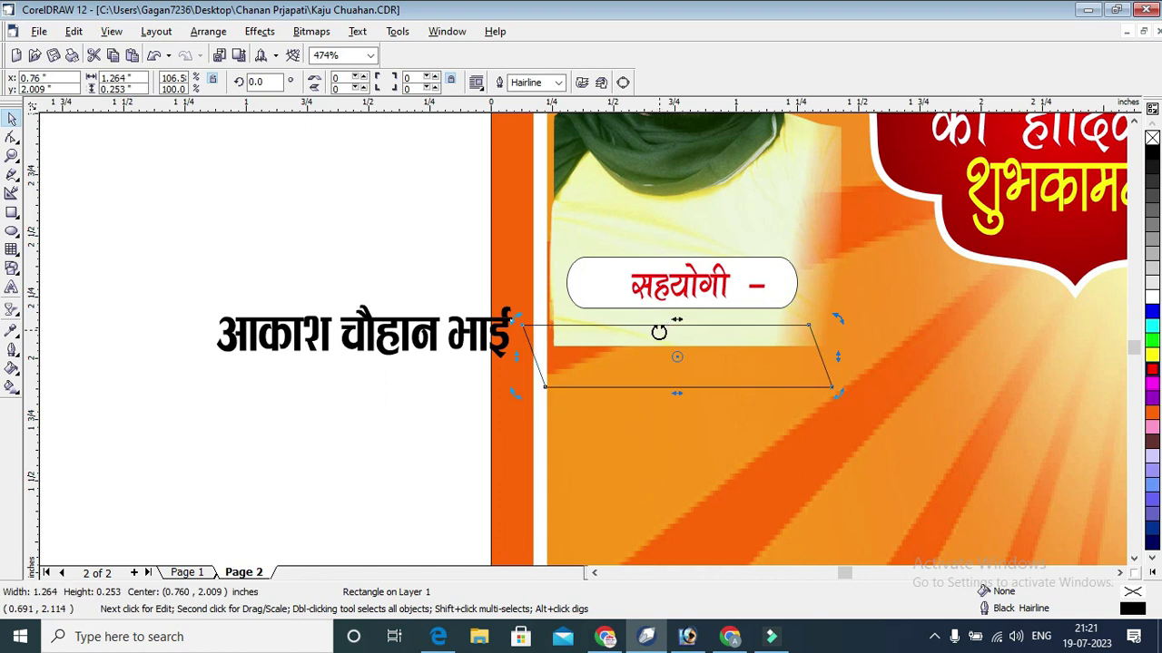
# Step: Trim the slanted bar's left overhang flush with the white border using a narrow cutting rectangle, and delete the cutter
pyautogui.click(11, 212)
pyautogui.moveTo(512, 304); pyautogui.dragTo(547, 411)
pyautogui.press('space')
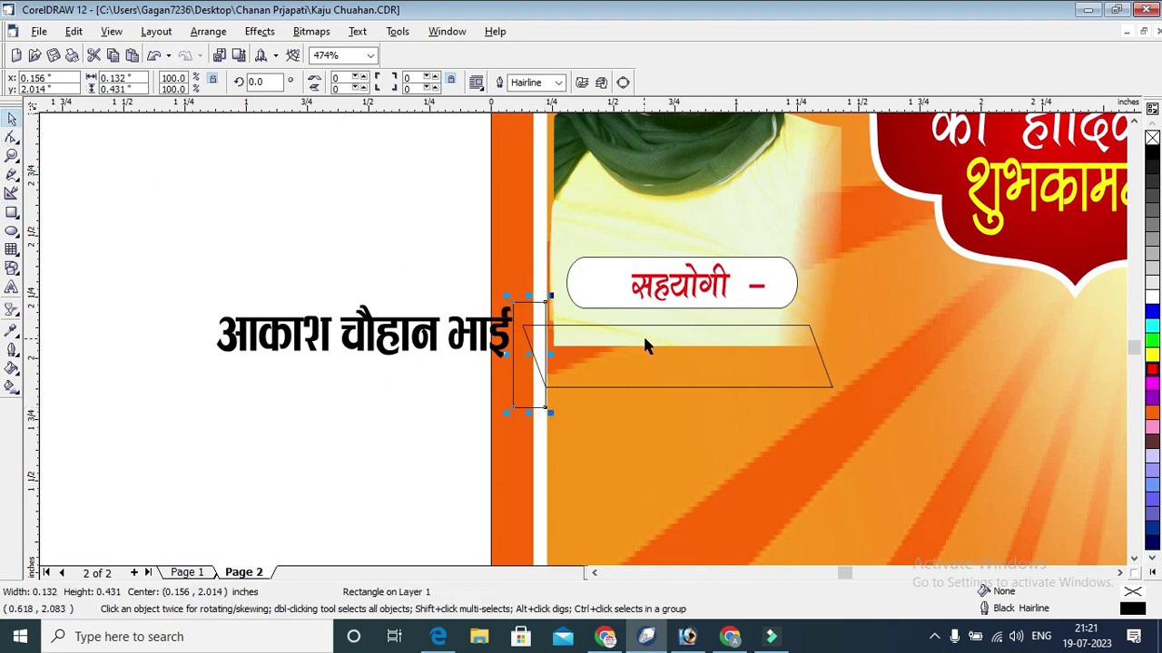
pyautogui.keyDown('shift'); pyautogui.click(663, 353); pyautogui.keyUp('shift')
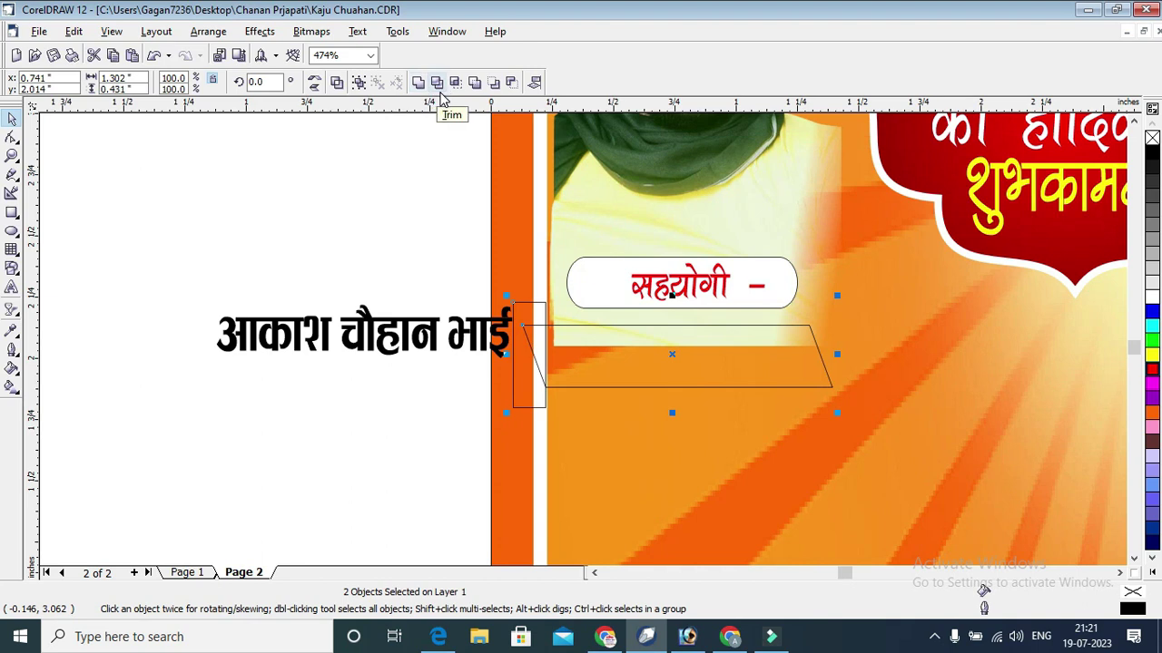
pyautogui.click(439, 84)
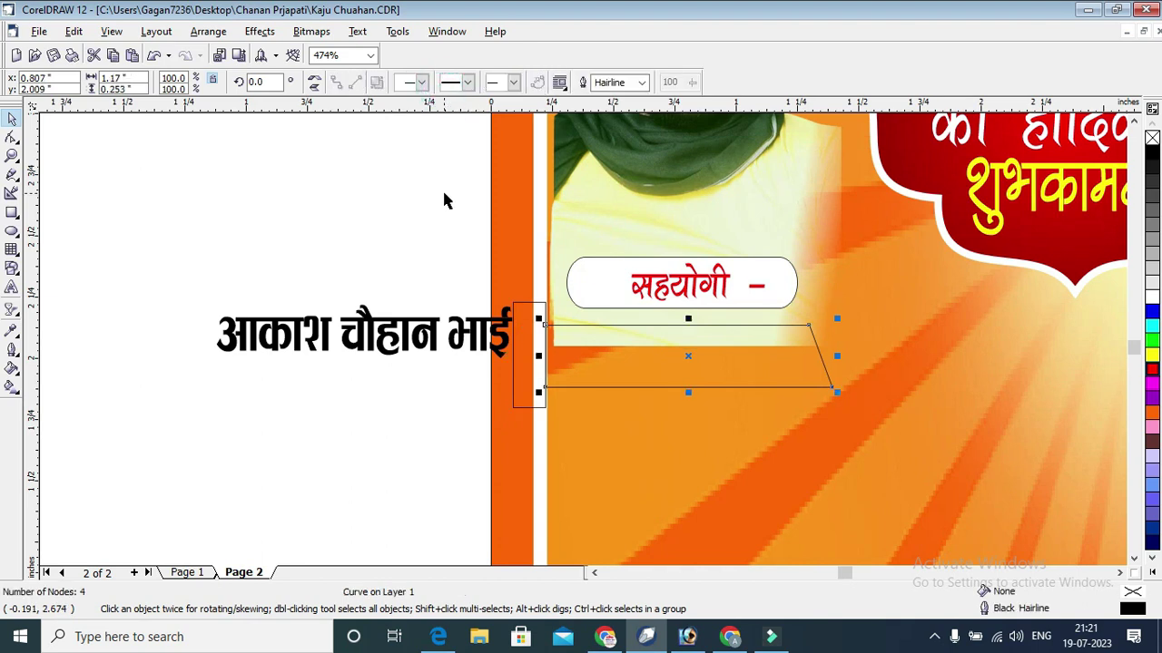
pyautogui.click(443, 191)
pyautogui.click(525, 329)
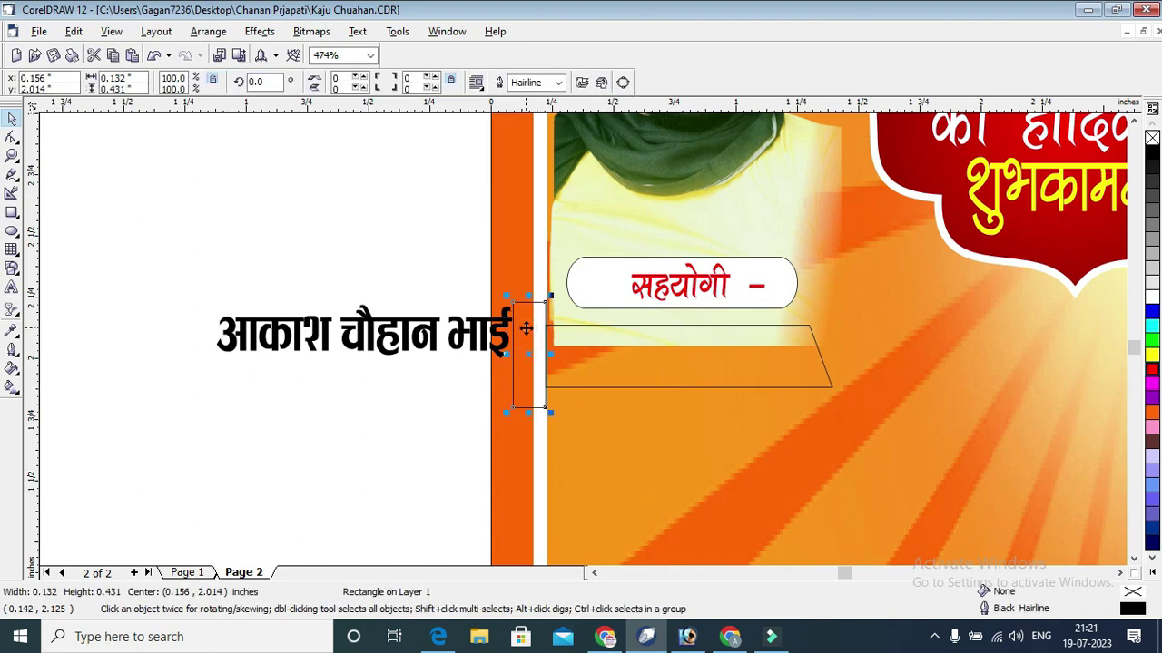
pyautogui.press('Delete')
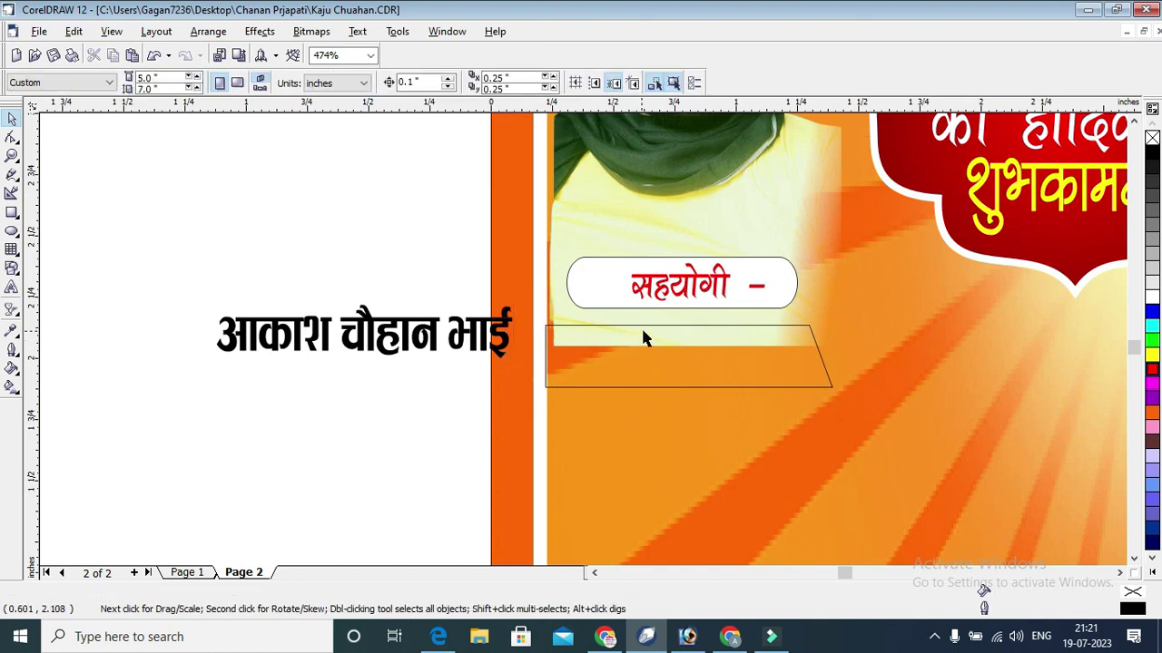
# Step: Duplicate the slanted bar as a narrower copy about 1.097 inches wide, keeping the left edges aligned
pyautogui.click(822, 357)
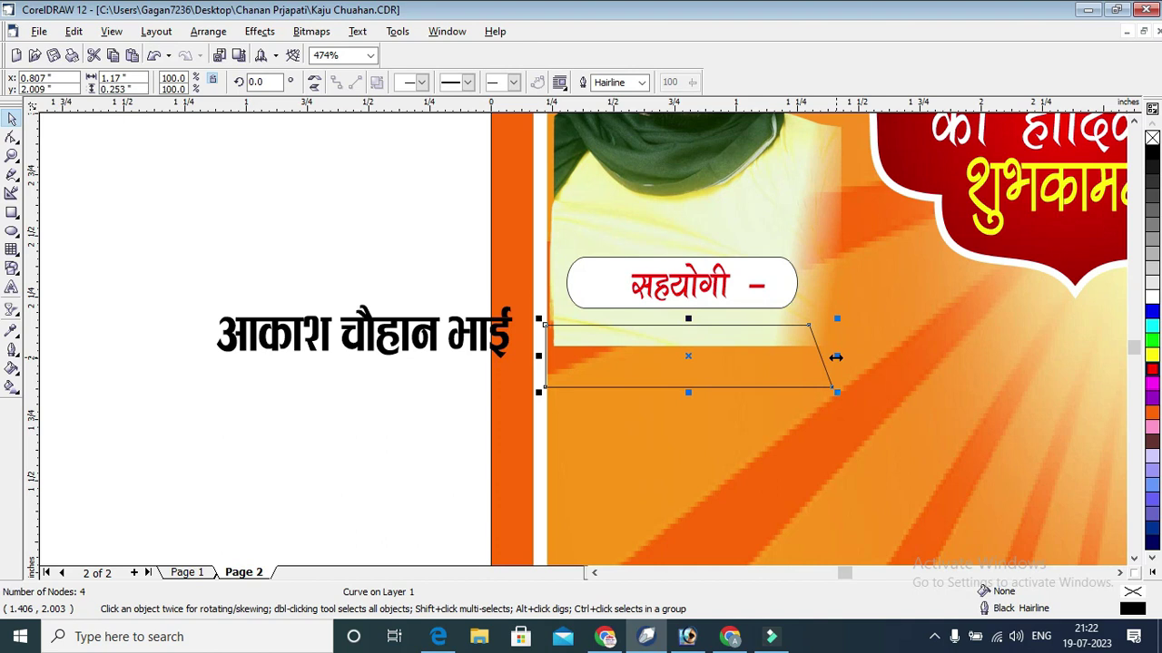
pyautogui.click(835, 357)
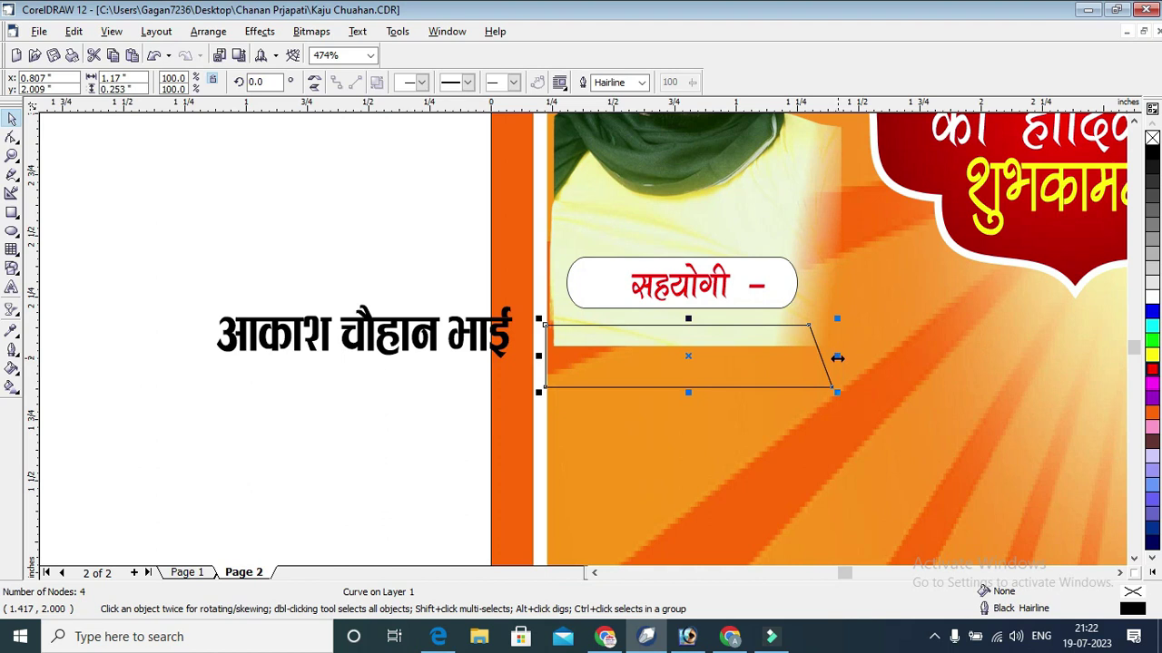
pyautogui.moveTo(837, 357); pyautogui.dragTo(821, 370)
pyautogui.click(436, 420)
pyautogui.click(638, 378)
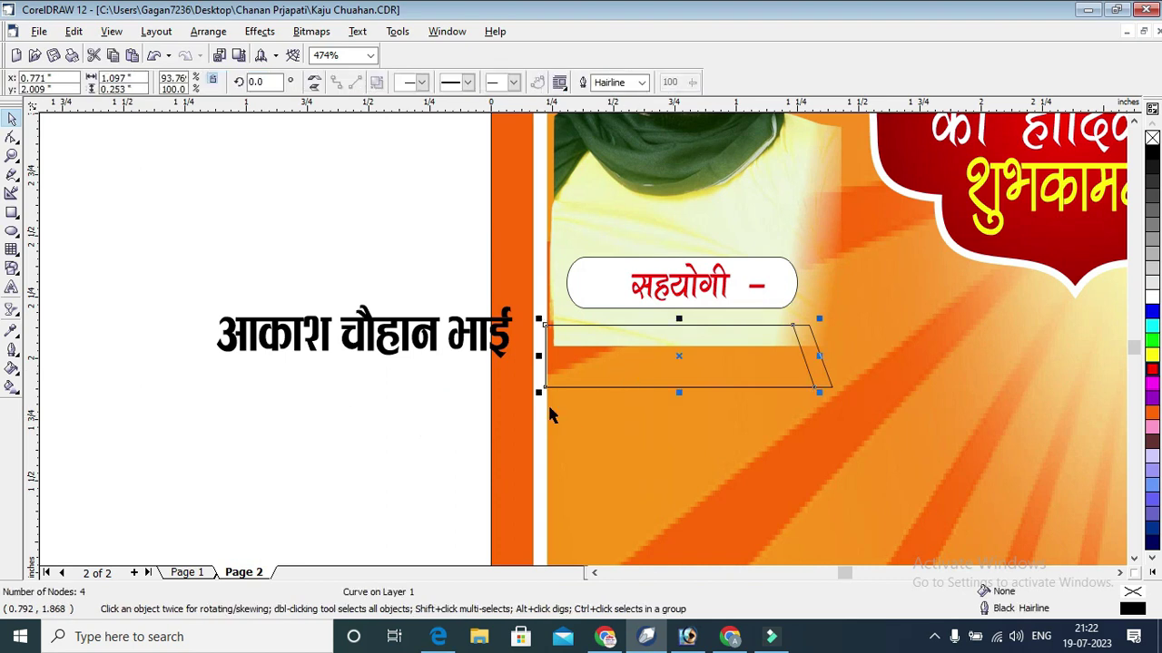
# Step: Give the narrower bar a radial fountain fill from 70% black at the center to black outside
pyautogui.click(11, 385)
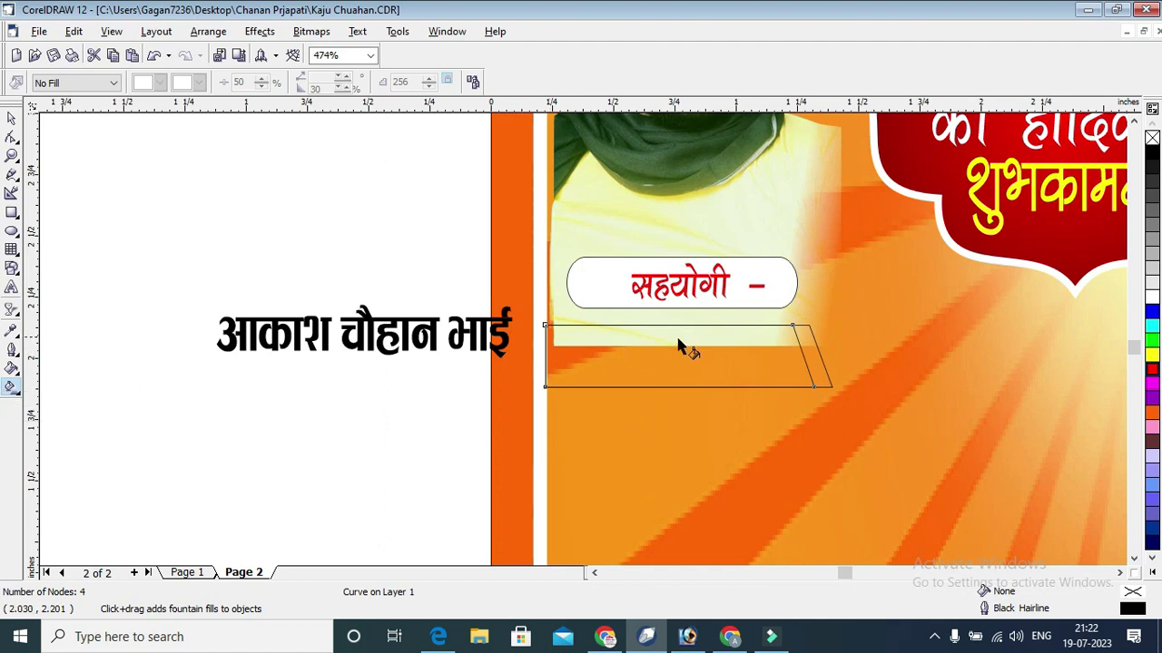
pyautogui.moveTo(710, 330); pyautogui.dragTo(667, 386)
pyautogui.click(77, 83)
pyautogui.click(72, 132)
pyautogui.moveTo(668, 389); pyautogui.dragTo(678, 355)
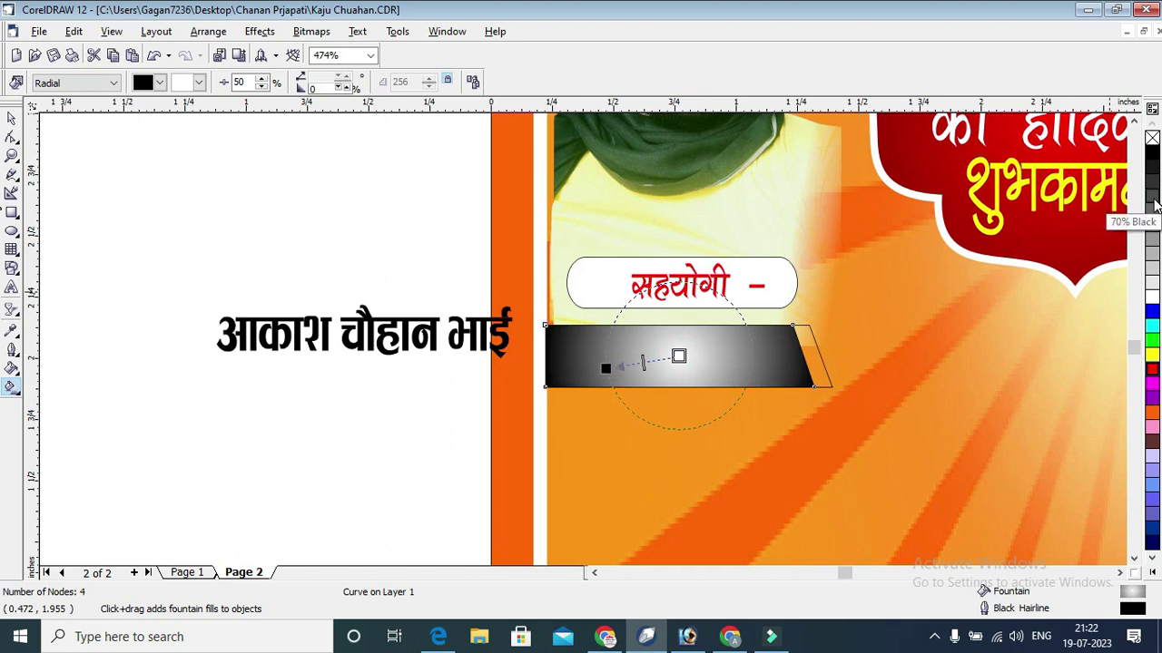
pyautogui.click(1153, 202)
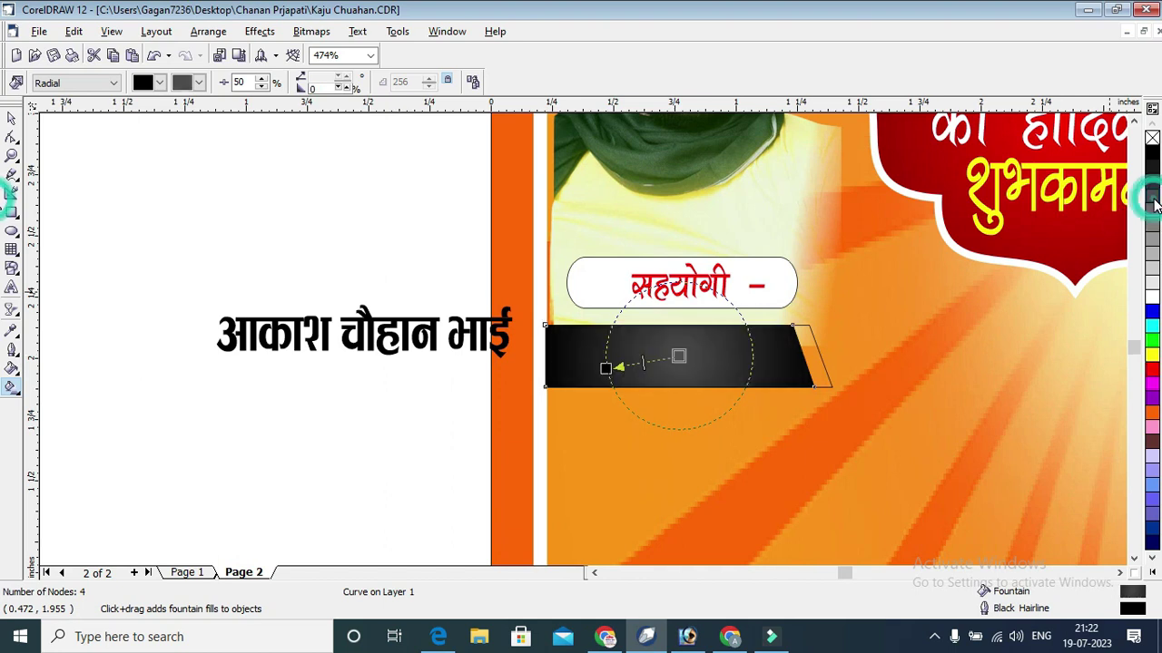
# Step: Fill the wider bar behind the black one yellow and remove its outline
pyautogui.click(12, 118)
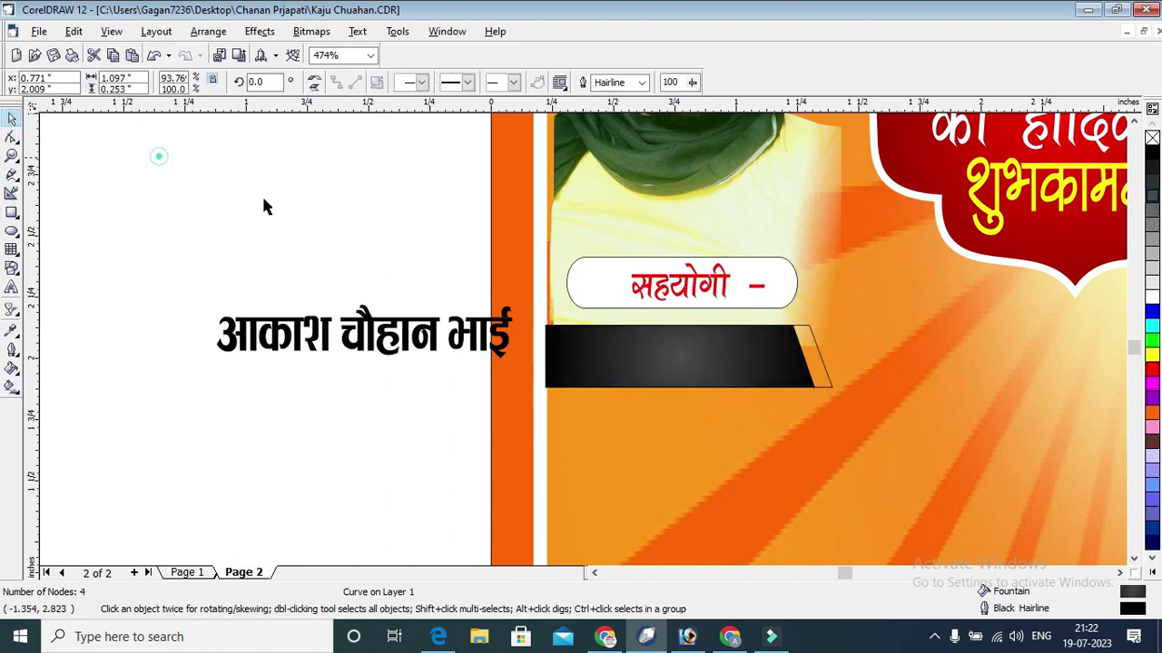
pyautogui.click(814, 356)
pyautogui.click(1149, 357)
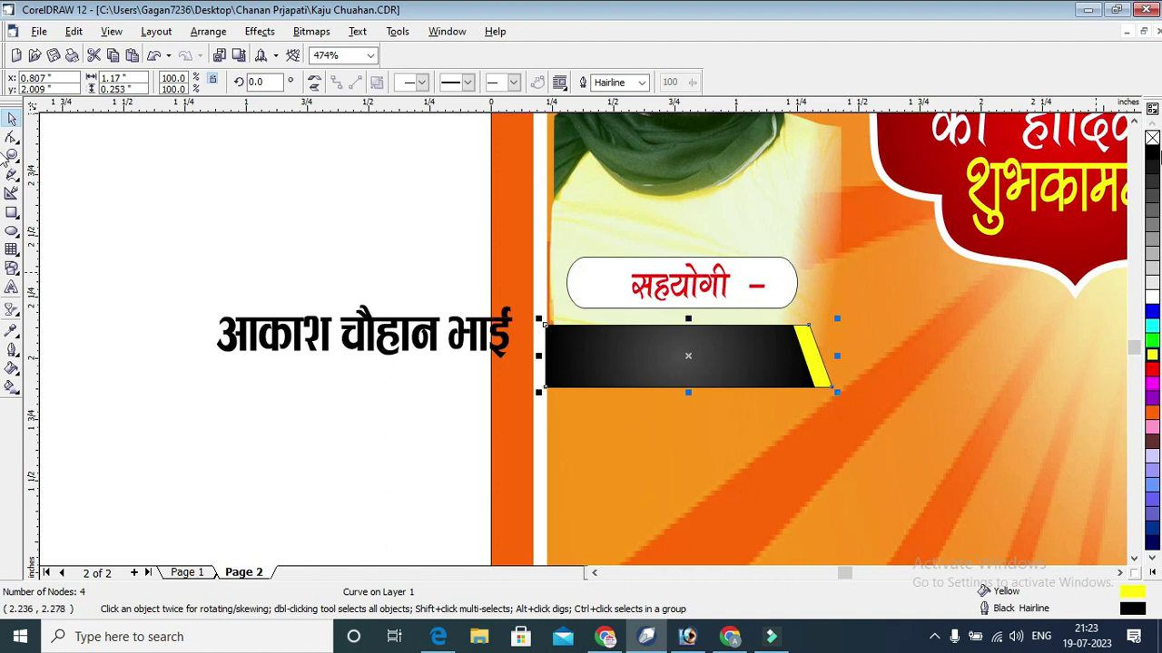
pyautogui.rightClick(1152, 139)
pyautogui.click(323, 224)
# Step: Move the supporter's name onto the black bar, bring it to the front and color it white
pyautogui.click(416, 330)
pyautogui.moveTo(419, 335); pyautogui.dragTo(701, 370)
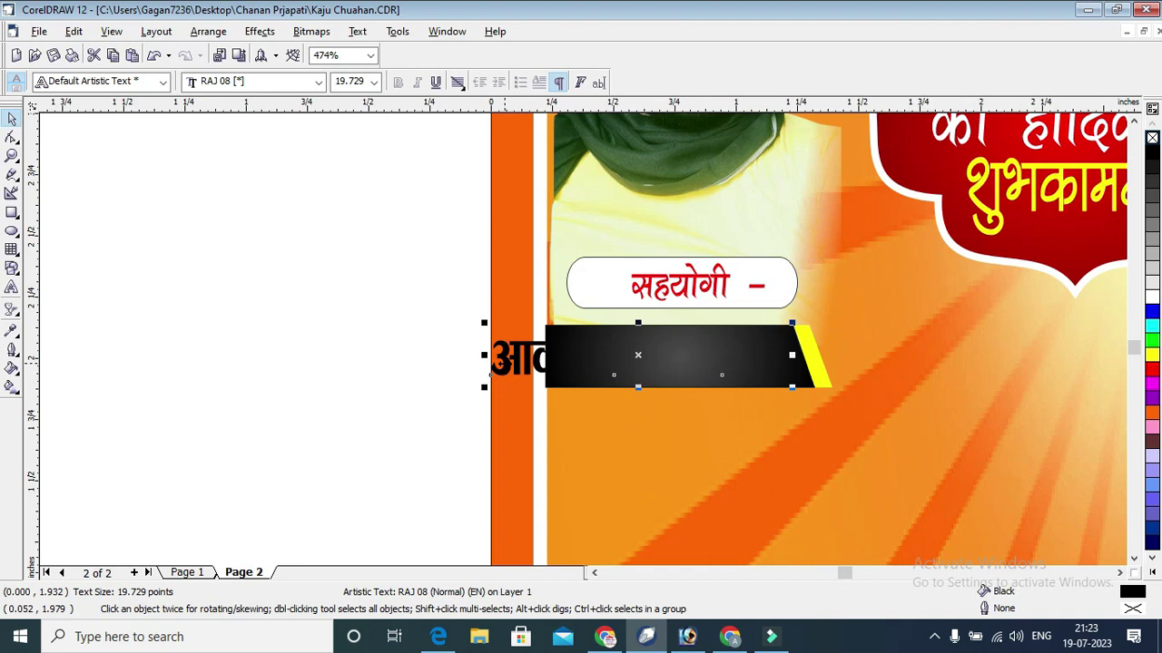
pyautogui.hotkey('shift', 'pageup')
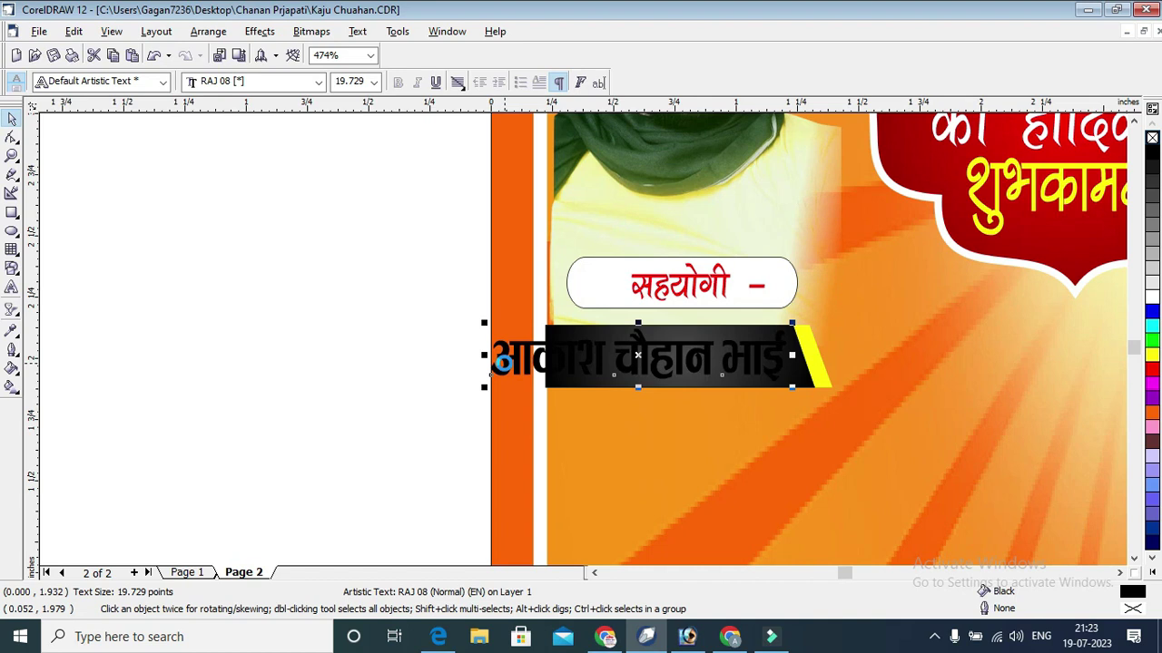
pyautogui.click(1153, 300)
# Step: Scale the supporter's name down to fit inside the black bar and shift the whole name strip slightly up
pyautogui.click(12, 155)
pyautogui.moveTo(371, 293); pyautogui.dragTo(871, 409)
pyautogui.moveTo(207, 250); pyautogui.dragTo(1053, 456)
pyautogui.click(10, 119)
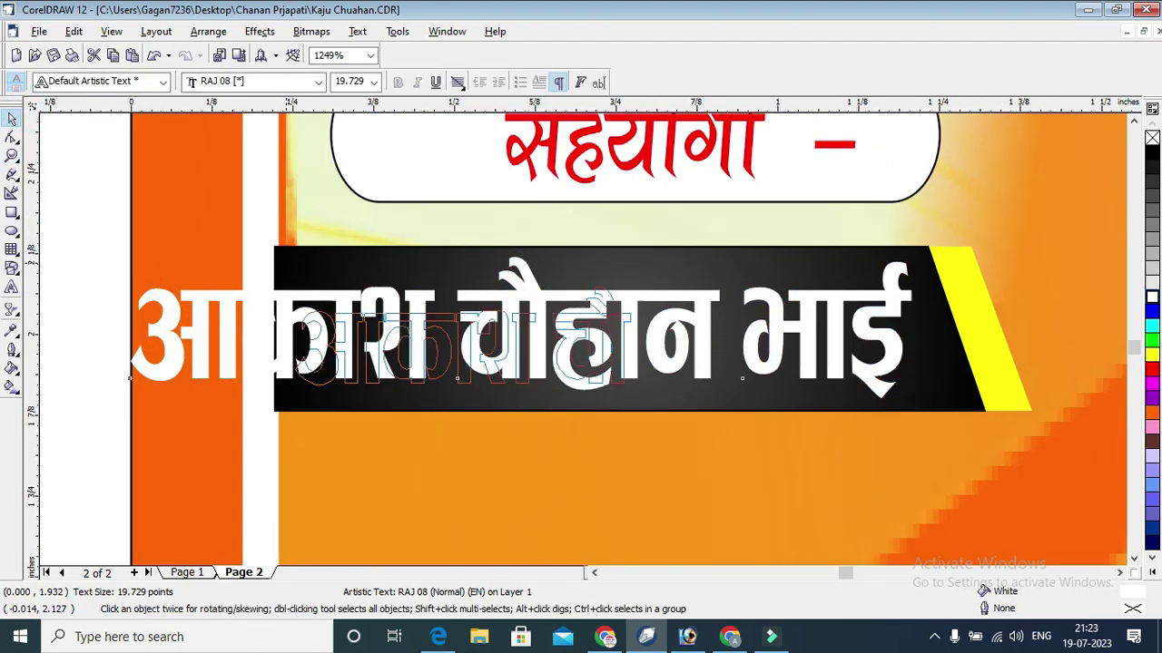
pyautogui.moveTo(125, 256); pyautogui.dragTo(289, 281)
pyautogui.click(578, 334)
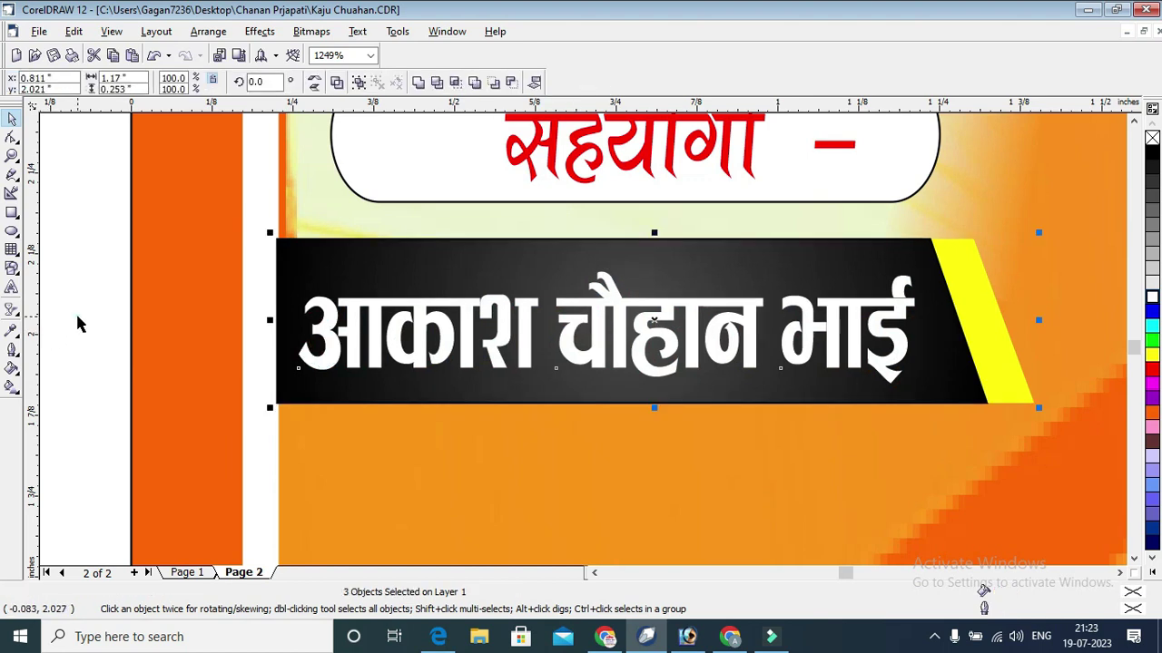
pyautogui.click(80, 324)
# Step: Move the six candidate text lines onto the poster's lower left area, beside the large portrait
pyautogui.press('F4')
pyautogui.moveTo(109, 414); pyautogui.dragTo(454, 563)
pyautogui.moveTo(322, 400); pyautogui.dragTo(771, 454)
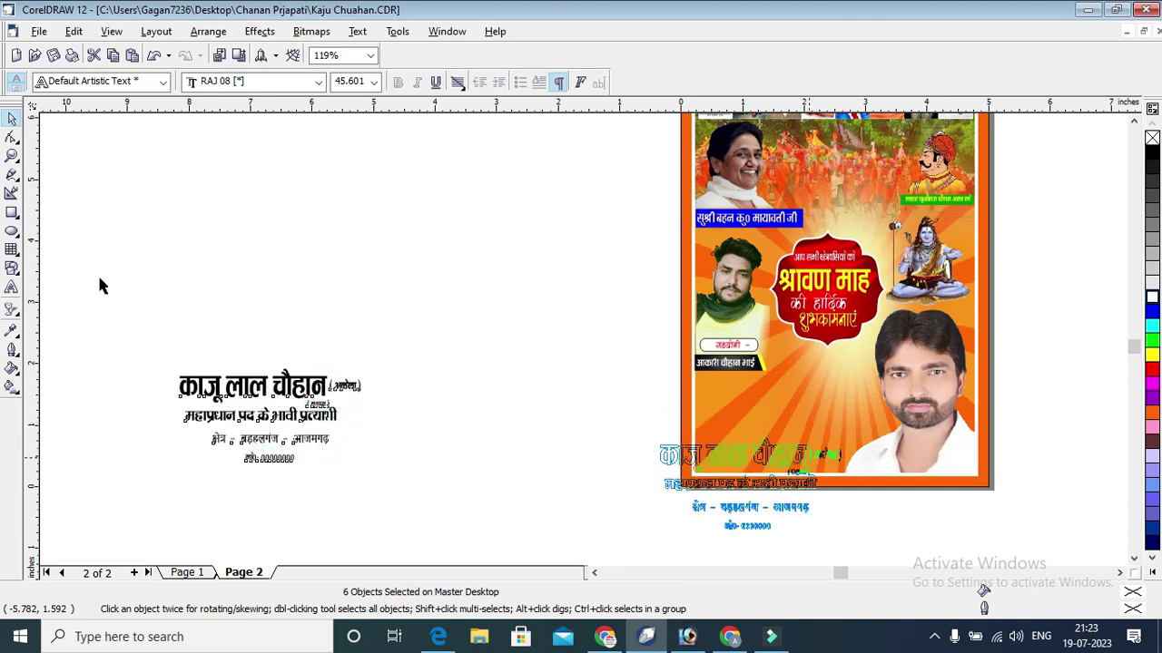
pyautogui.click(12, 156)
pyautogui.moveTo(557, 382); pyautogui.dragTo(972, 550)
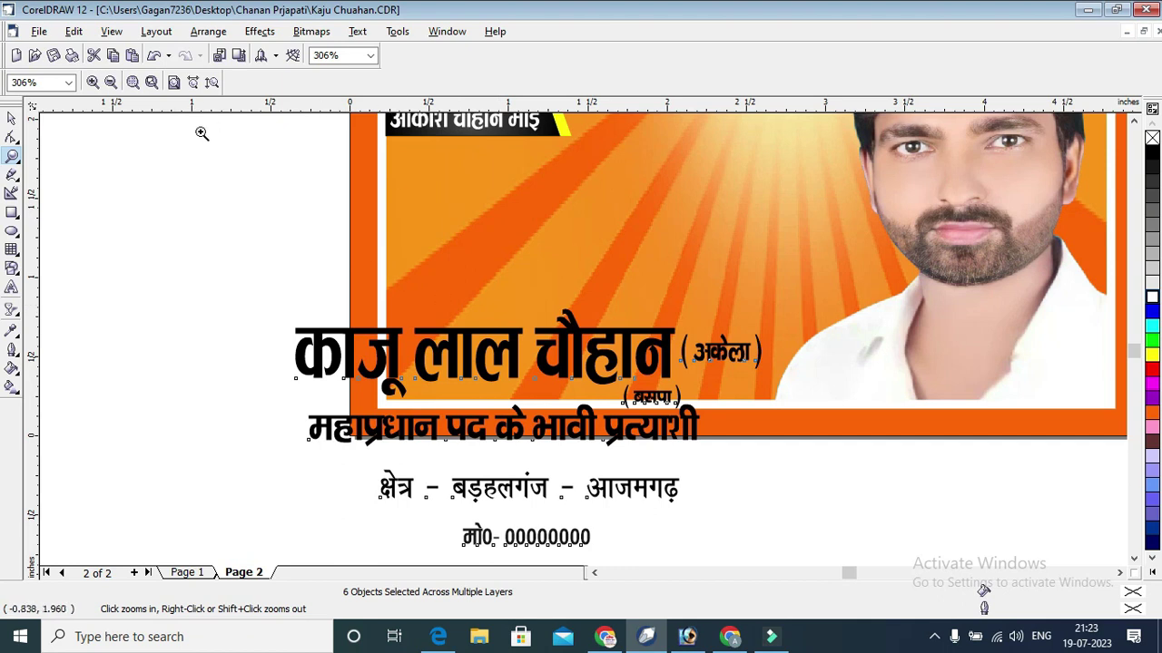
pyautogui.click(1134, 124)
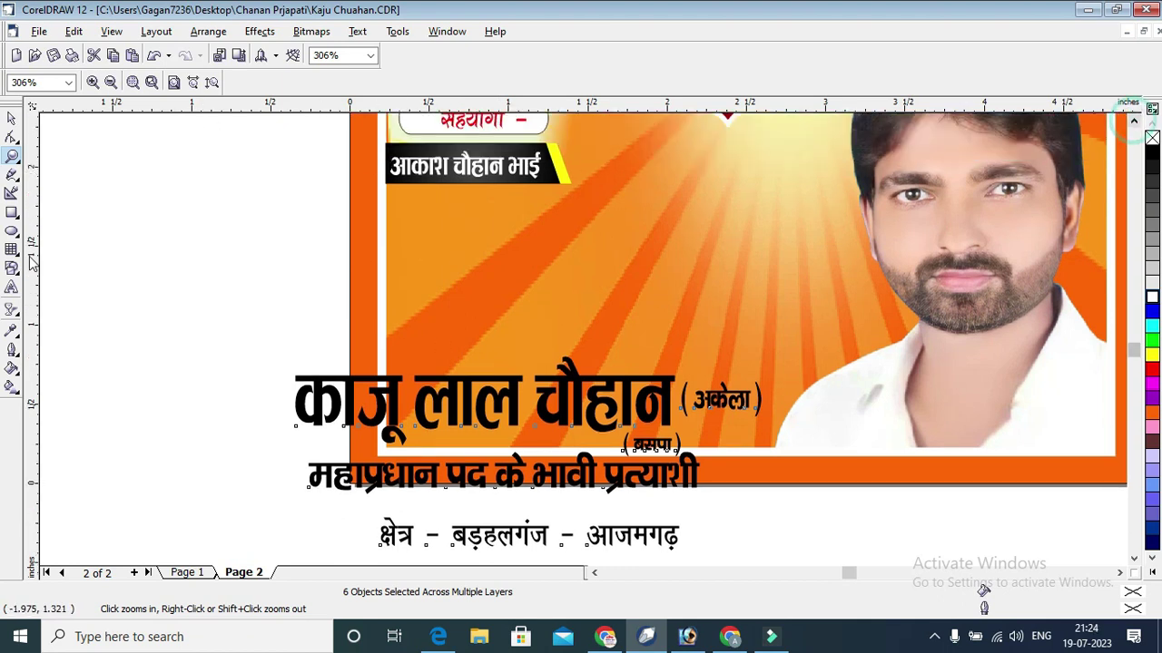
pyautogui.click(11, 118)
pyautogui.moveTo(628, 304); pyautogui.dragTo(649, 274)
pyautogui.press('Right')
pyautogui.press('Right')
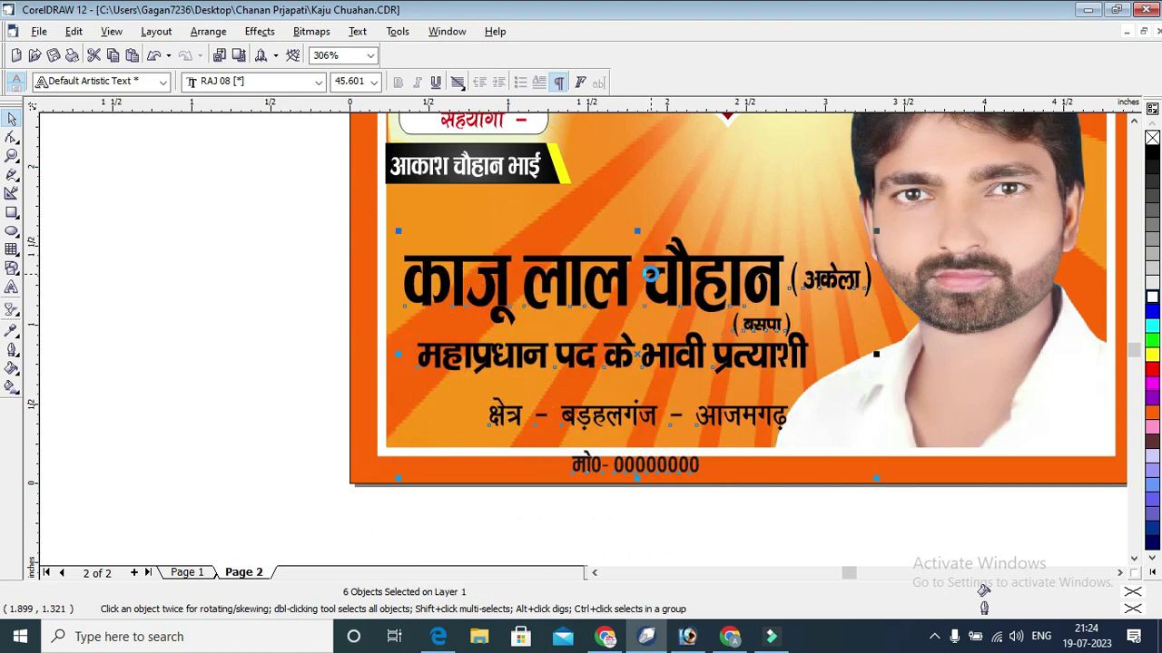
# Step: Nudge the six candidate text lines up until they sit inside the white frame, and color them white
pyautogui.press('Up')
pyautogui.press('Up')
pyautogui.press('Up')
pyautogui.press('Left')
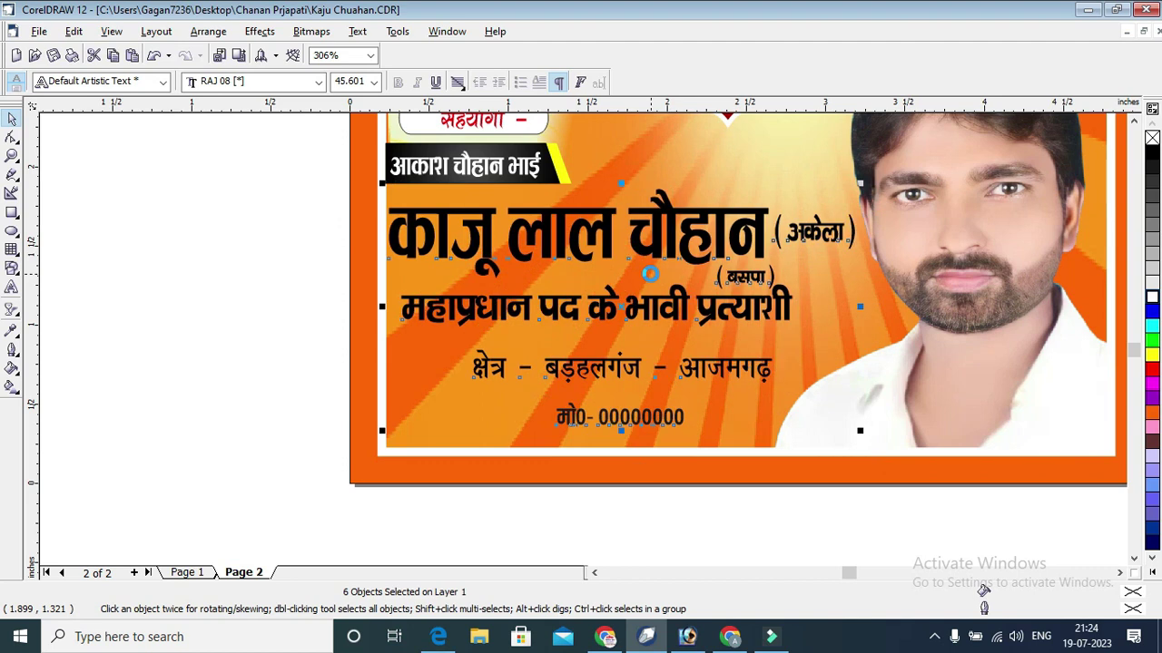
pyautogui.press('Down')
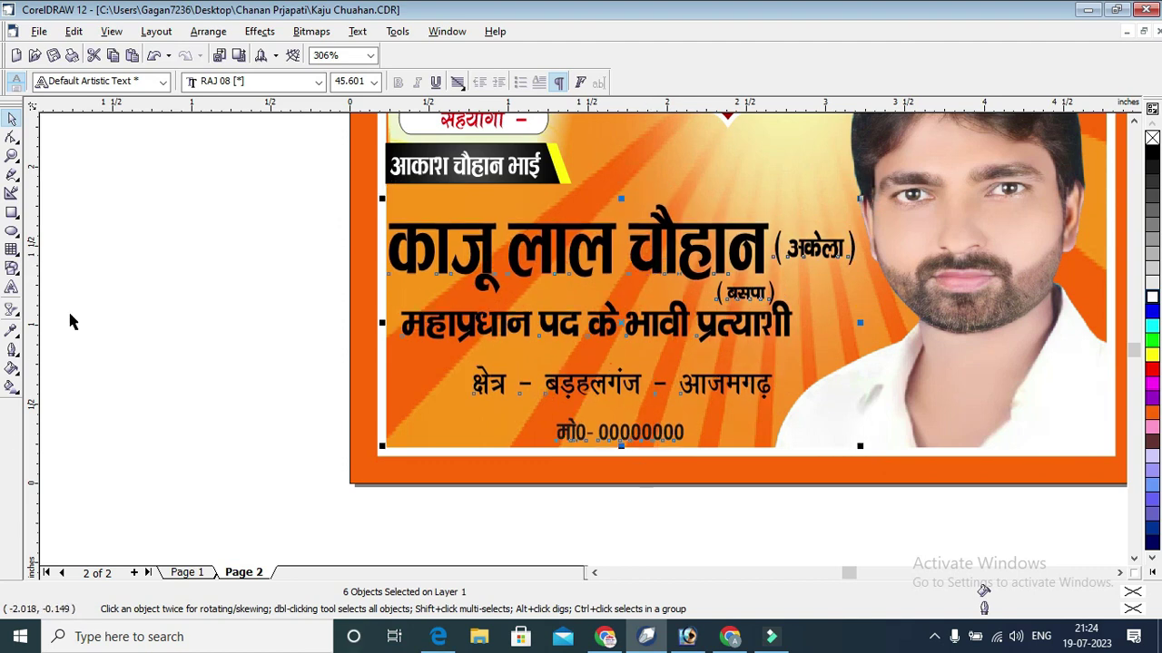
pyautogui.click(259, 277)
pyautogui.moveTo(242, 198); pyautogui.dragTo(906, 448)
pyautogui.press('Right')
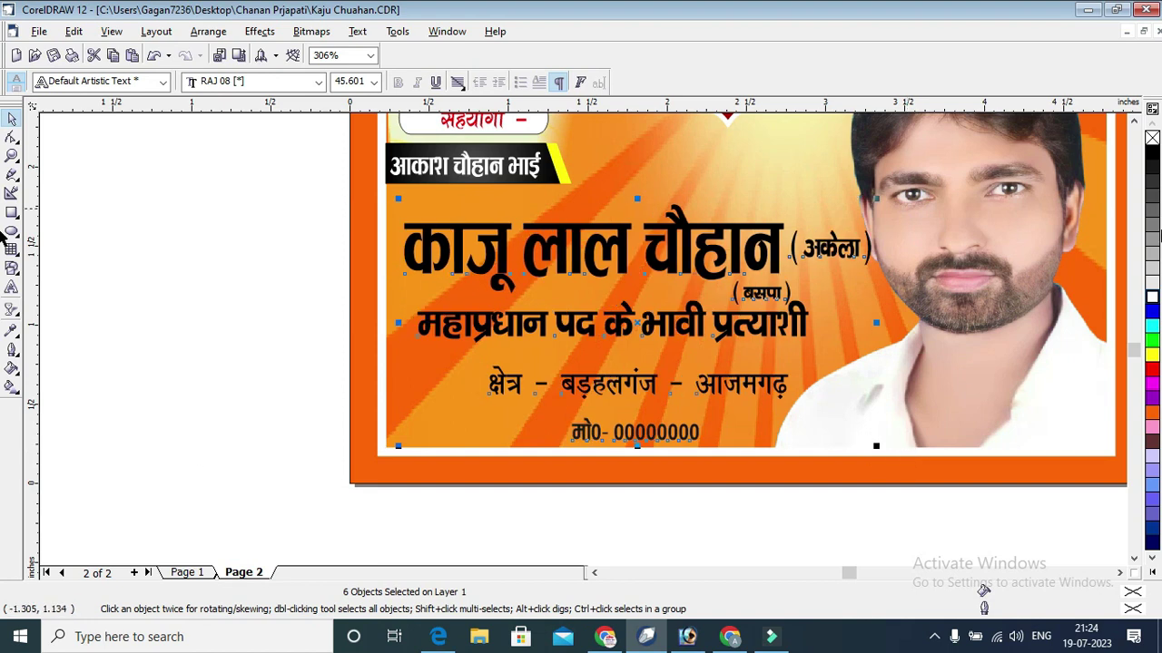
pyautogui.click(1152, 298)
pyautogui.click(948, 516)
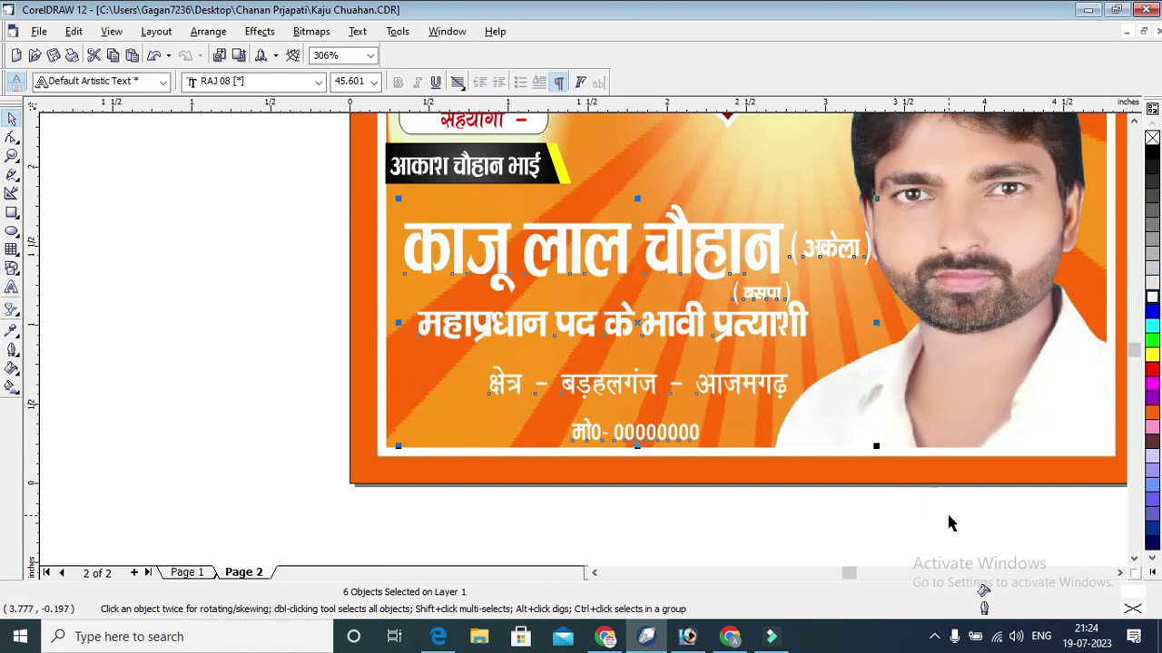
# Step: Inside the background frame's PowerClip contents, draw a rectangle about 4.38 by 0.8 inches at the lower left and fill it green
pyautogui.rightClick(865, 314)
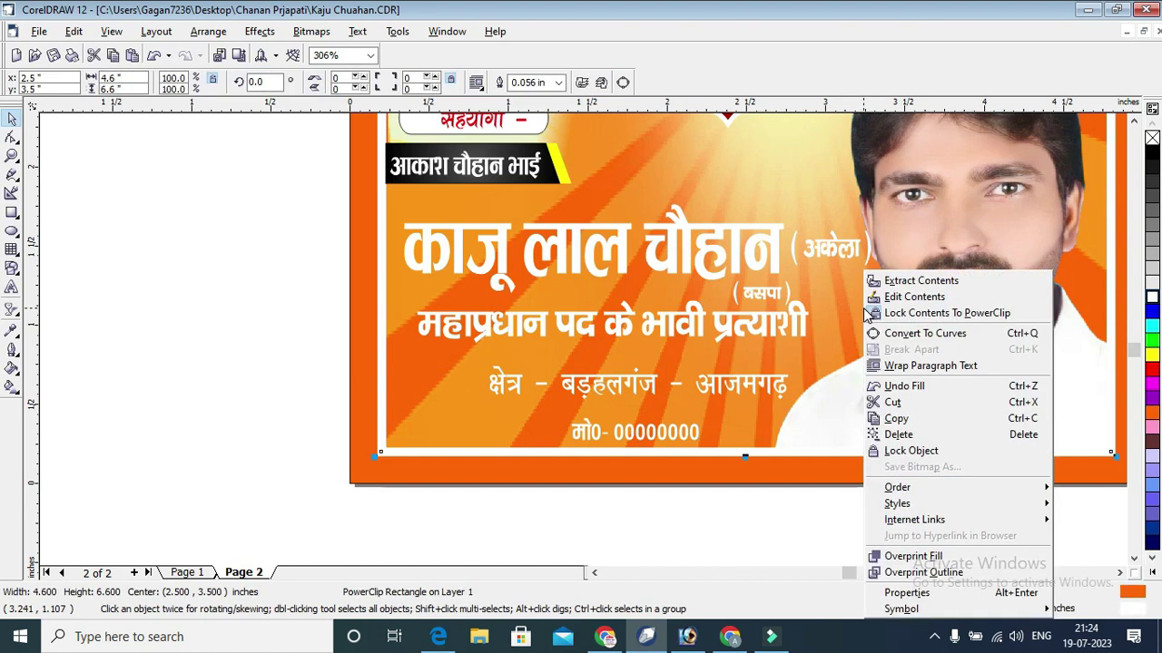
pyautogui.click(908, 297)
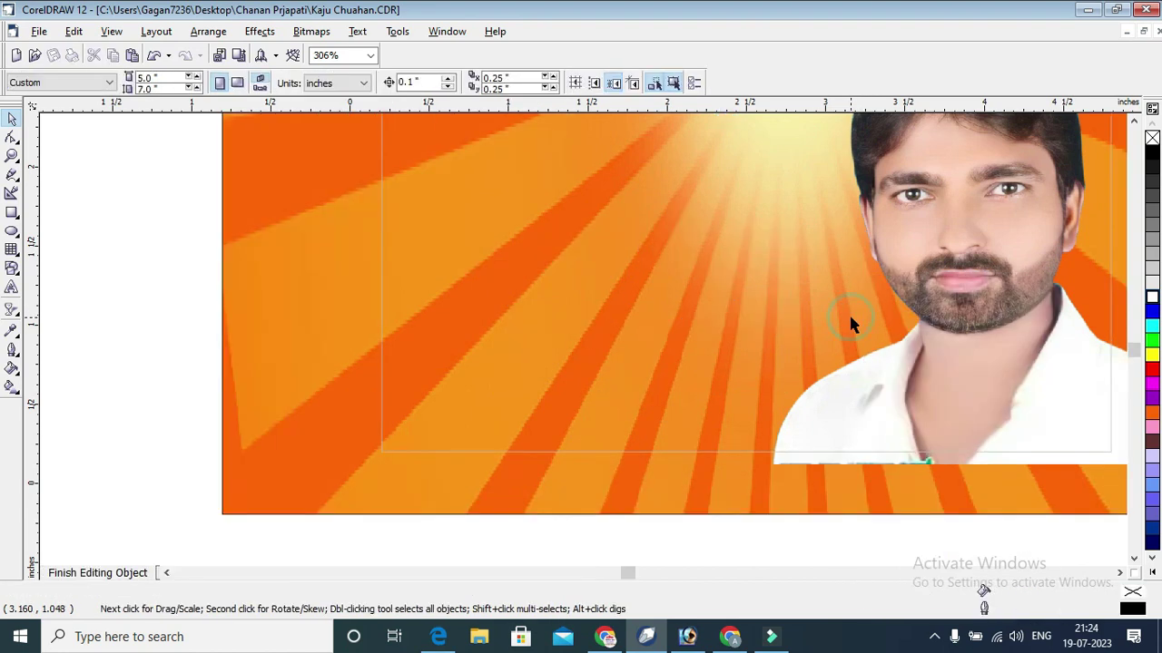
pyautogui.click(12, 215)
pyautogui.moveTo(222, 272); pyautogui.dragTo(916, 471)
pyautogui.moveTo(568, 270); pyautogui.dragTo(572, 340)
pyautogui.click(13, 116)
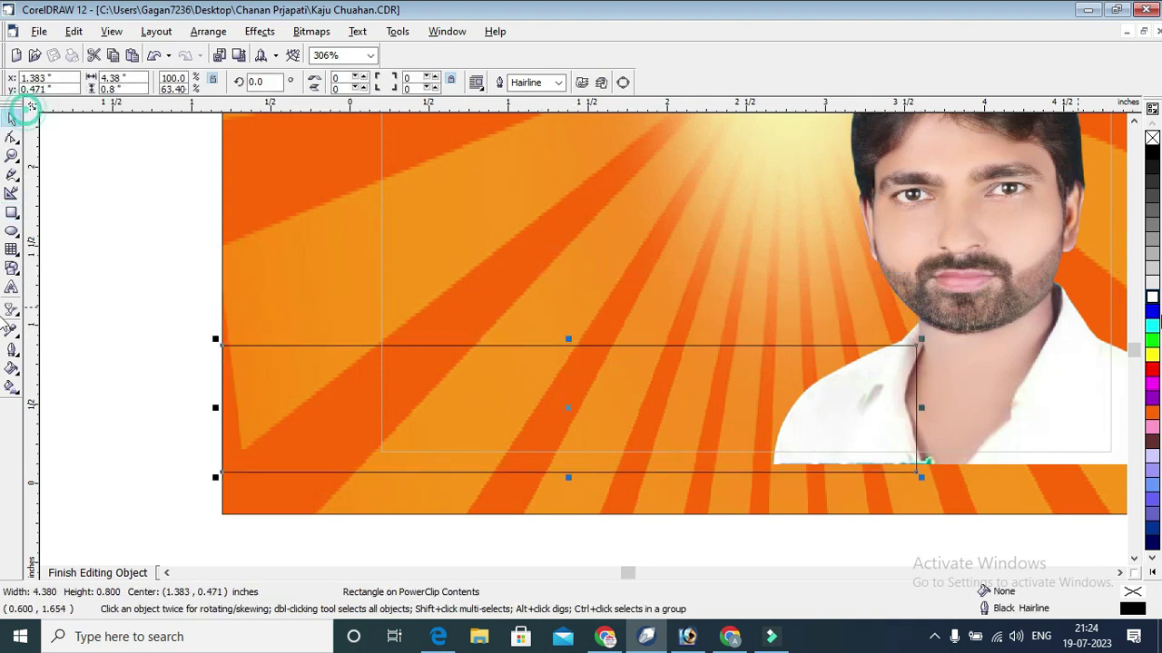
pyautogui.click(1151, 345)
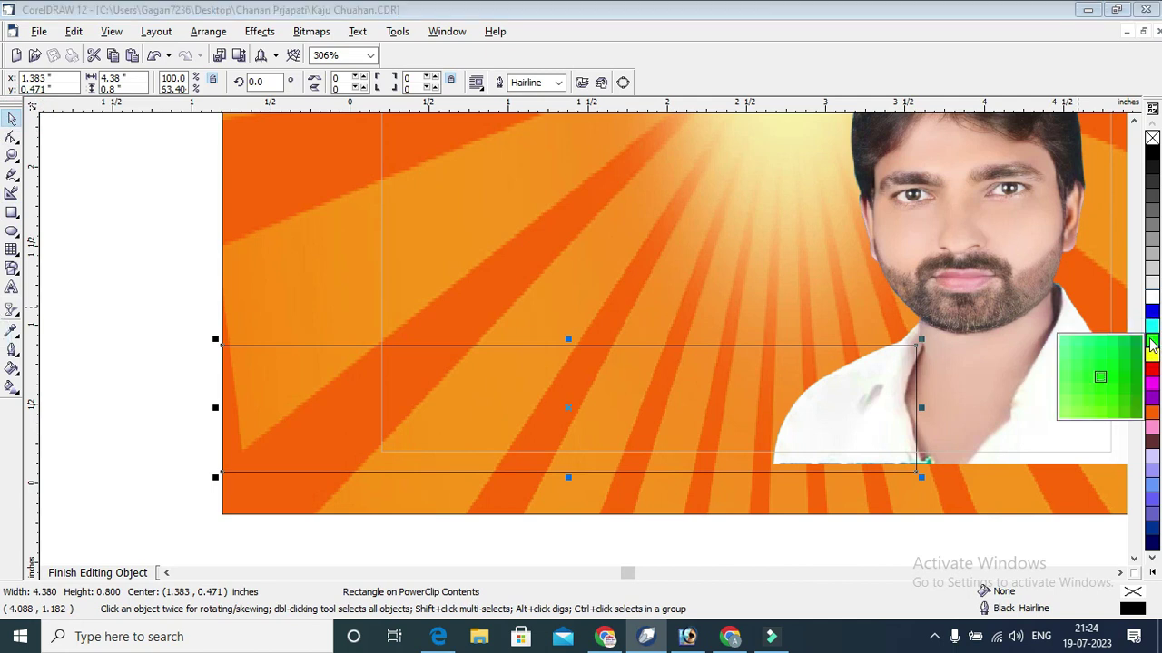
pyautogui.click(1137, 347)
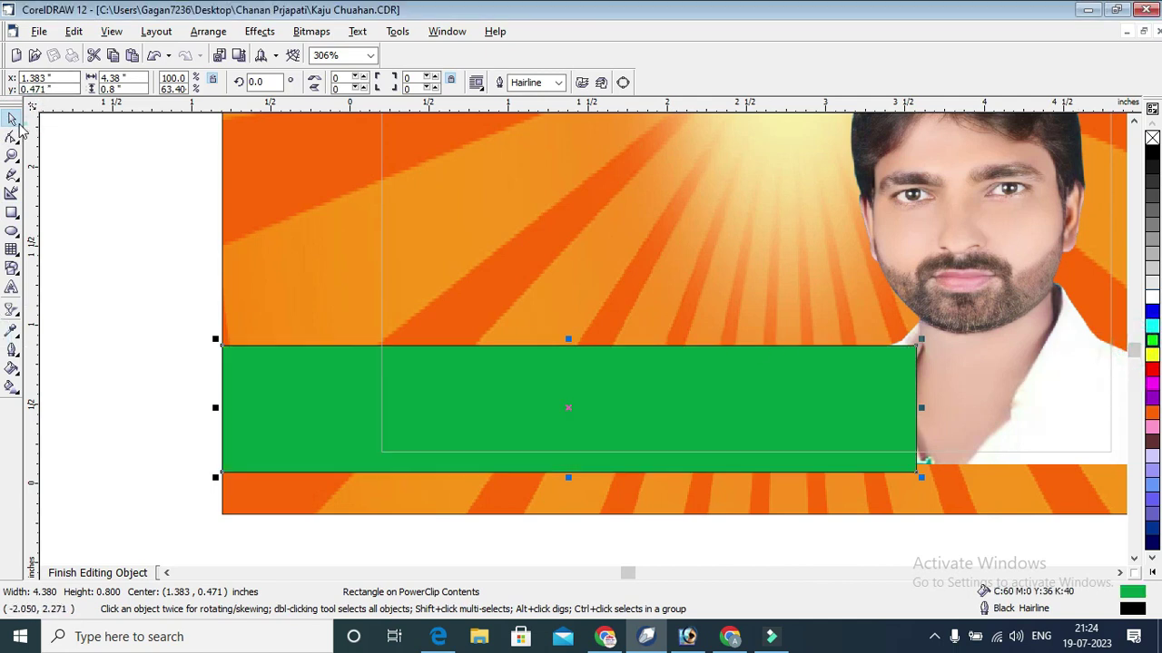
# Step: Bring the large portrait in front of the green rectangle and remove the rectangle's outline
pyautogui.click(987, 261)
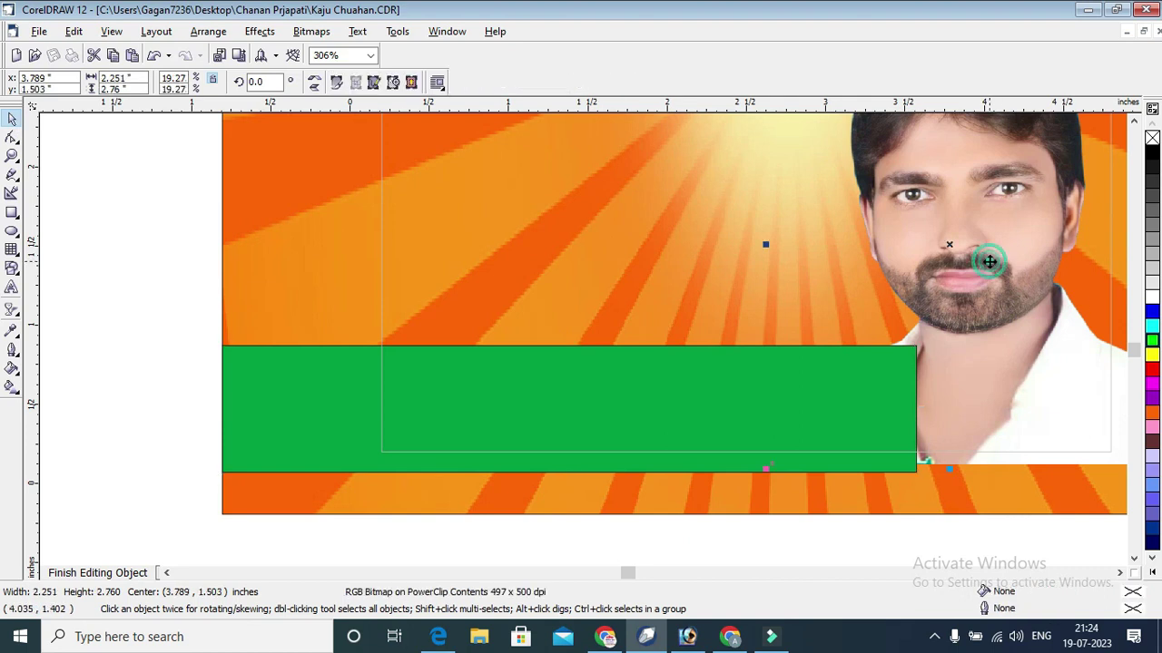
pyautogui.hotkey('shift', 'pageup')
pyautogui.click(608, 390)
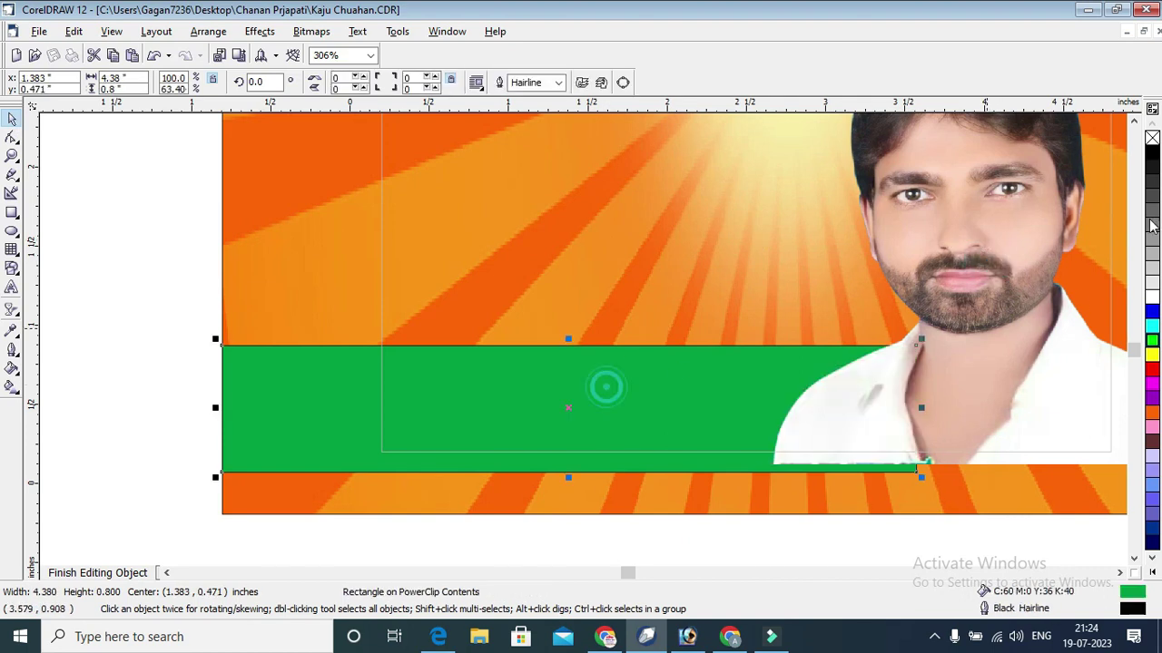
pyautogui.rightClick(1151, 138)
# Step: Lighten the green rectangle's fill to RGB 15, 168, 76 and finish editing the PowerClip contents
pyautogui.click(630, 368)
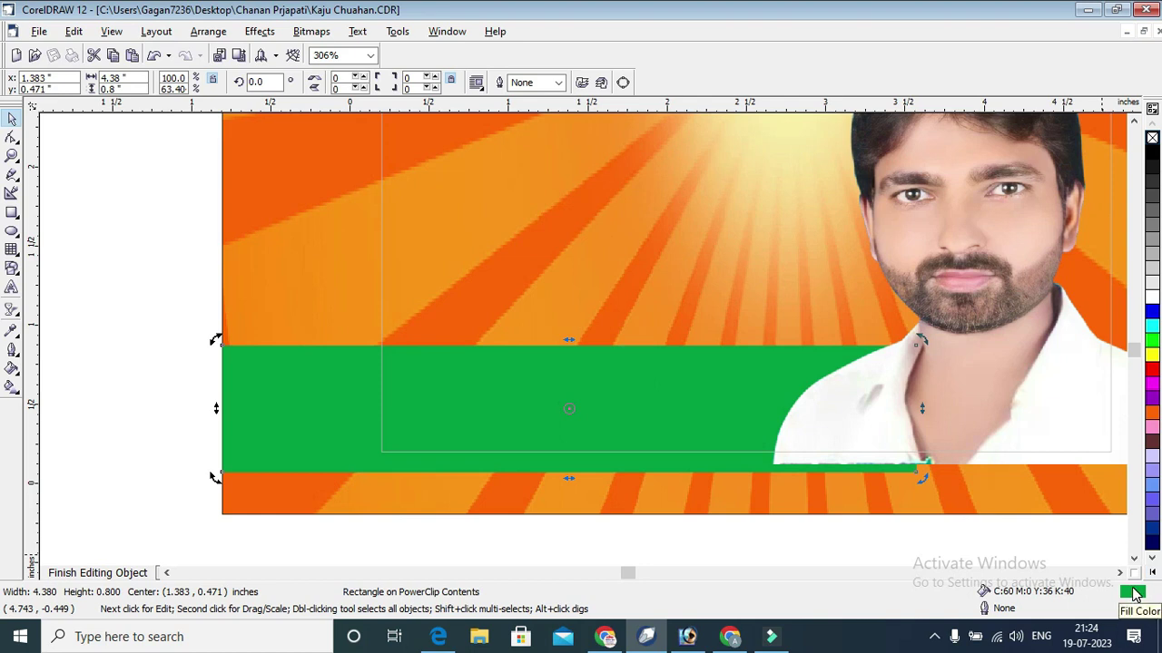
pyautogui.doubleClick(1135, 595)
pyautogui.click(534, 218)
pyautogui.click(508, 252)
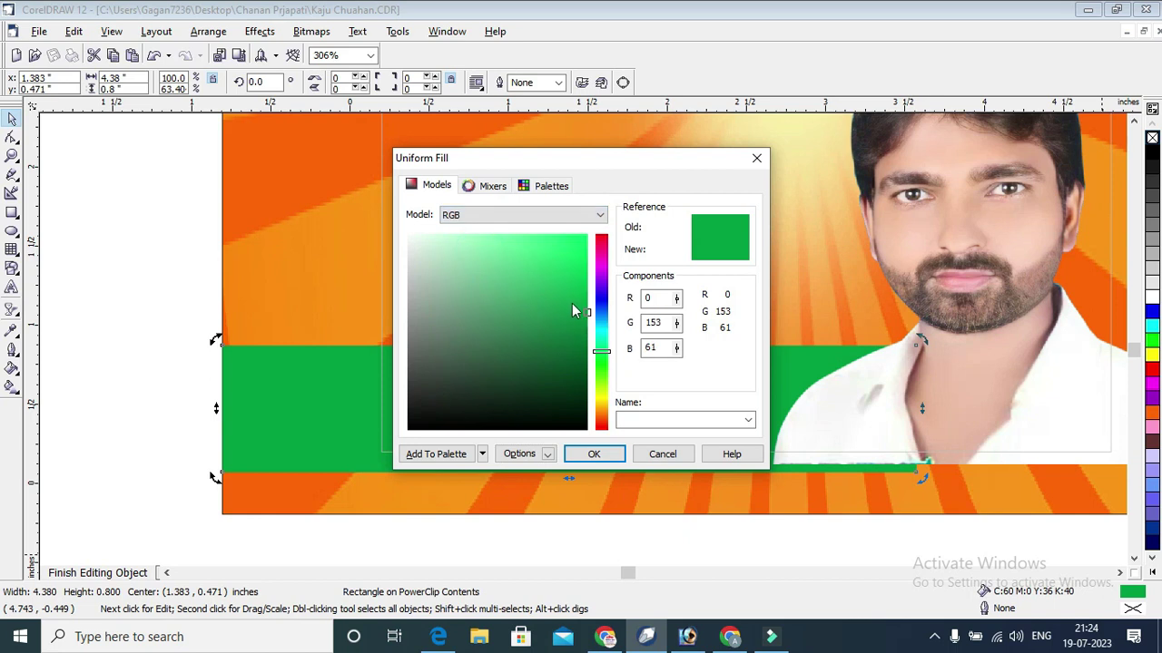
pyautogui.moveTo(582, 311); pyautogui.dragTo(570, 300)
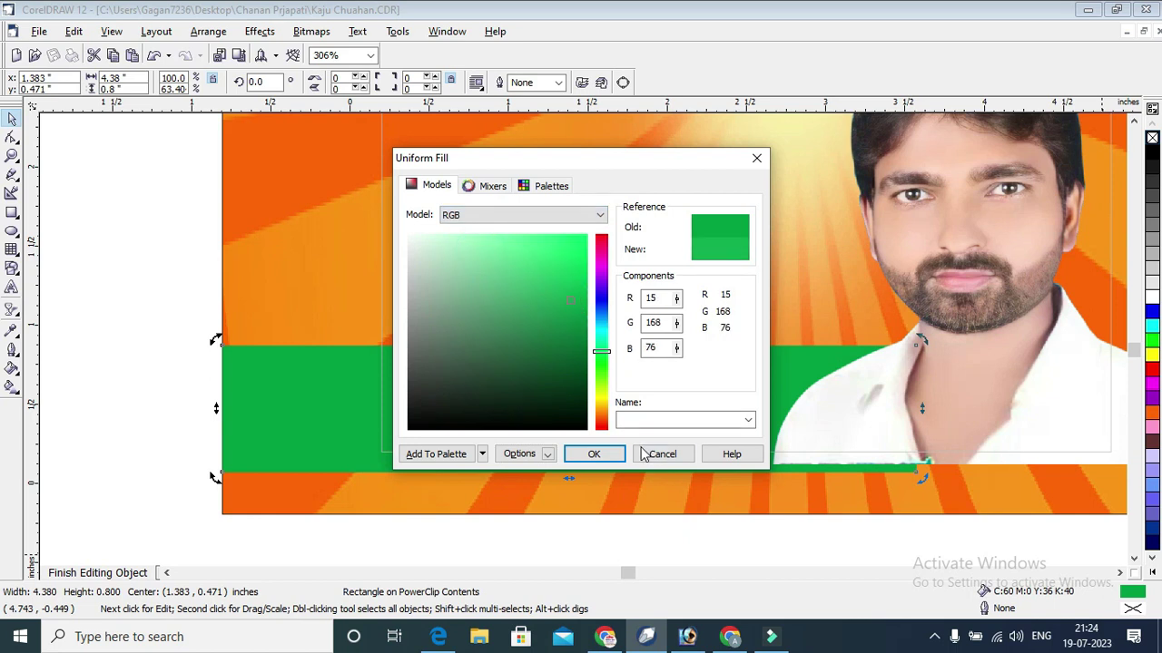
pyautogui.click(593, 454)
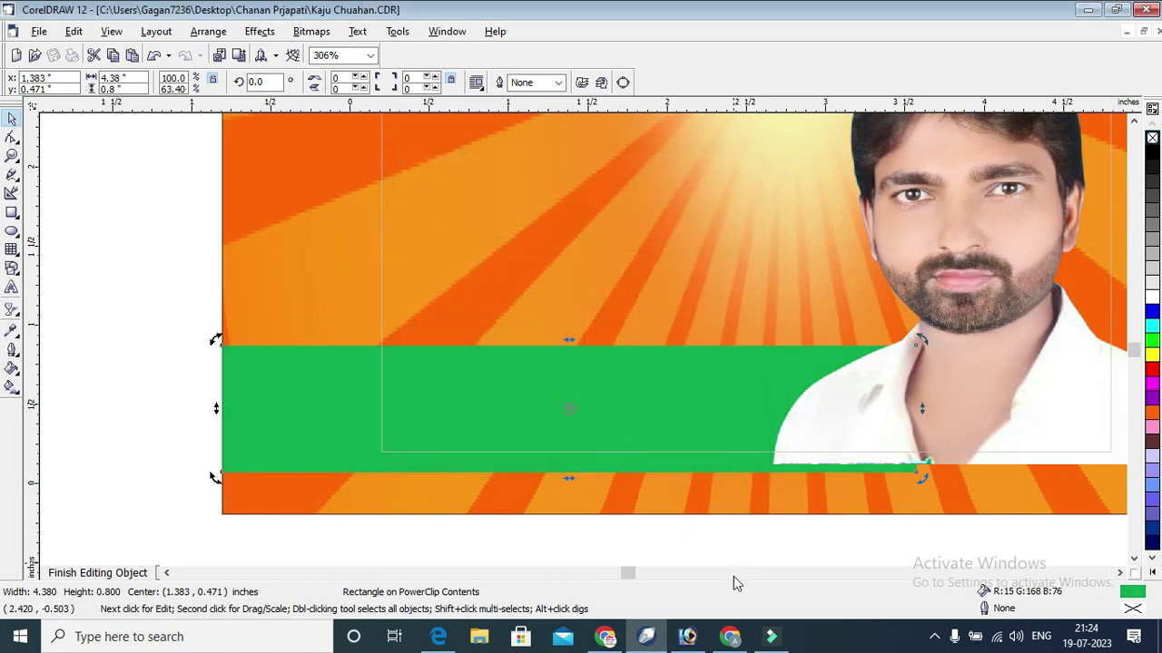
pyautogui.click(93, 574)
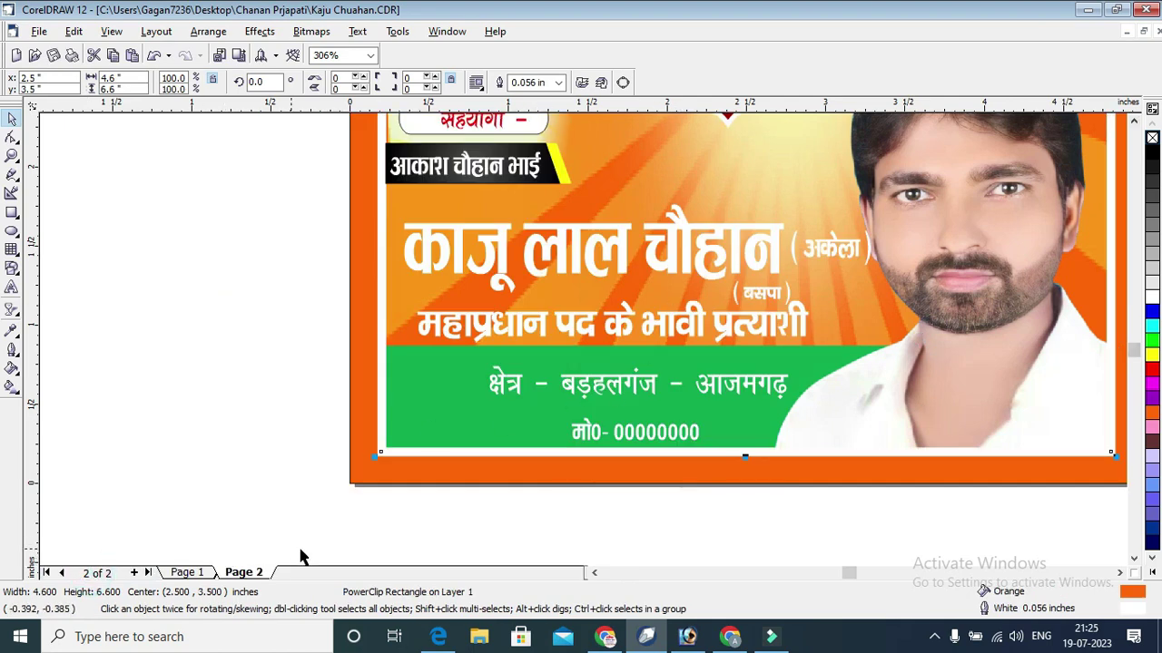
# Step: Color the area and mobile number lines yellow and nudge them left within the green strip
pyautogui.scroll(1, 1124, 145)
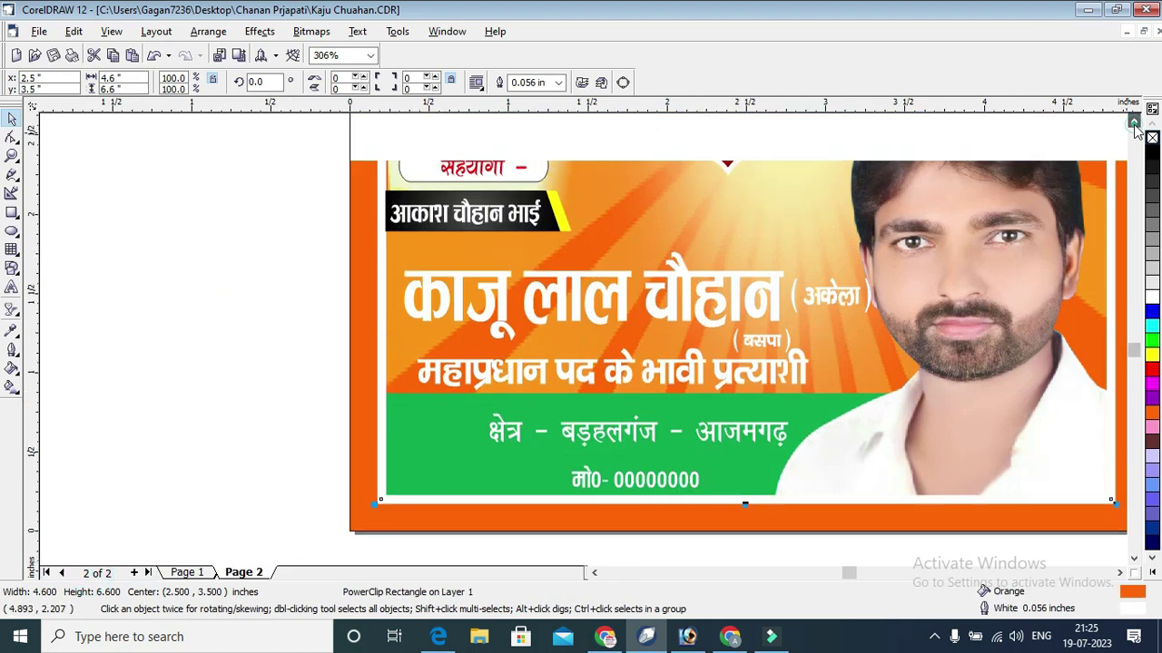
pyautogui.moveTo(254, 404); pyautogui.dragTo(873, 533)
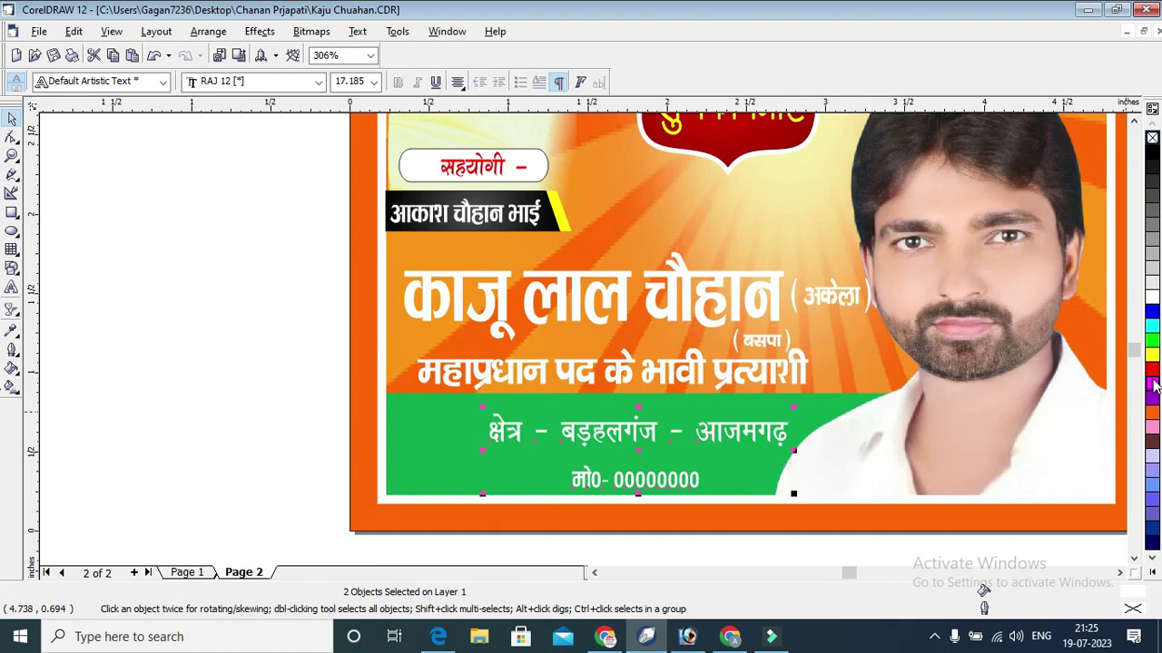
pyautogui.click(1151, 355)
pyautogui.press('Left')
pyautogui.press('Left')
pyautogui.press('Left')
pyautogui.press('Right')
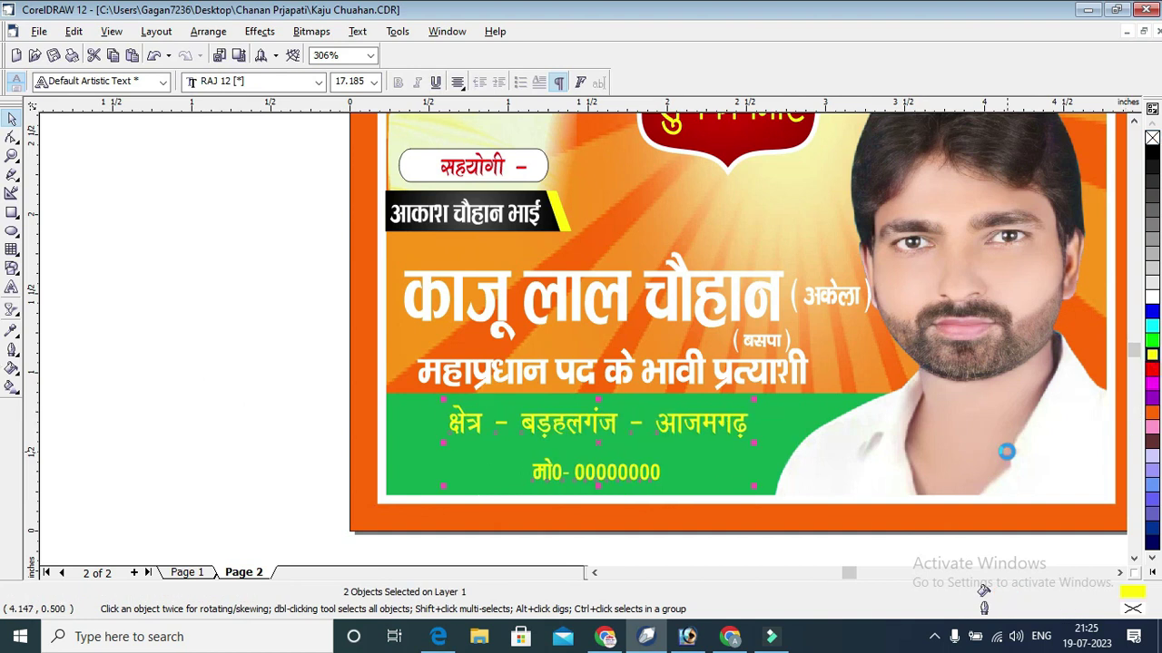
# Step: Fill the candidate's large name with yellow and give it a black outline
pyautogui.click(600, 292)
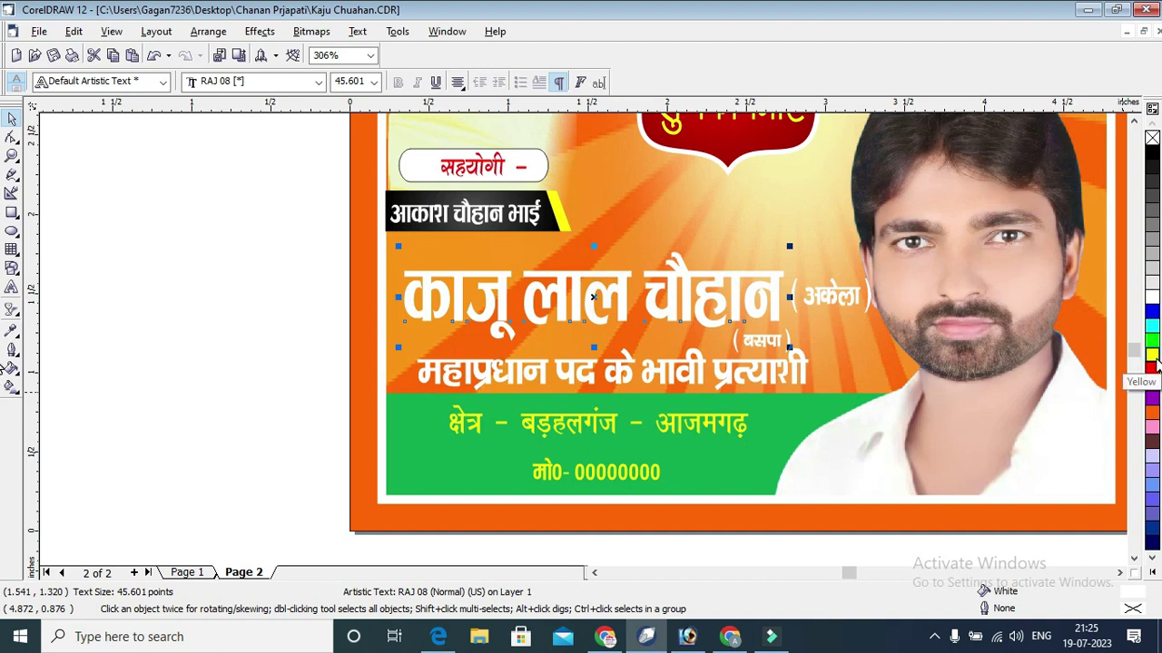
pyautogui.click(1151, 355)
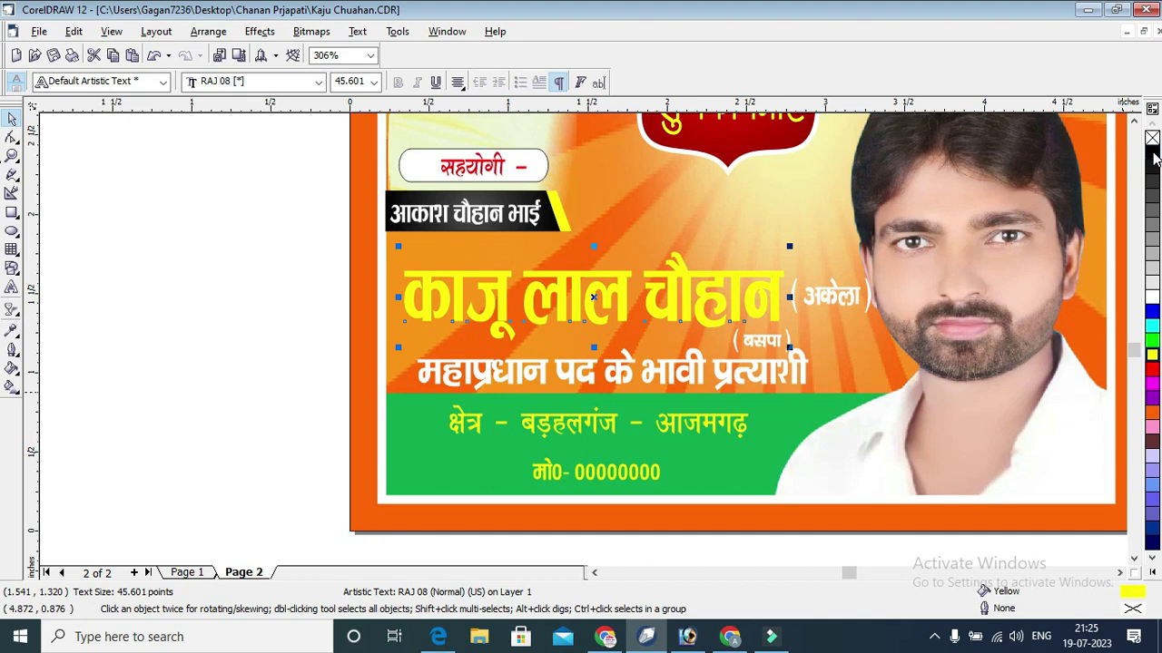
pyautogui.rightClick(1153, 156)
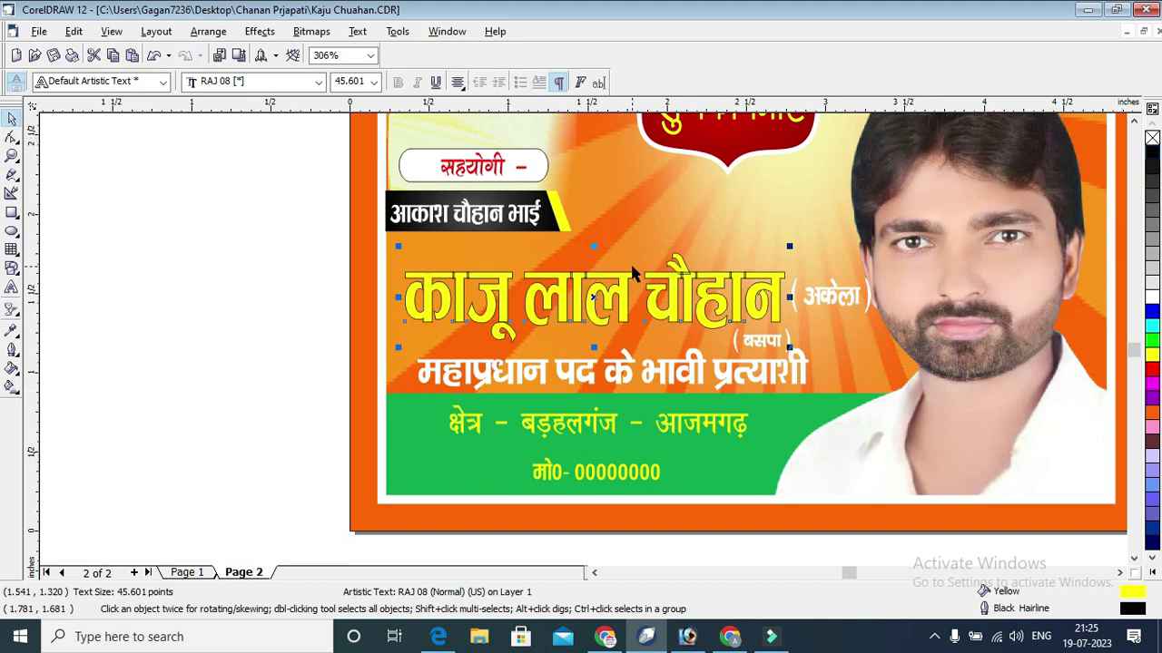
pyautogui.doubleClick(1132, 616)
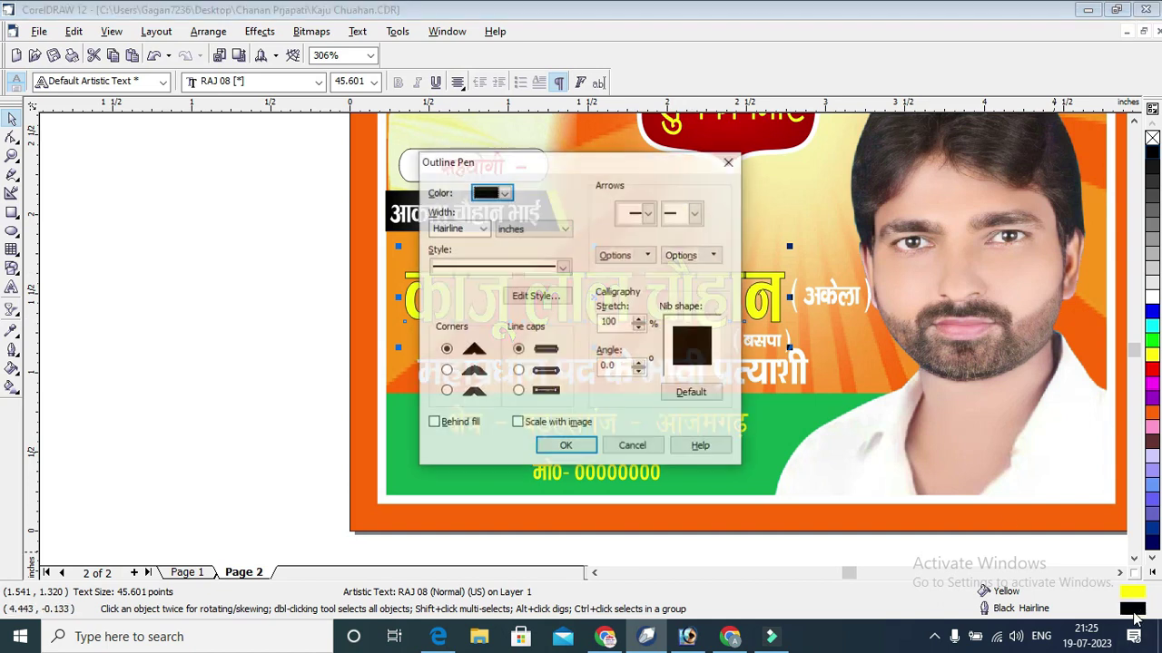
pyautogui.click(486, 228)
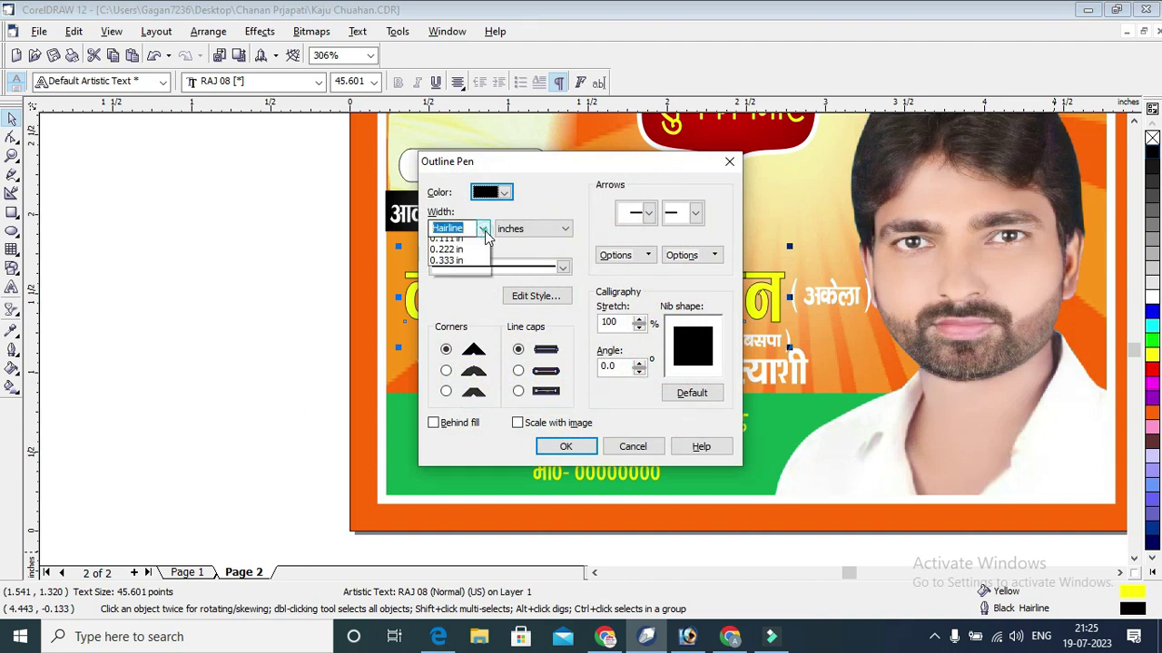
pyautogui.click(724, 164)
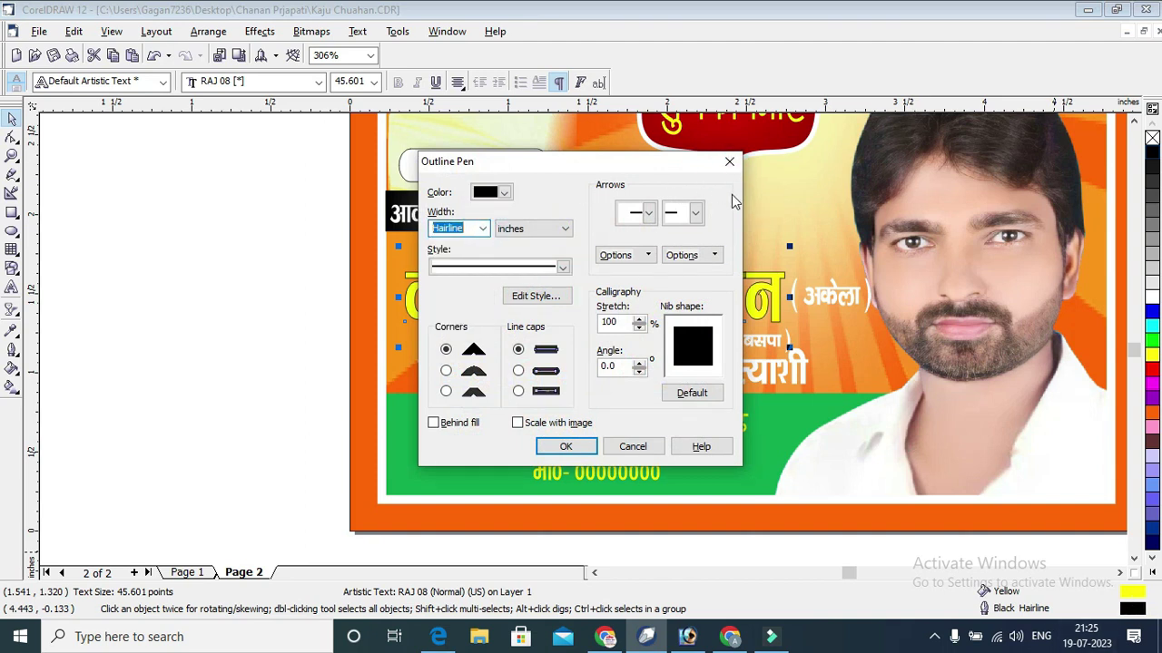
pyautogui.click(729, 161)
# Step: Set the candidate name's outline to 0.028 in with rounded corners and line caps, placed behind the fill and scaling with the image
pyautogui.doubleClick(1132, 616)
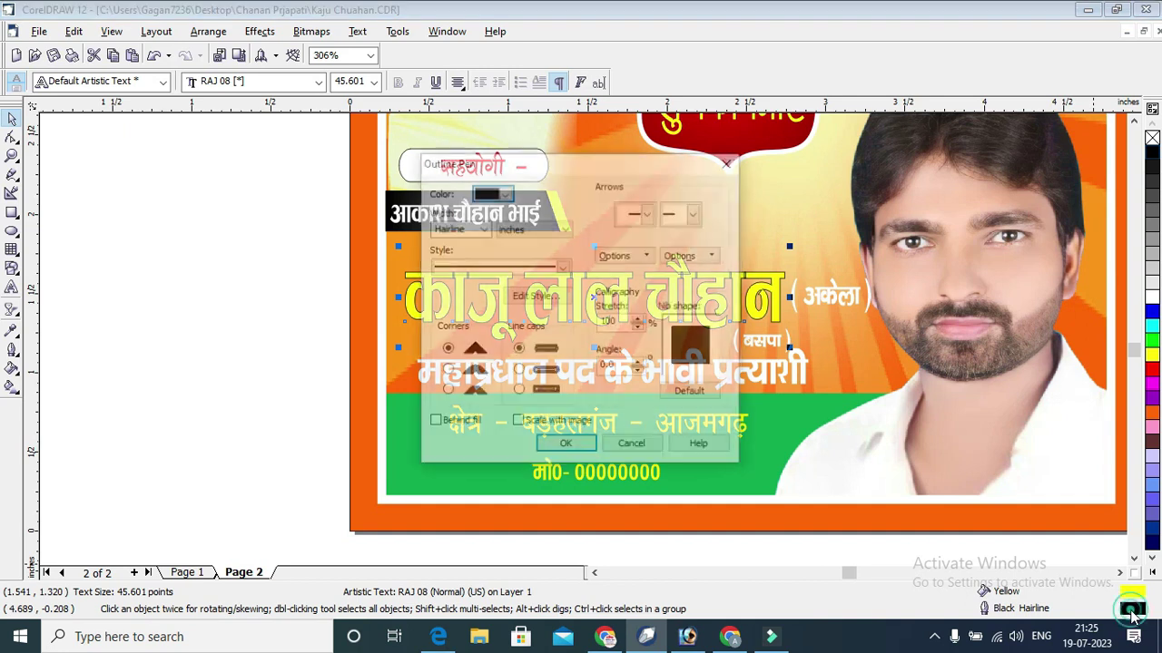
pyautogui.click(484, 228)
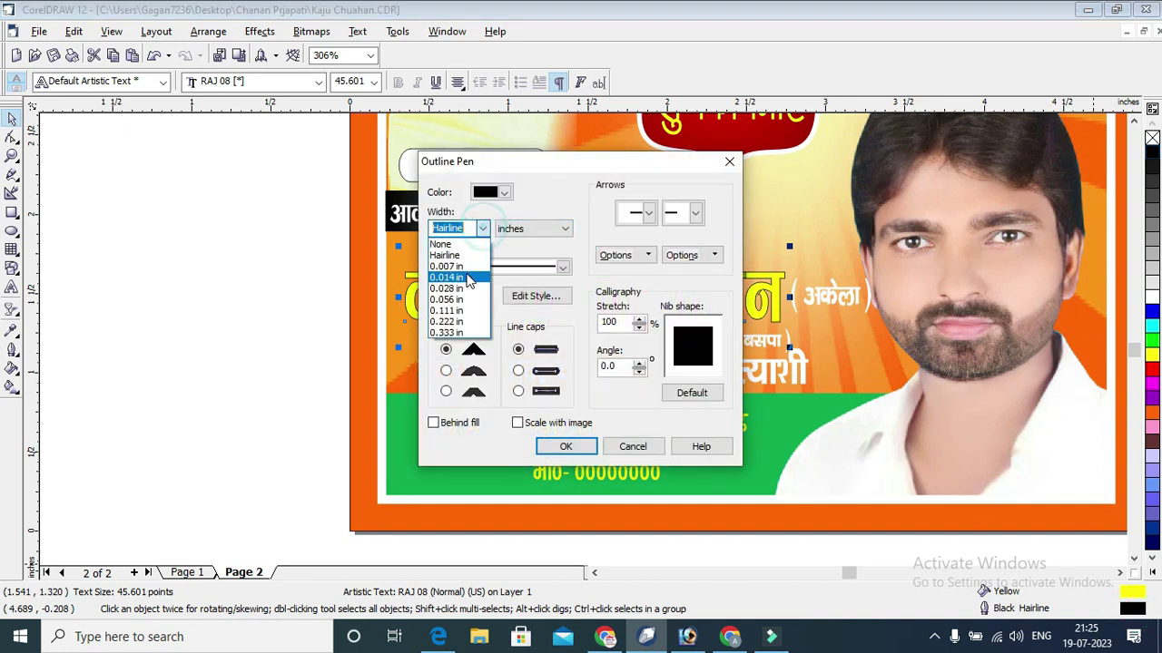
pyautogui.click(461, 286)
pyautogui.click(517, 422)
pyautogui.click(463, 422)
pyautogui.click(447, 371)
pyautogui.click(517, 371)
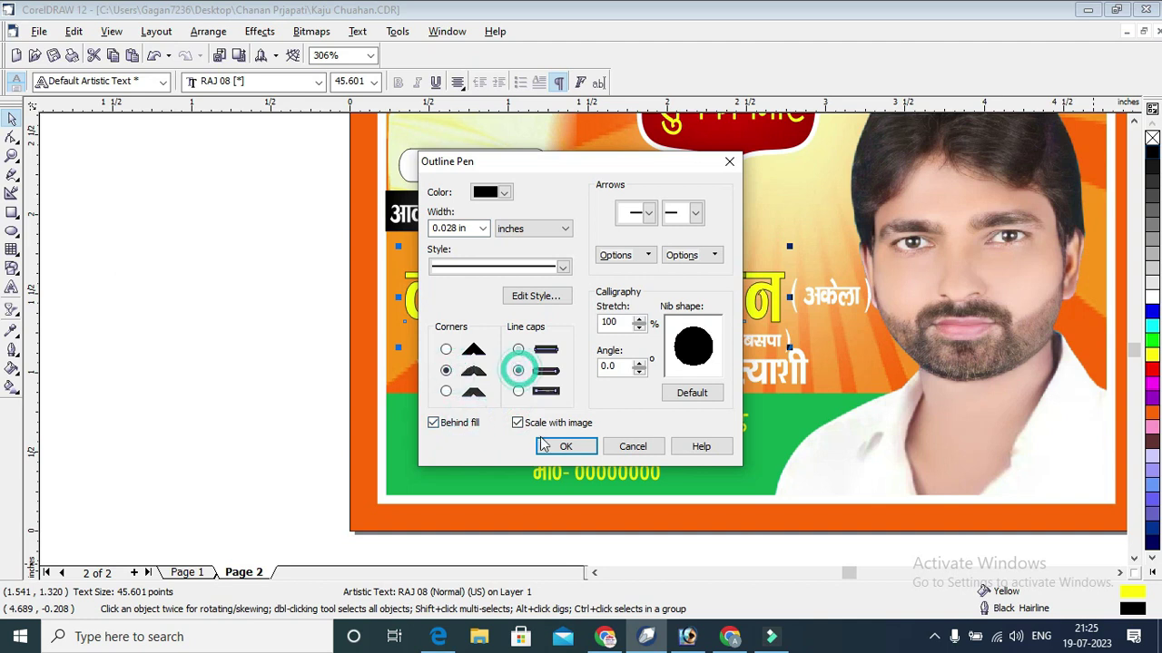
pyautogui.click(566, 447)
# Step: Fill the bracketed word beside the candidate's name blue and add a 0.028 in outline behind the fill with rounded corners and caps
pyautogui.click(822, 299)
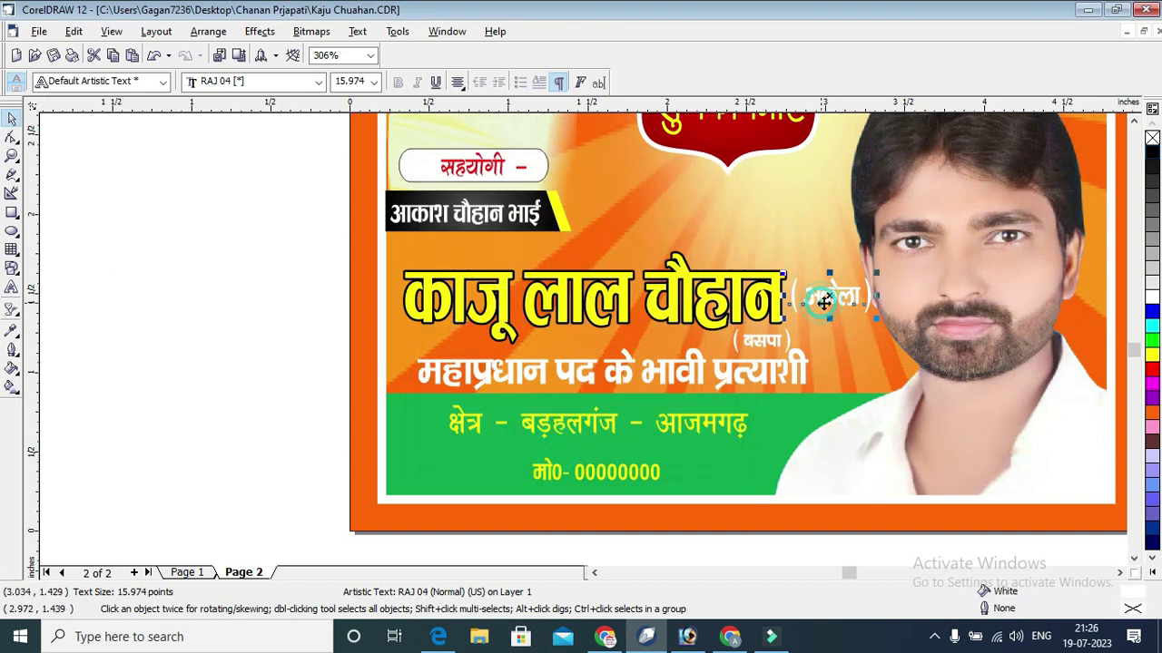
pyautogui.click(1150, 310)
pyautogui.press('F12')
pyautogui.click(483, 229)
pyautogui.click(449, 287)
pyautogui.click(517, 370)
pyautogui.click(446, 371)
pyautogui.click(433, 423)
pyautogui.click(565, 446)
pyautogui.press('Escape')
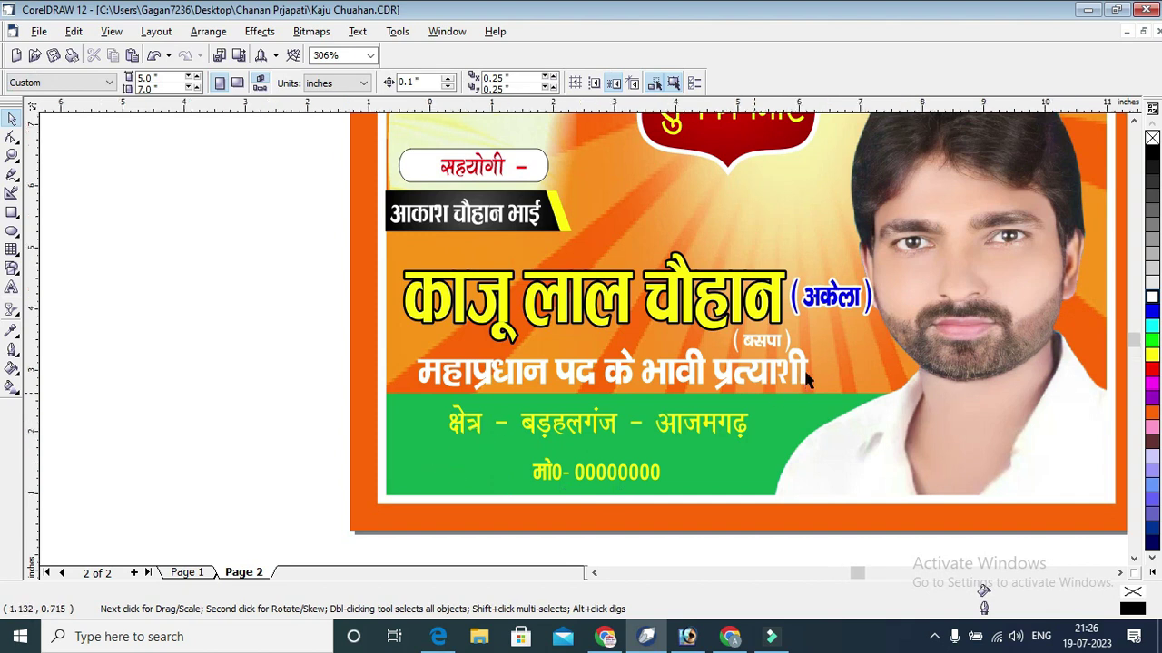
pyautogui.press('F4')
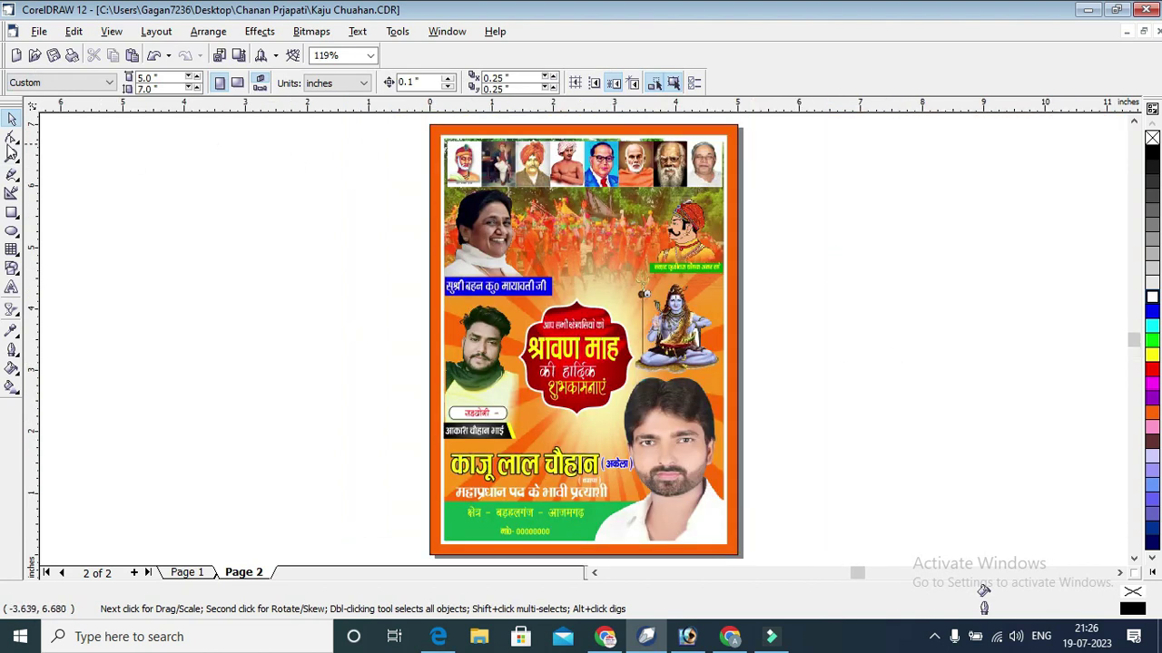
pyautogui.click(11, 155)
pyautogui.moveTo(423, 119); pyautogui.dragTo(746, 548)
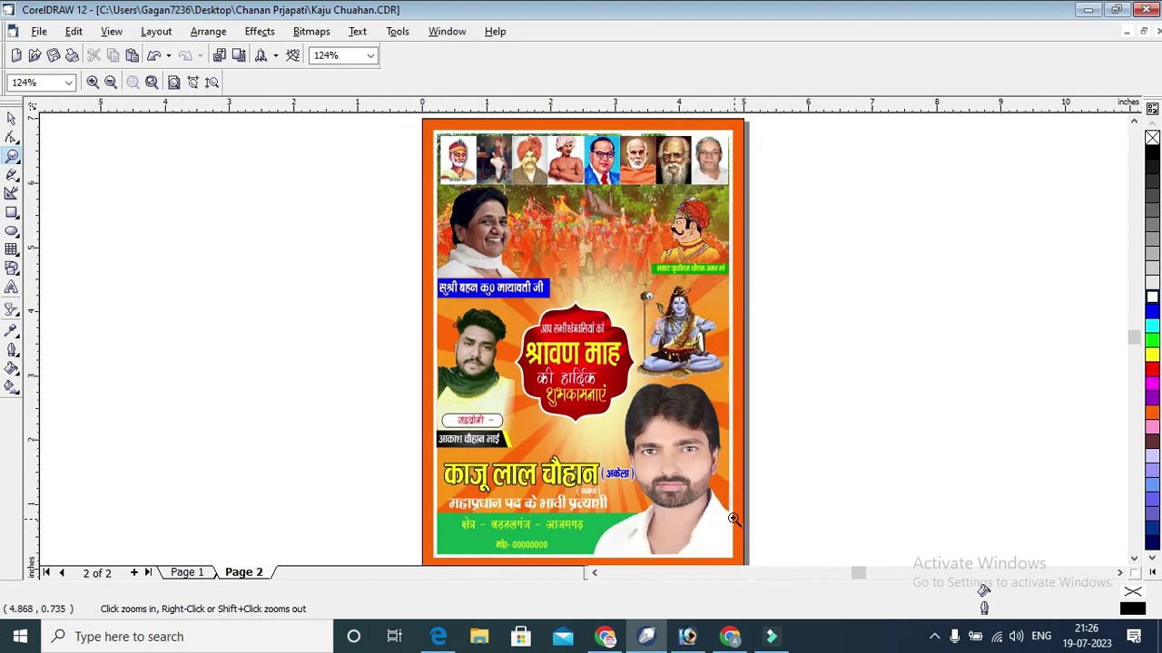